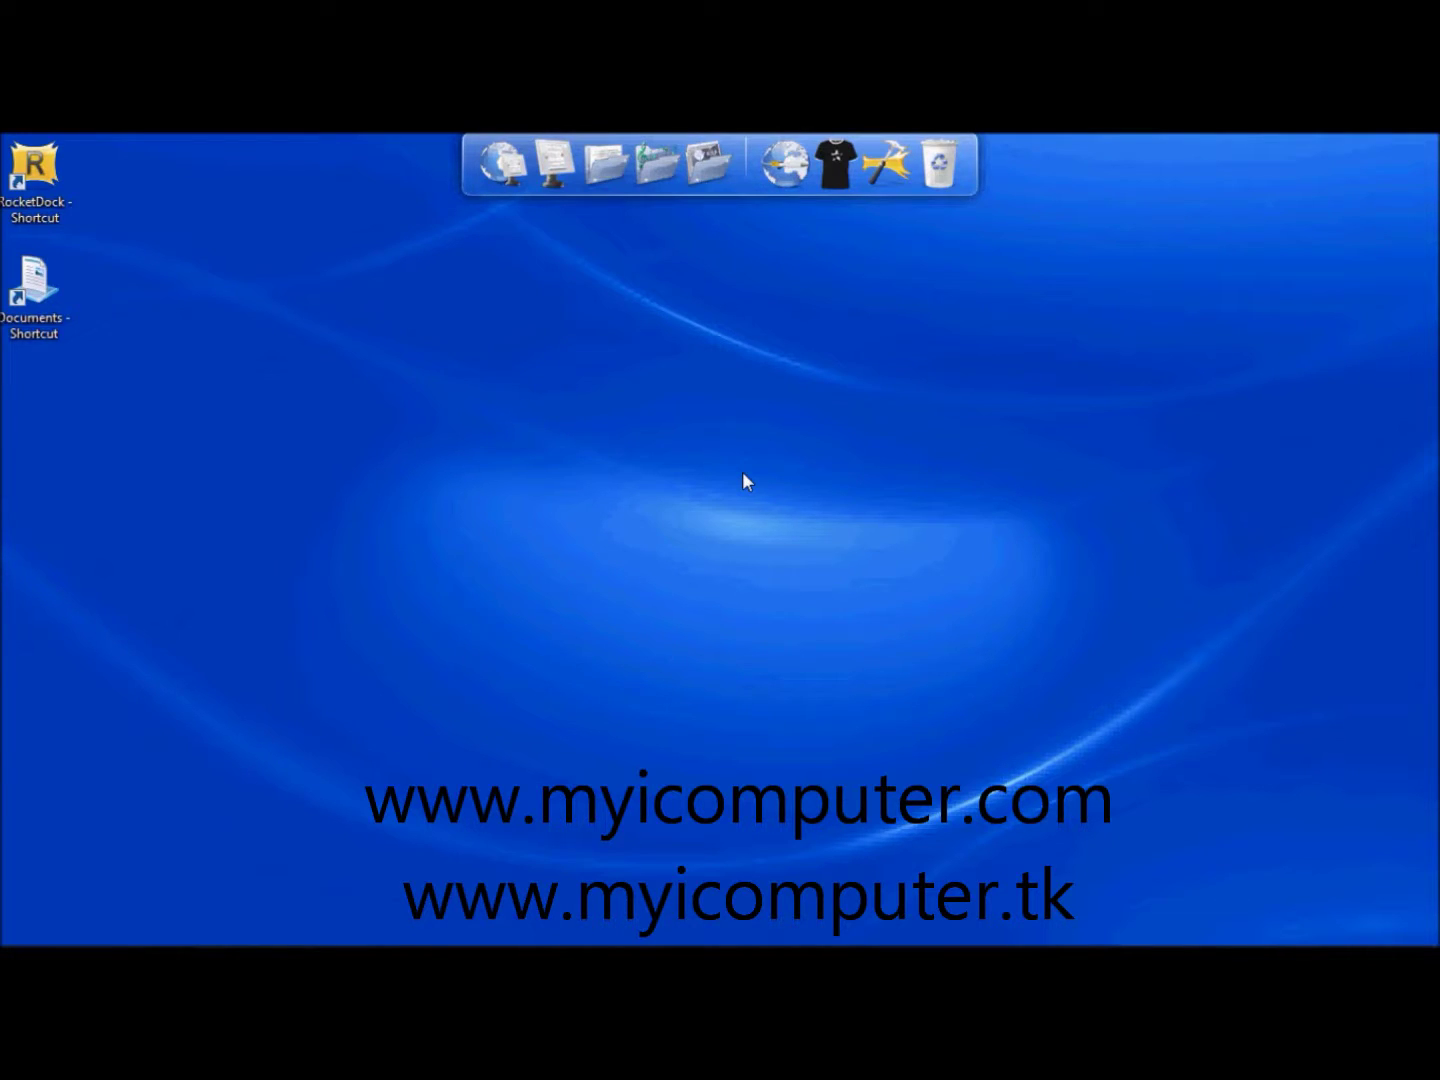
Step: Browse Explorer to C:\Program Files (x86) and bring up the RocketDock folder's context menu
mouse_move(37, 940)
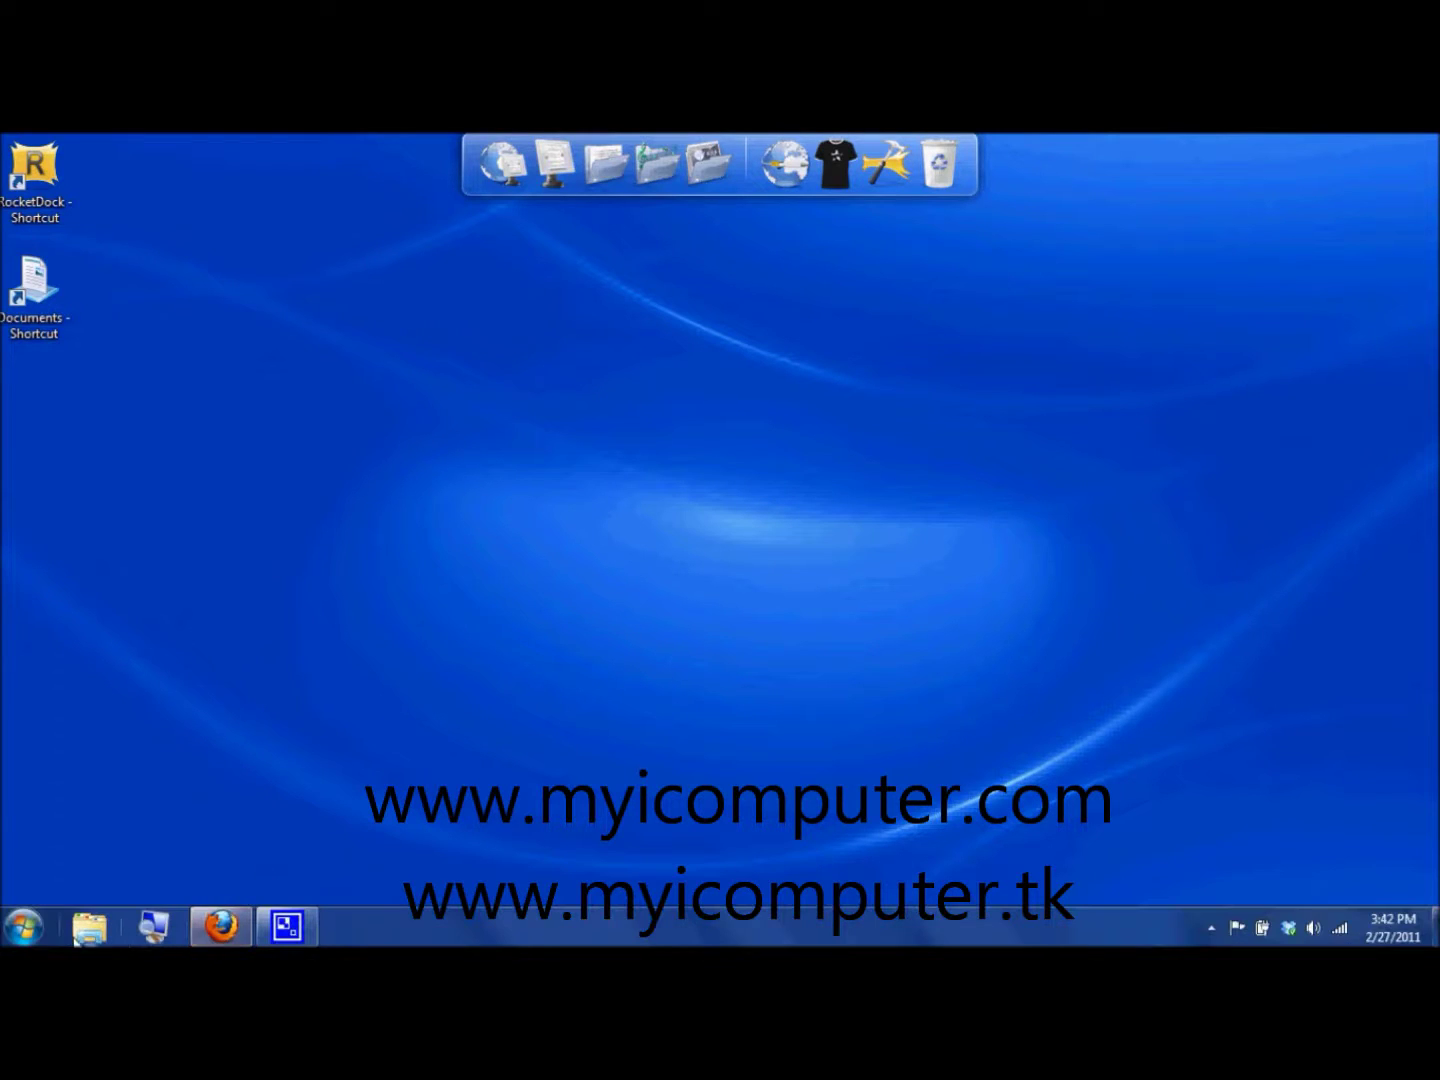
click(89, 927)
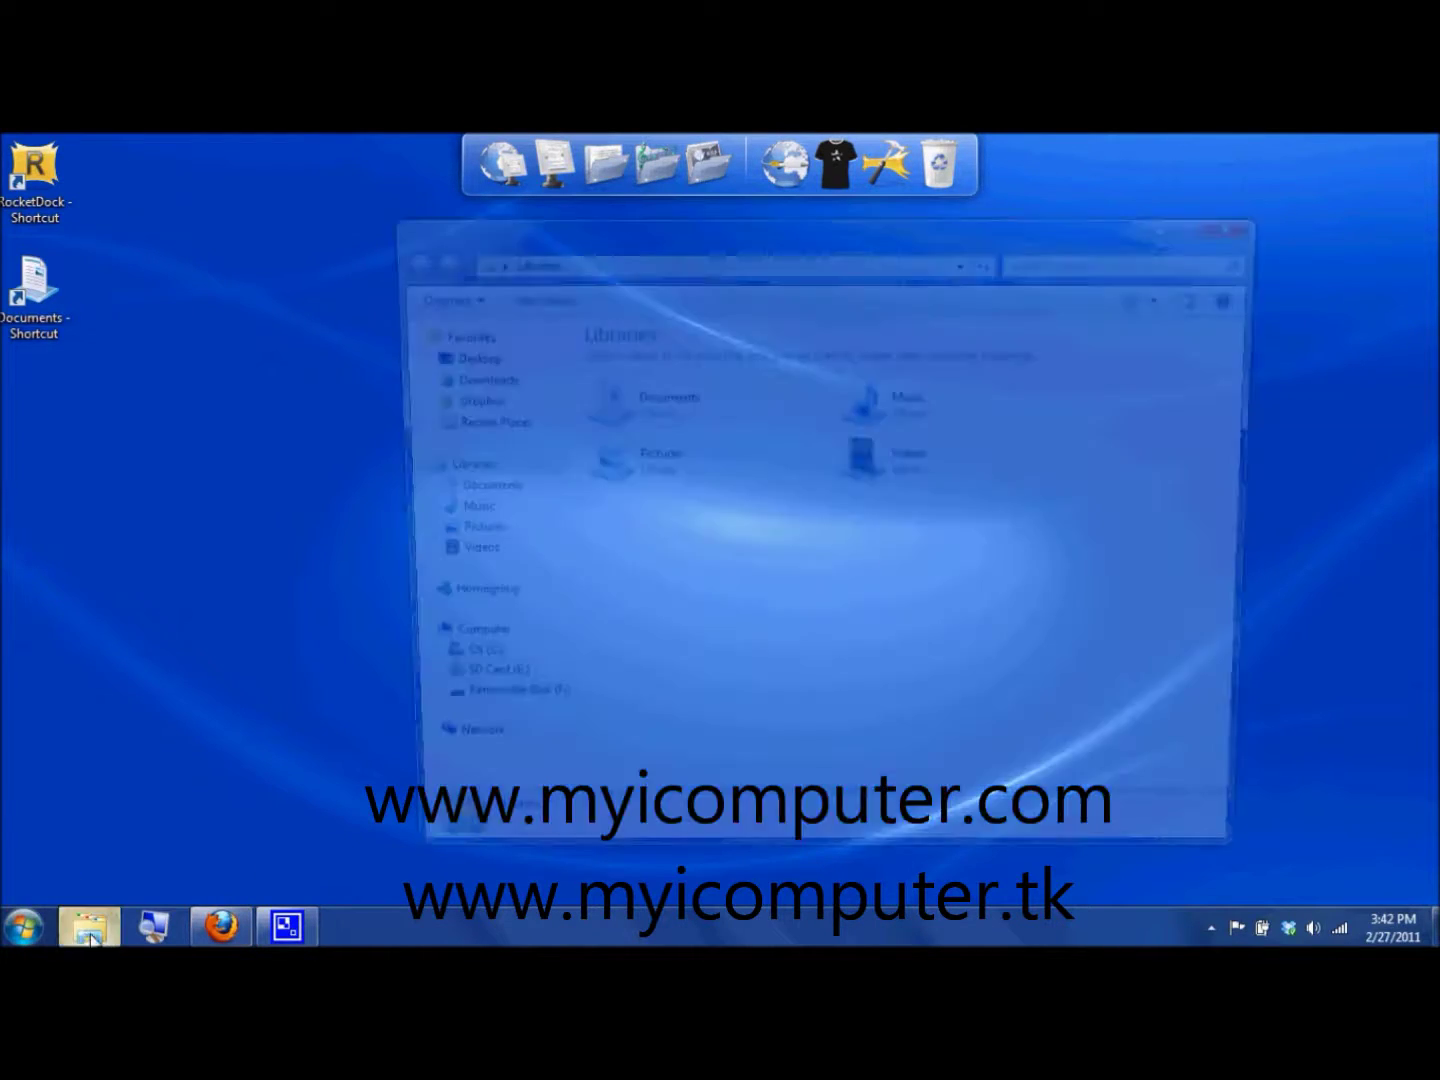
click(454, 670)
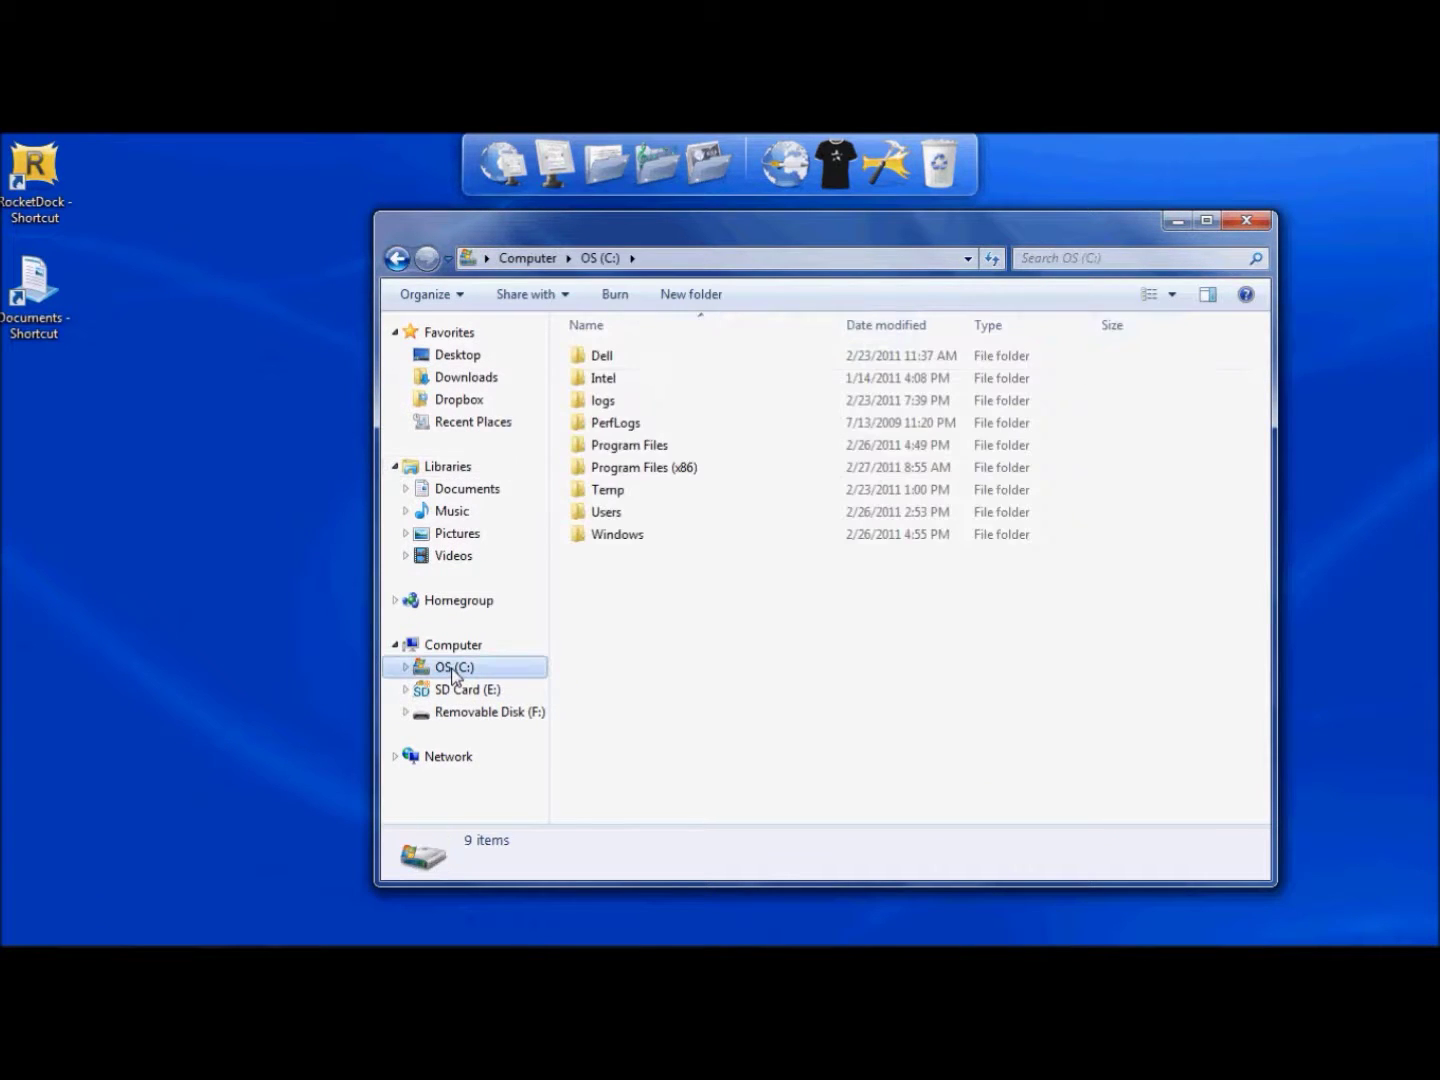
double_click(642, 470)
scroll(650, 599, down, 5)
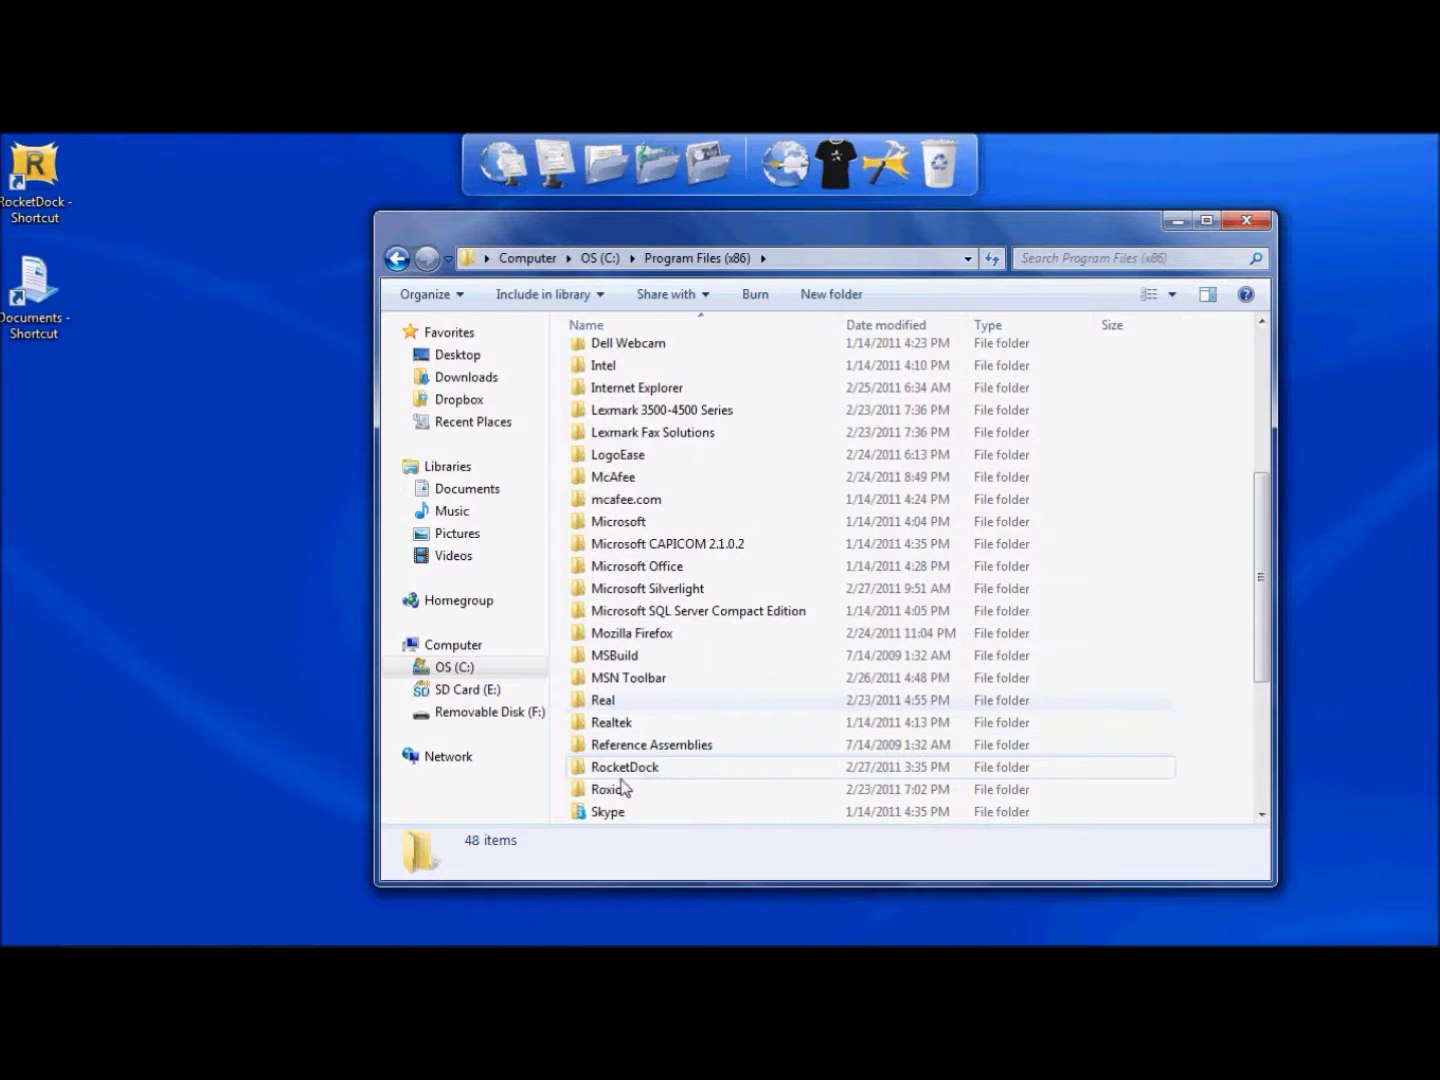
mouse_move(642, 766)
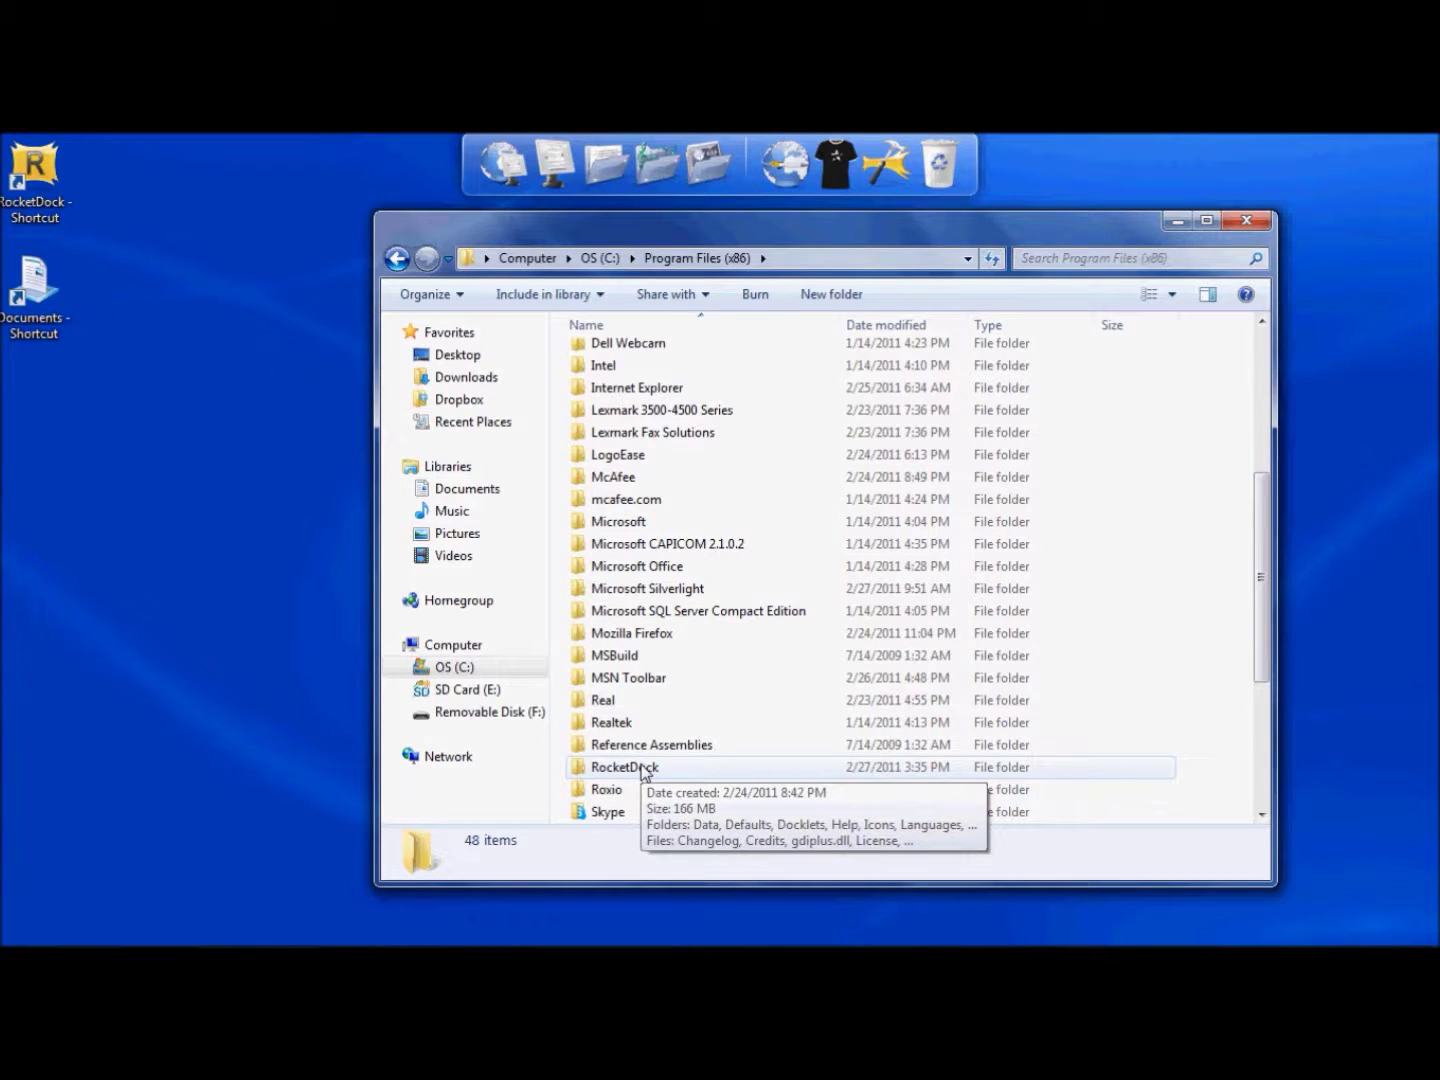
right_click(643, 766)
Step: Check and confirm the Users group's permissions on RocketDock's Security tab, then close Explorer
click(684, 750)
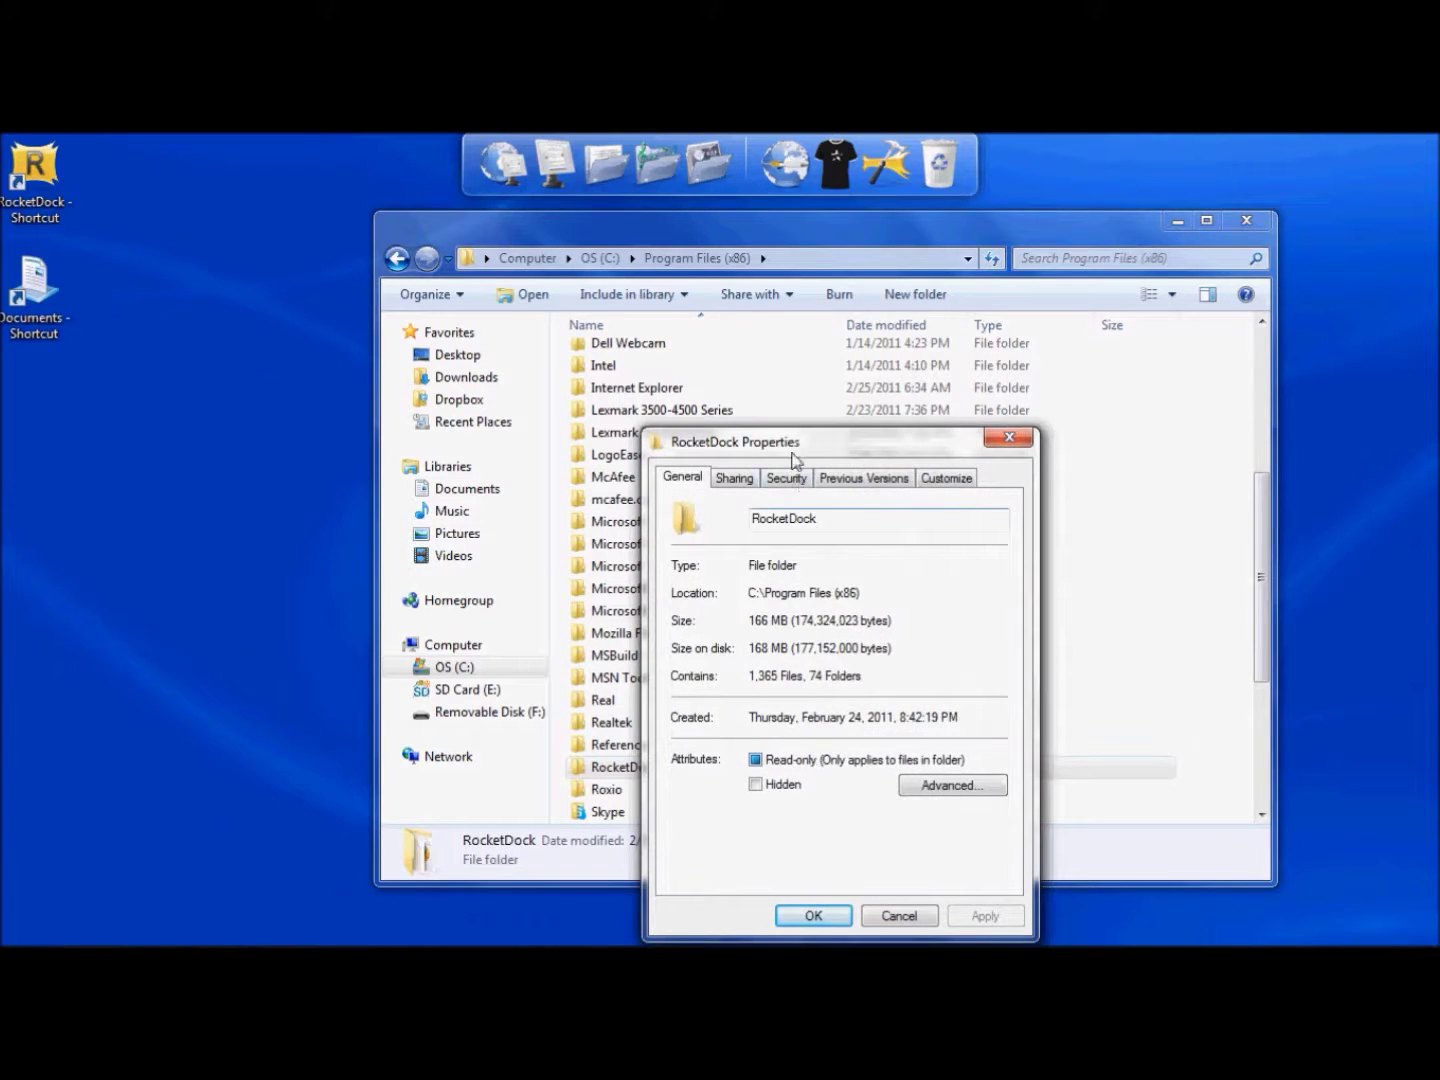
click(787, 481)
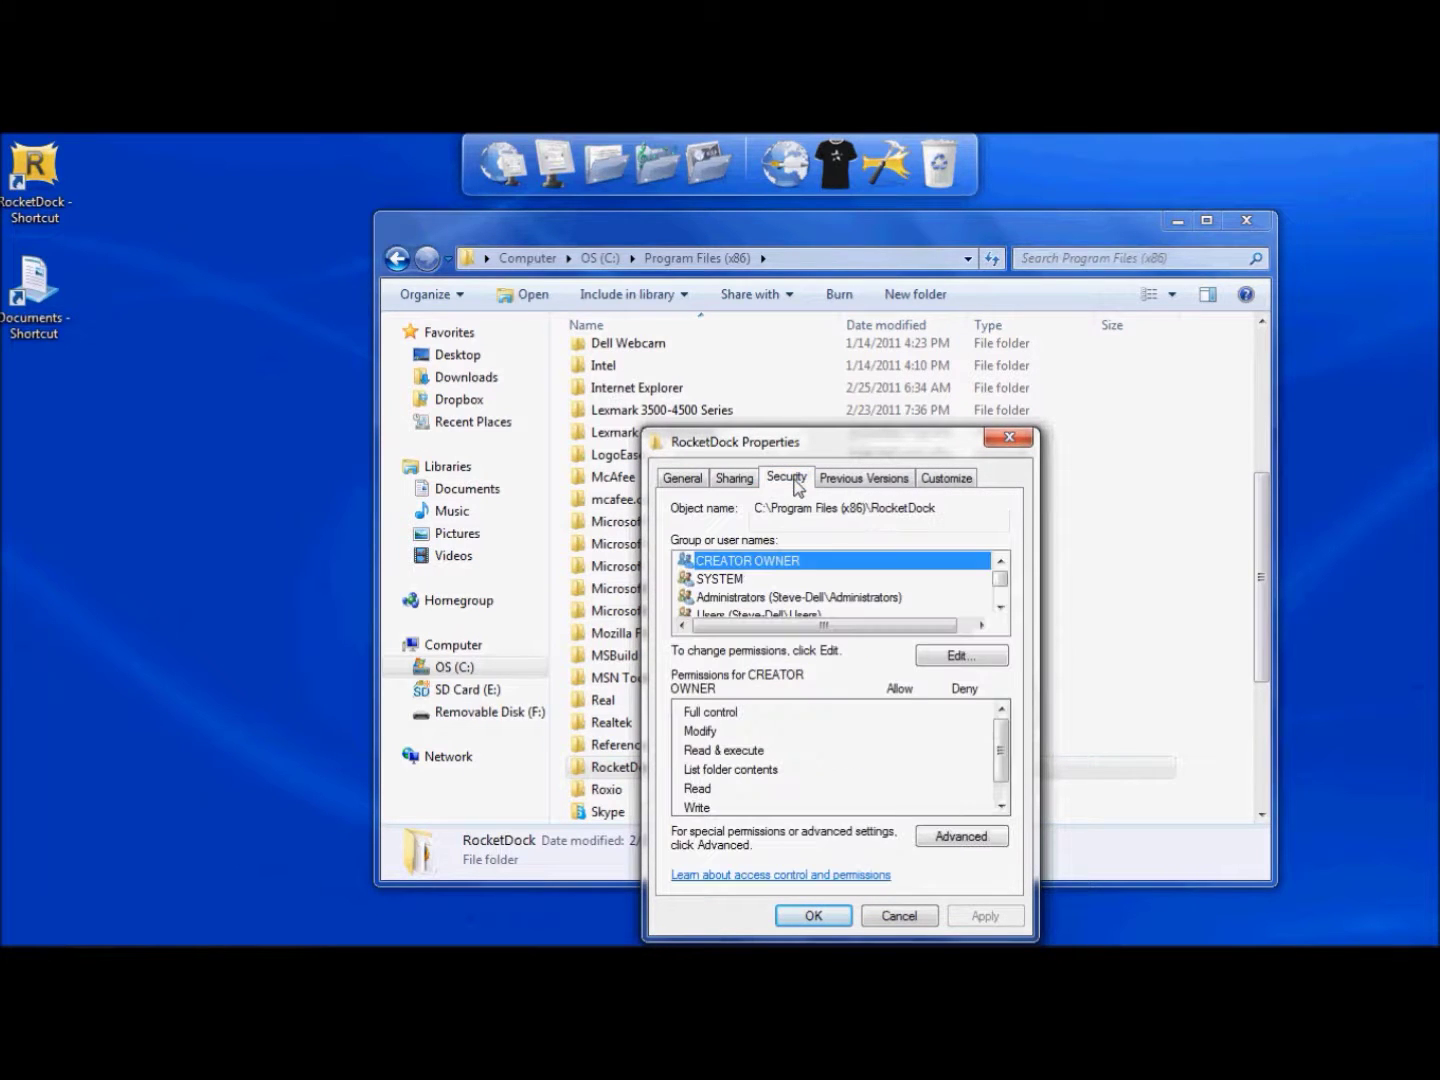
click(958, 659)
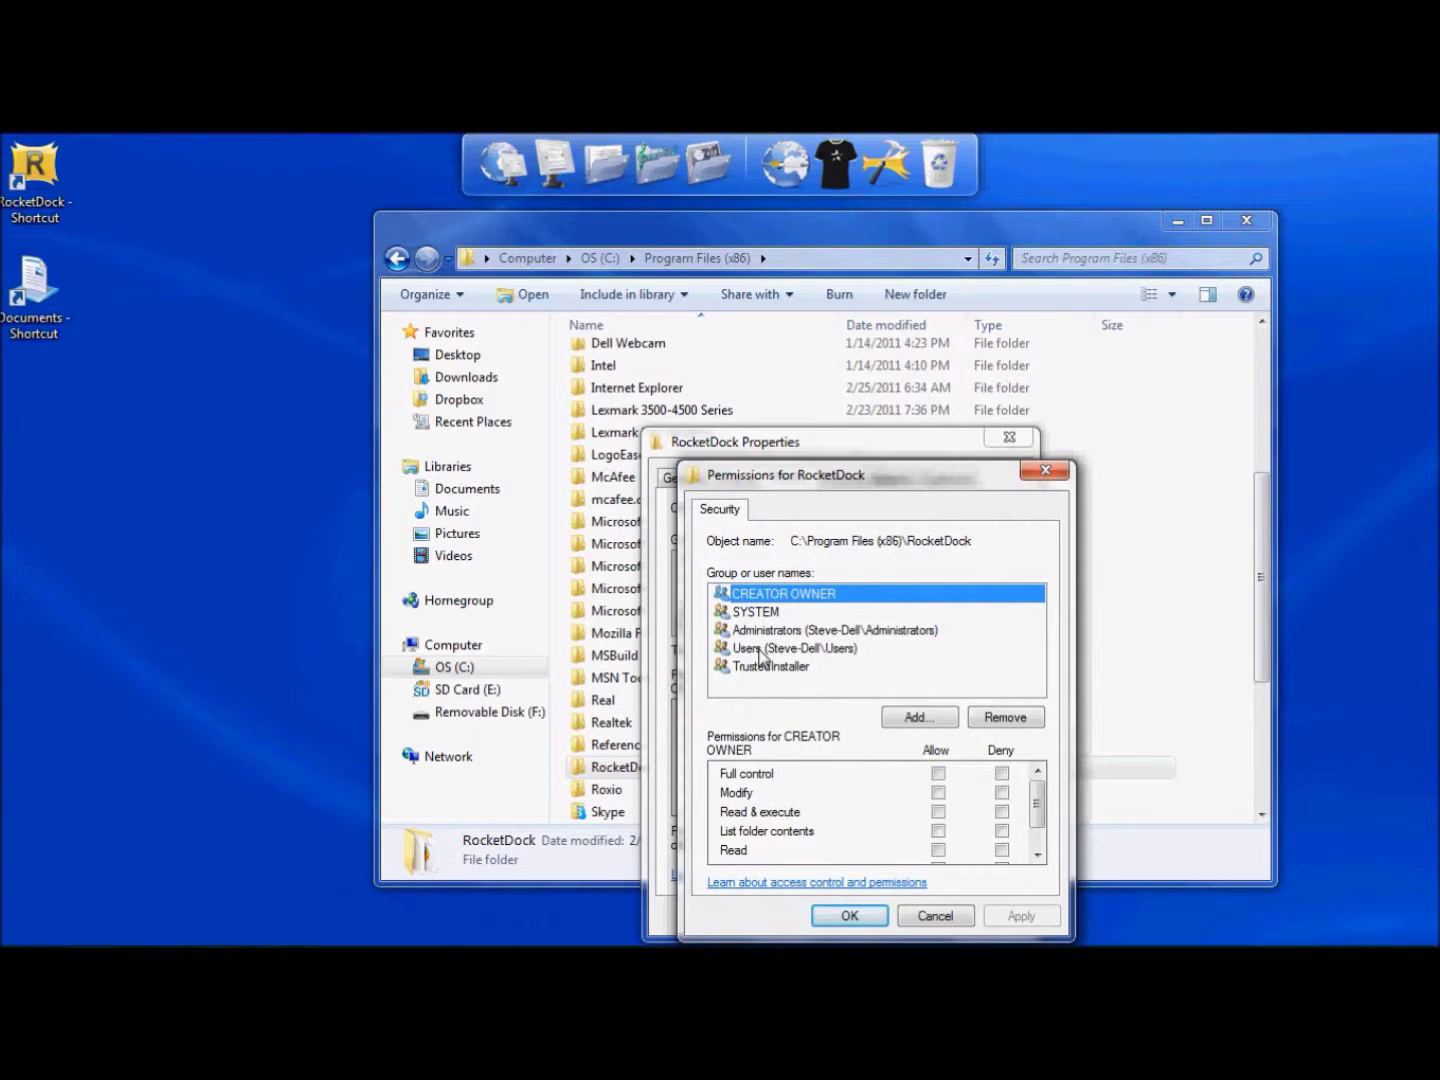
click(762, 653)
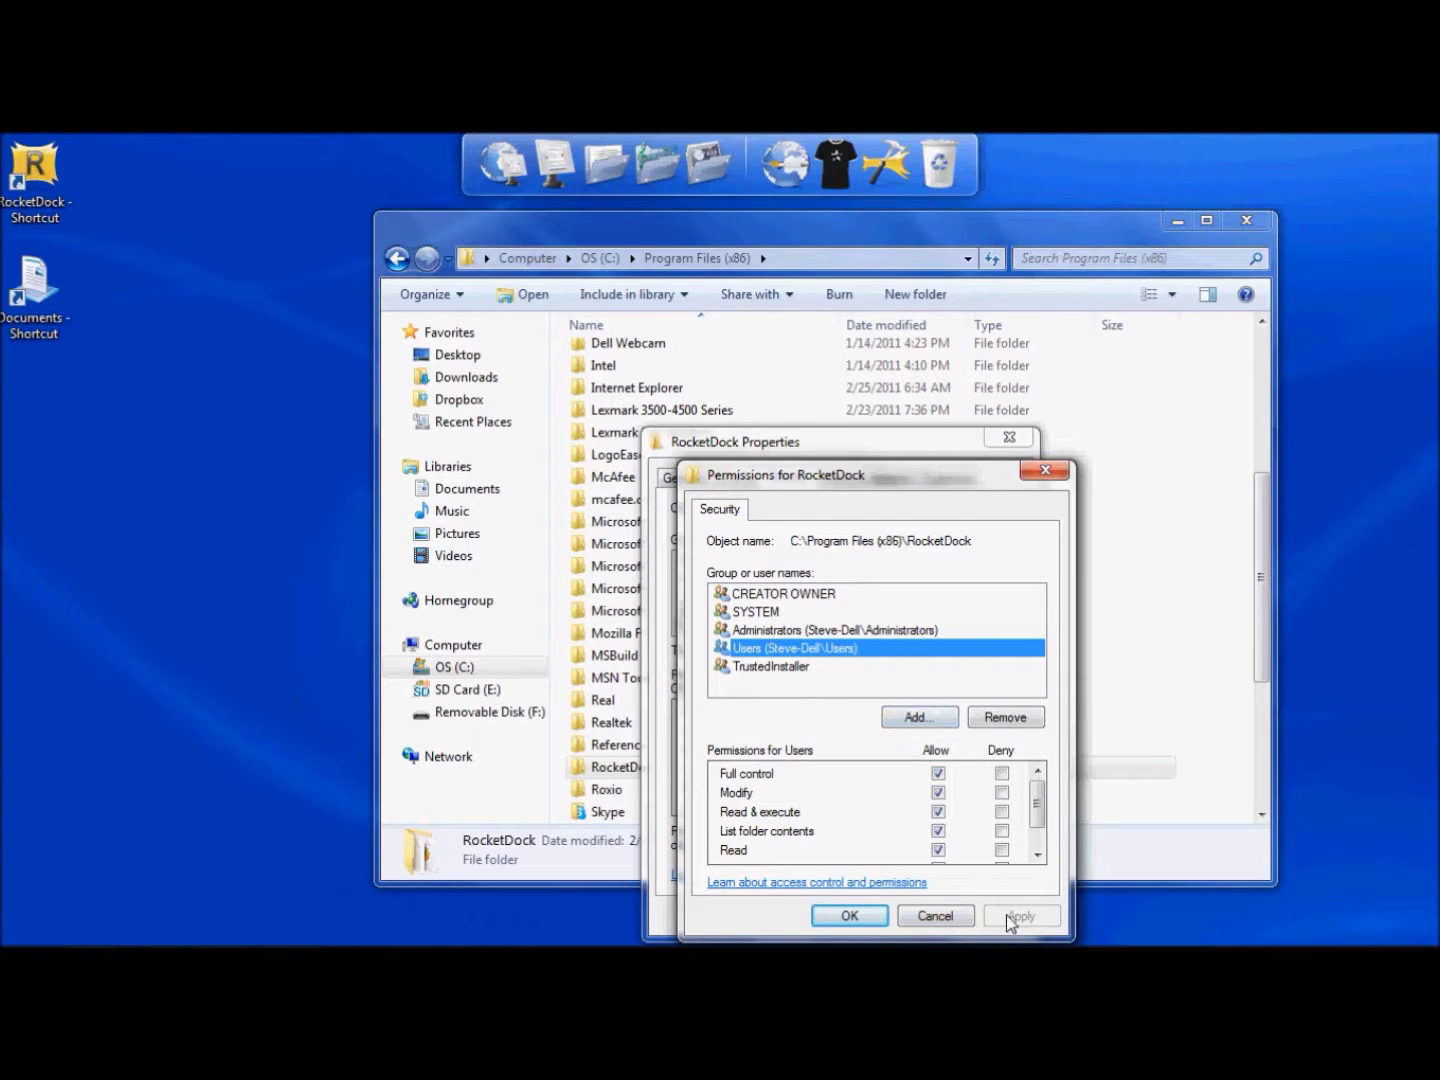
click(849, 916)
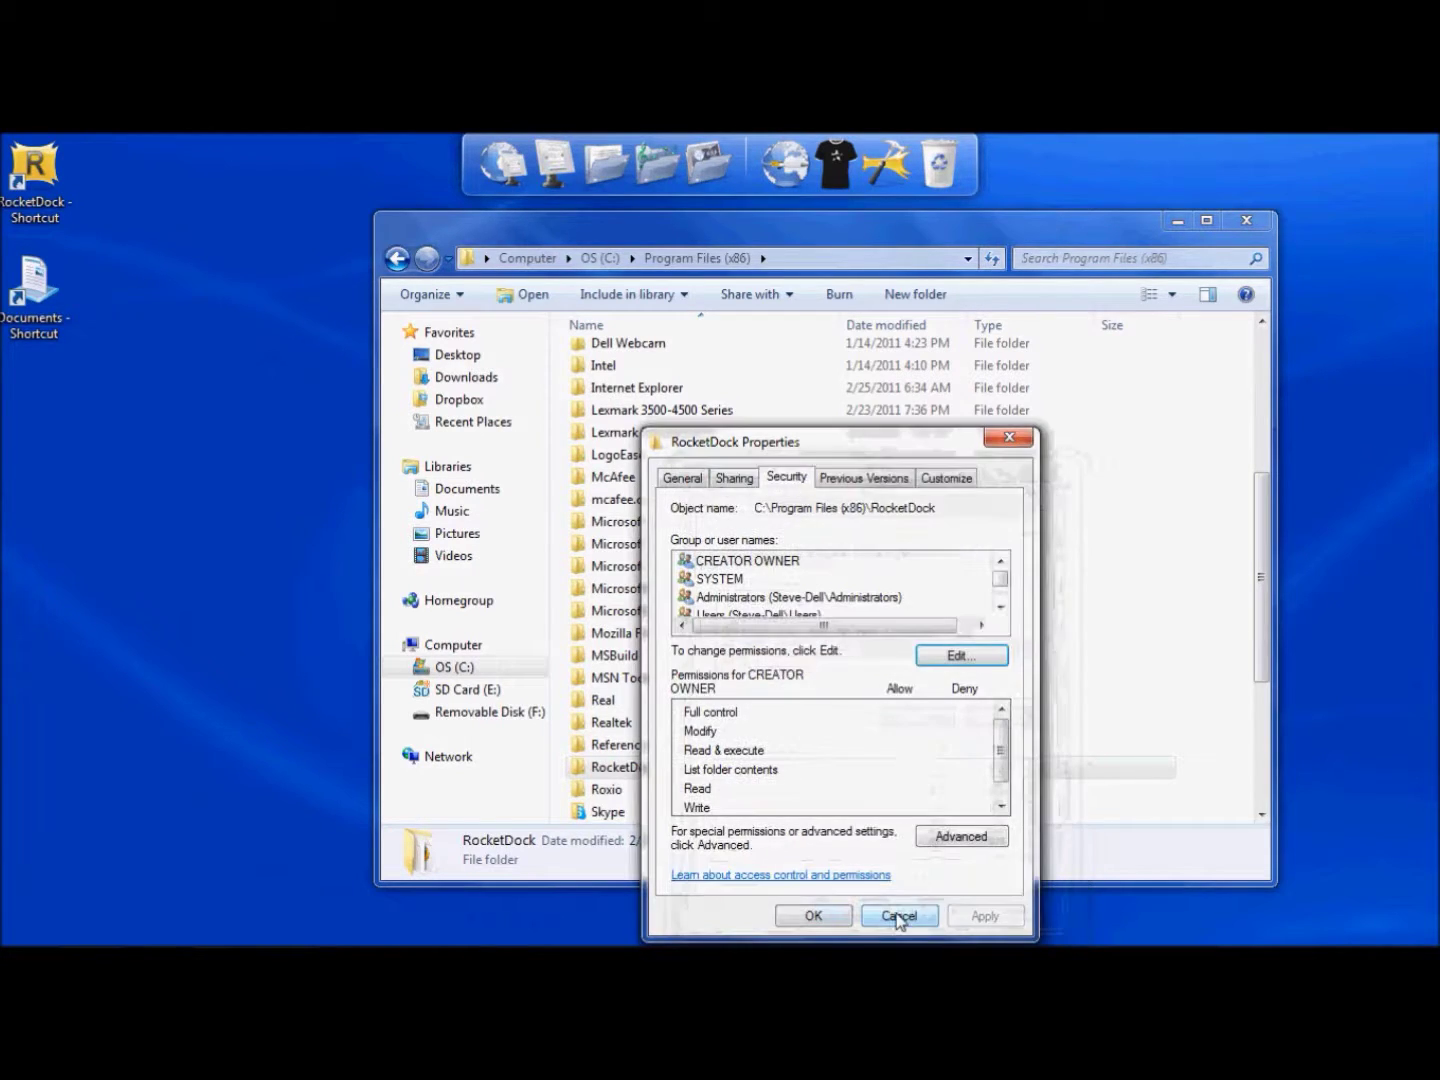
click(898, 916)
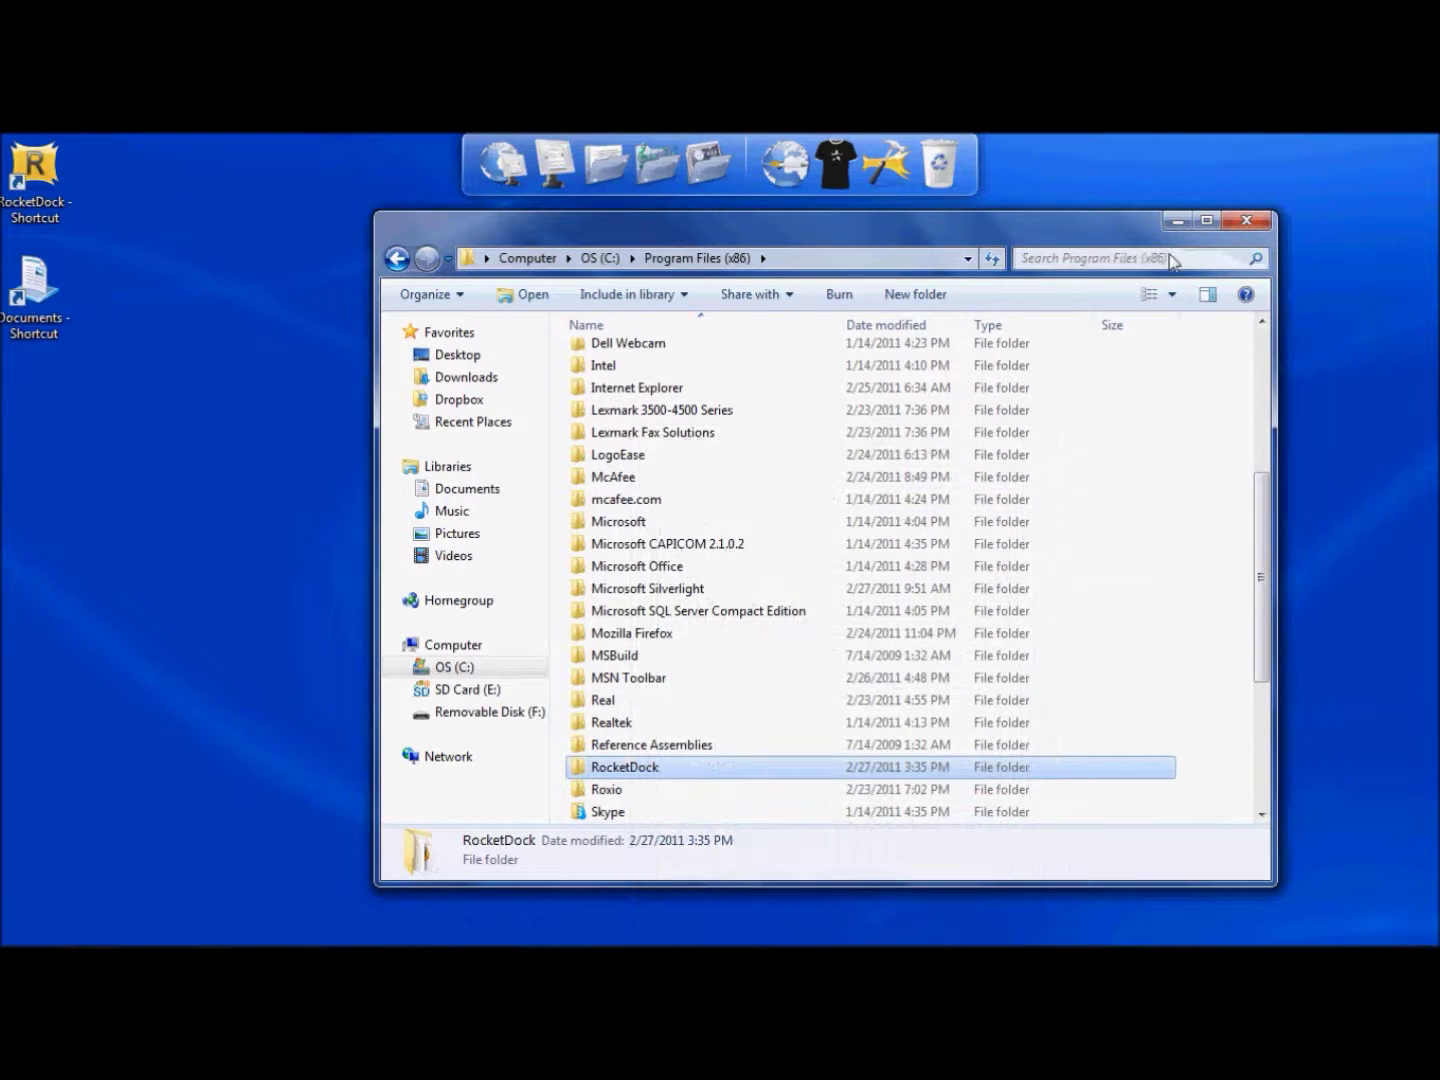
click(1243, 220)
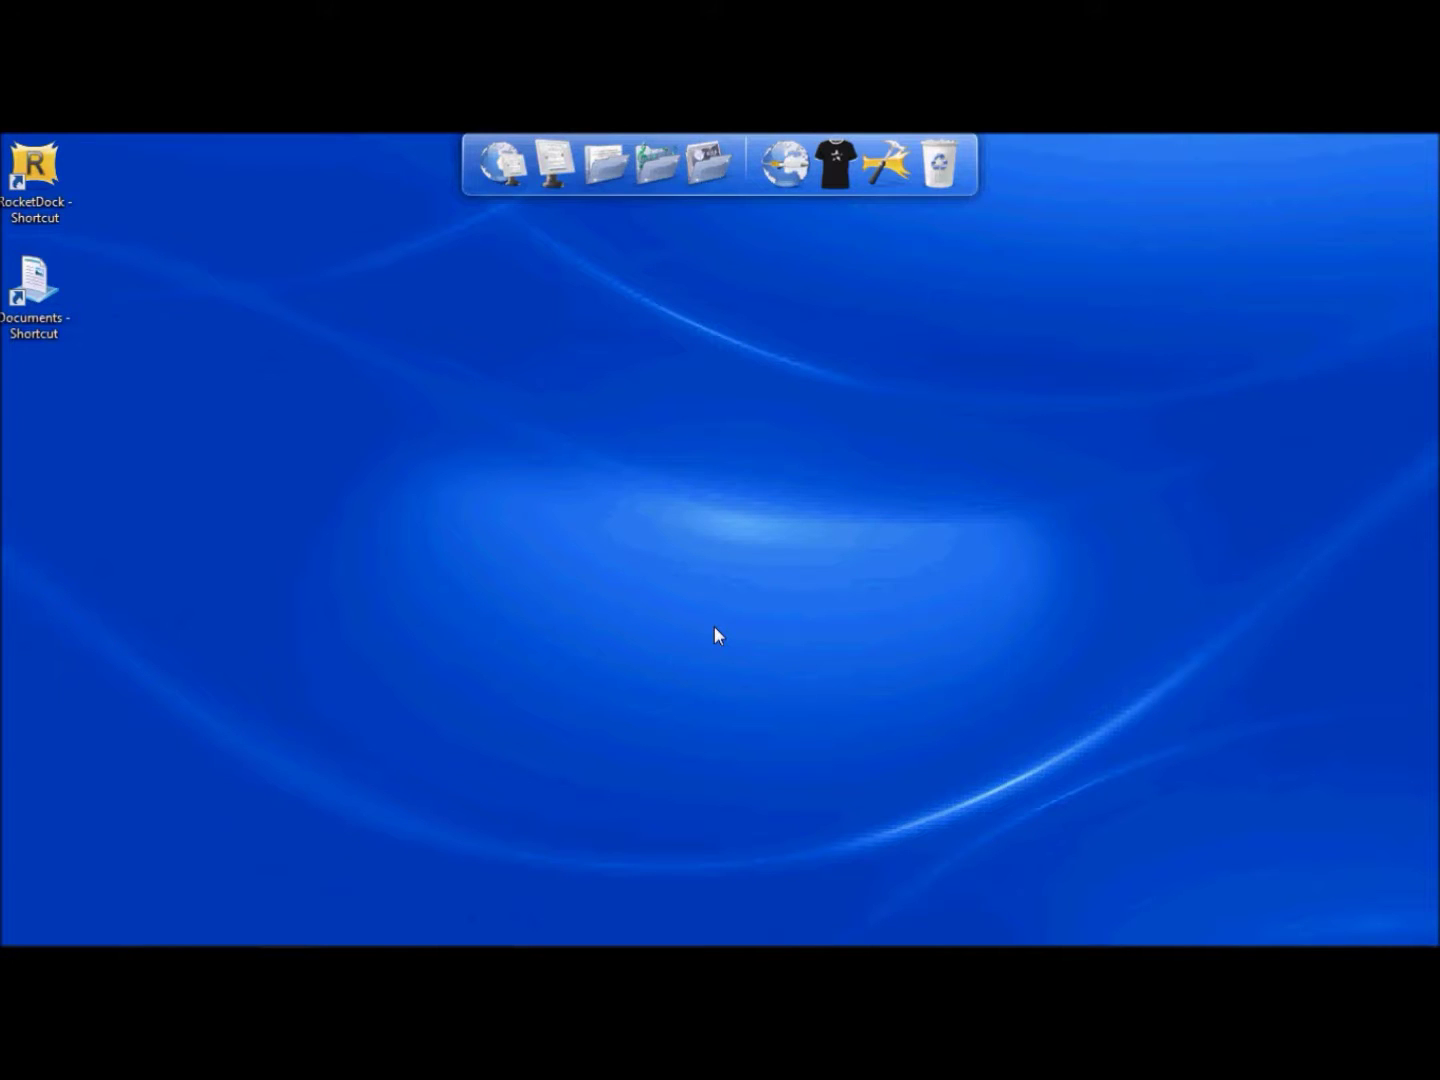
mouse_move(220, 935)
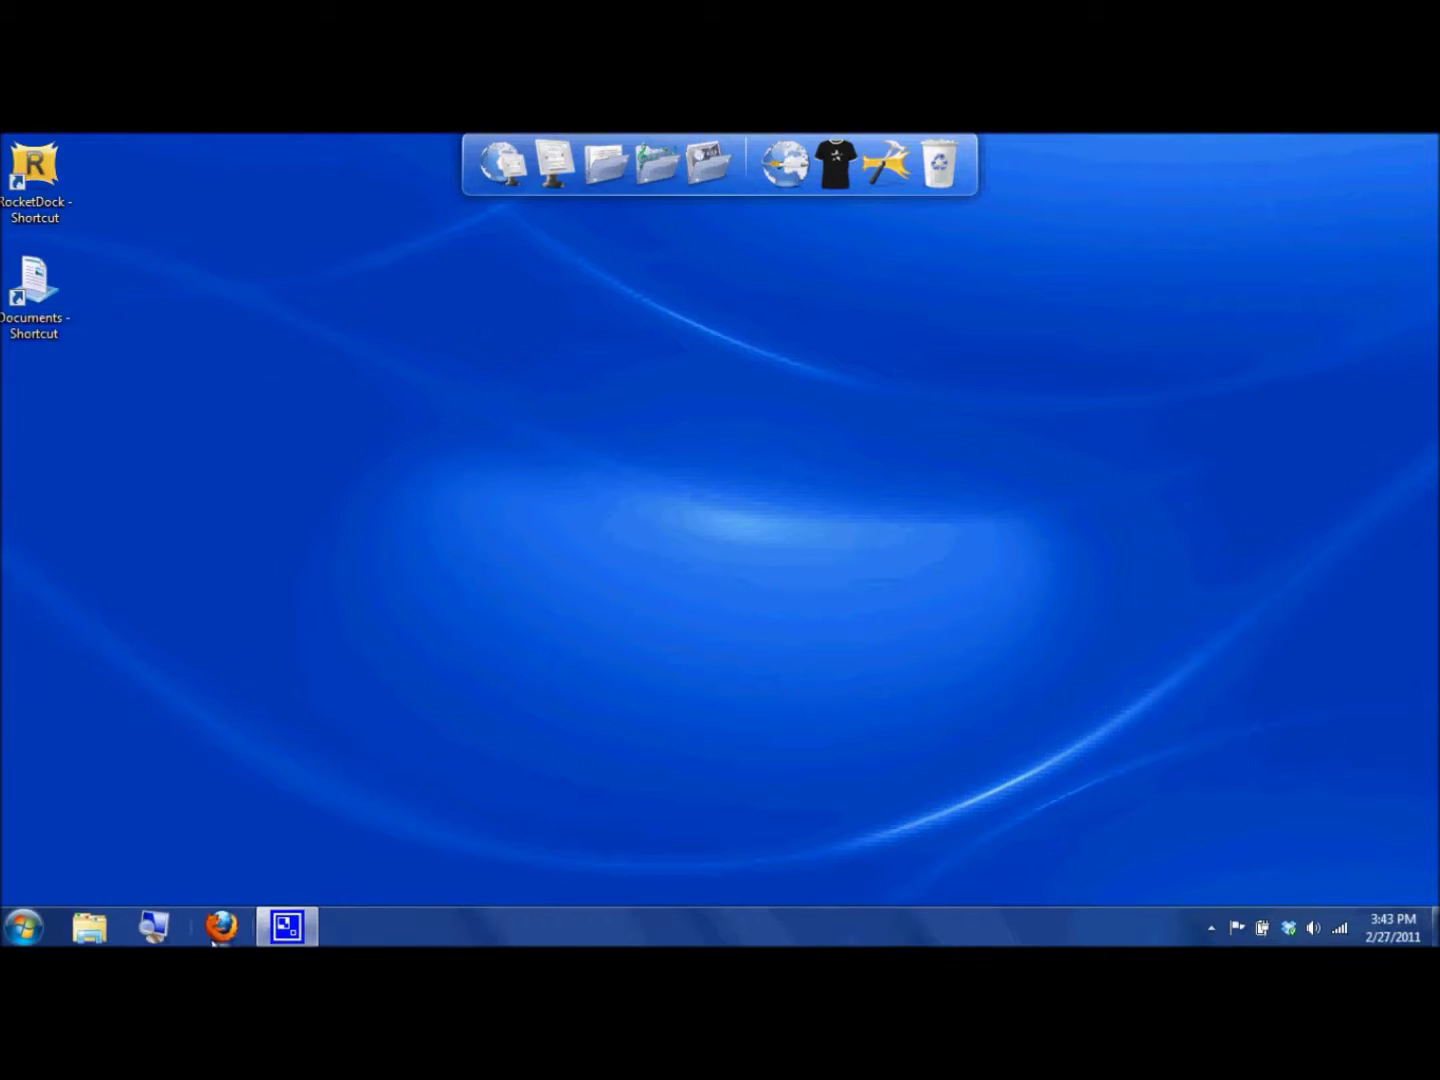
click(219, 930)
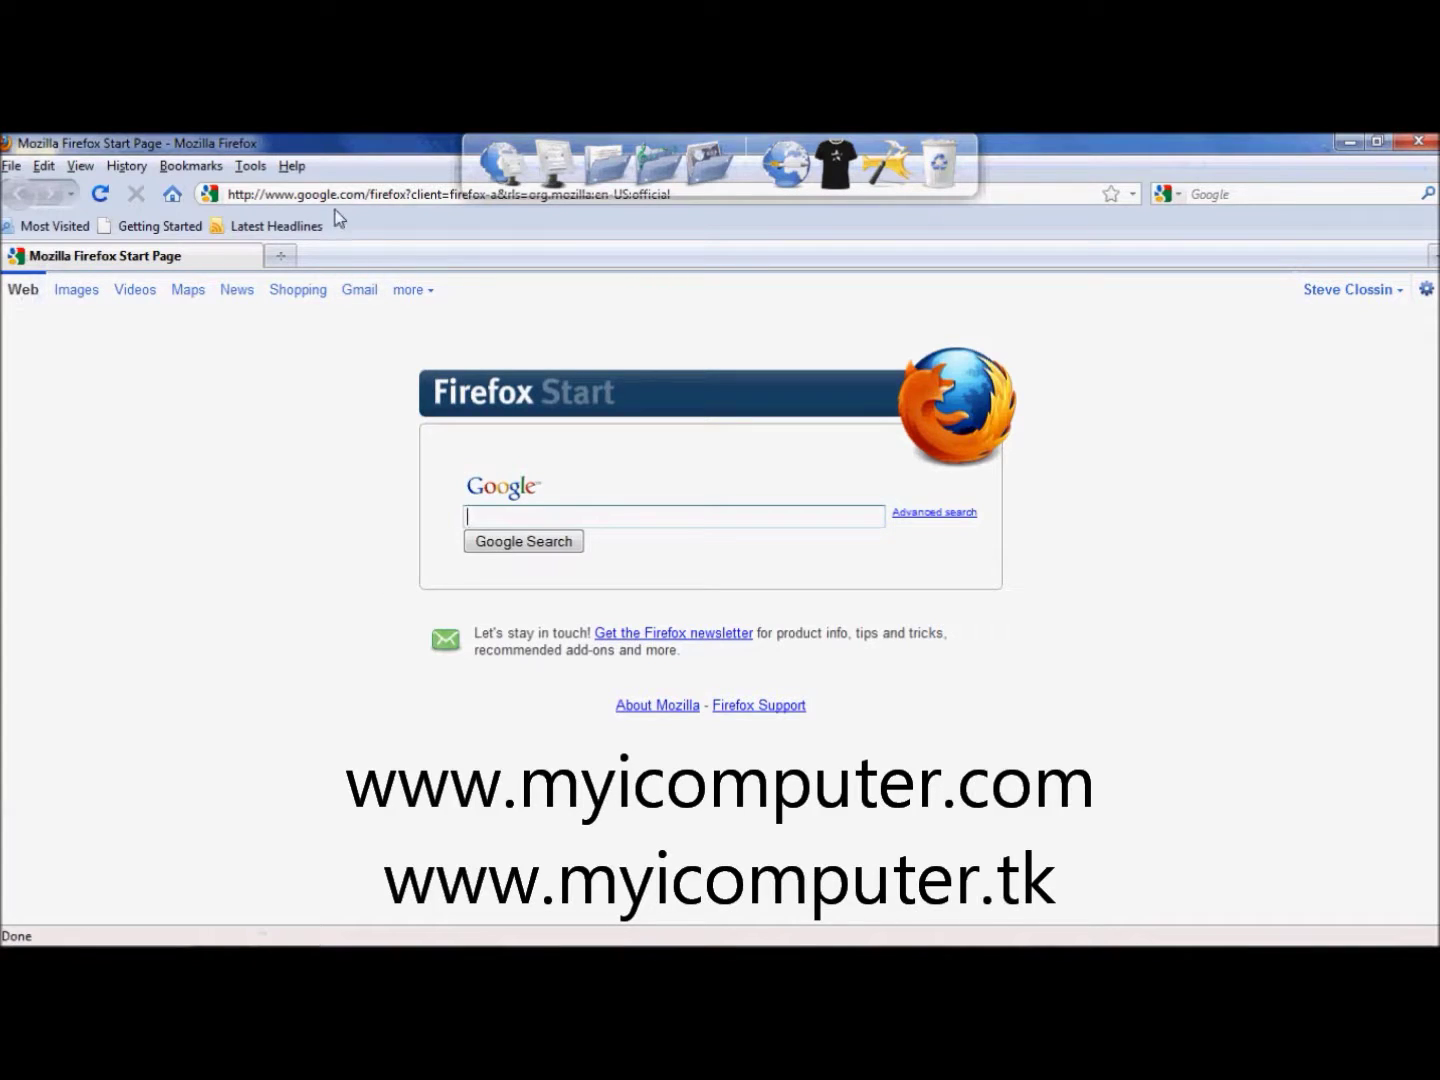
click(333, 195)
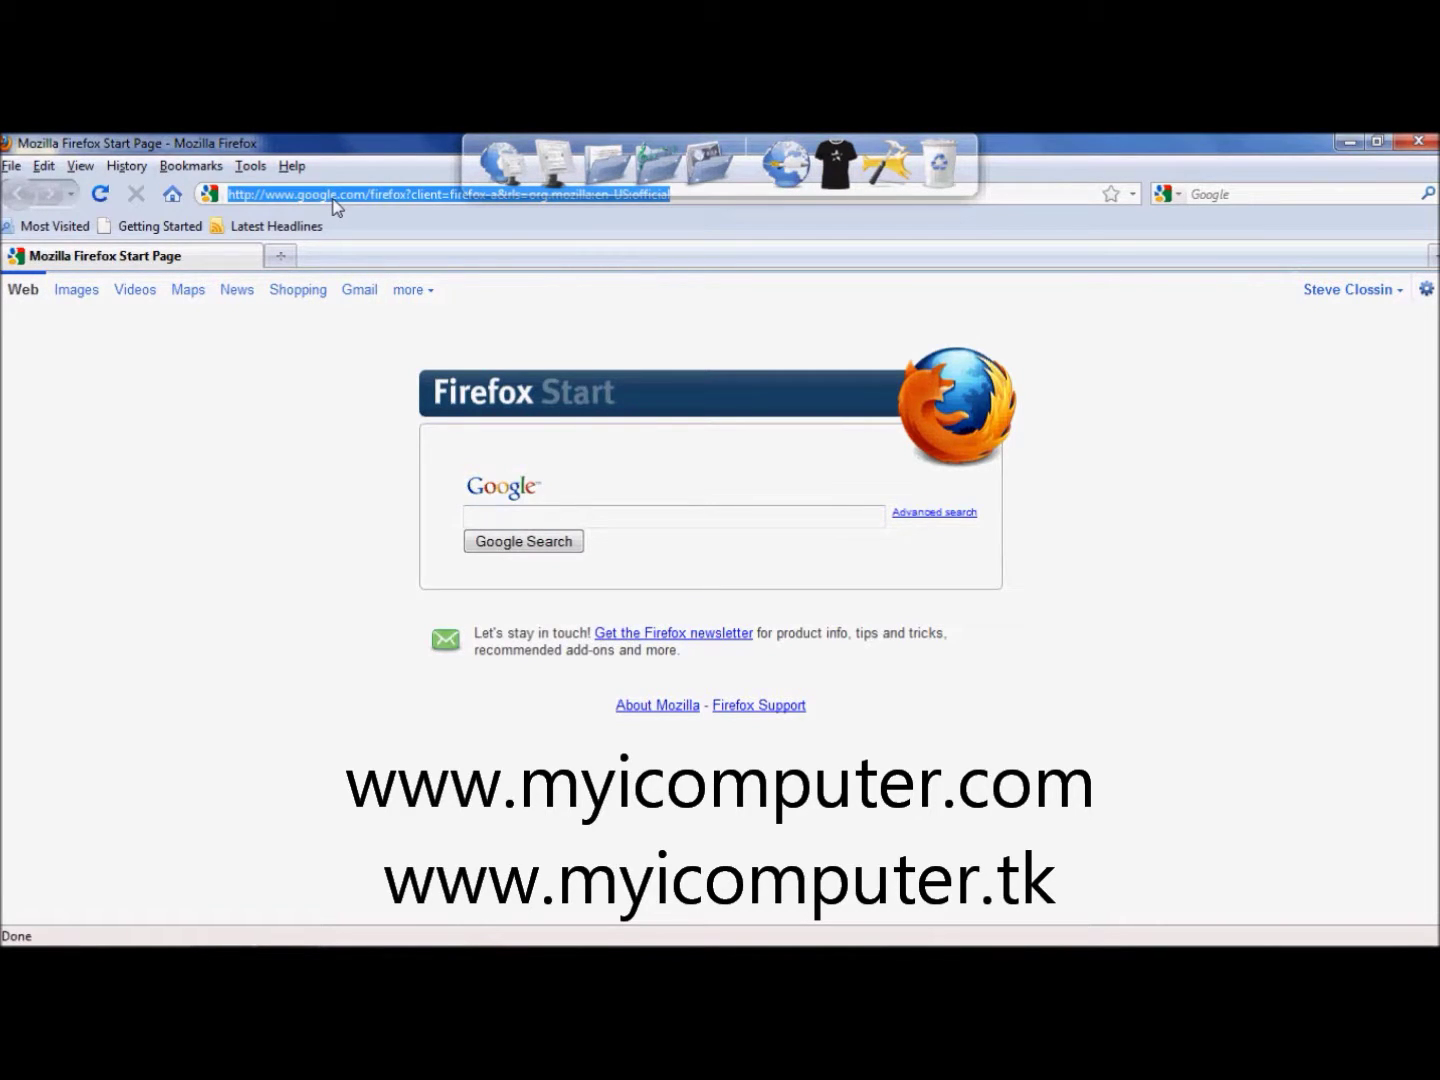
text(www.myicomputer.com)
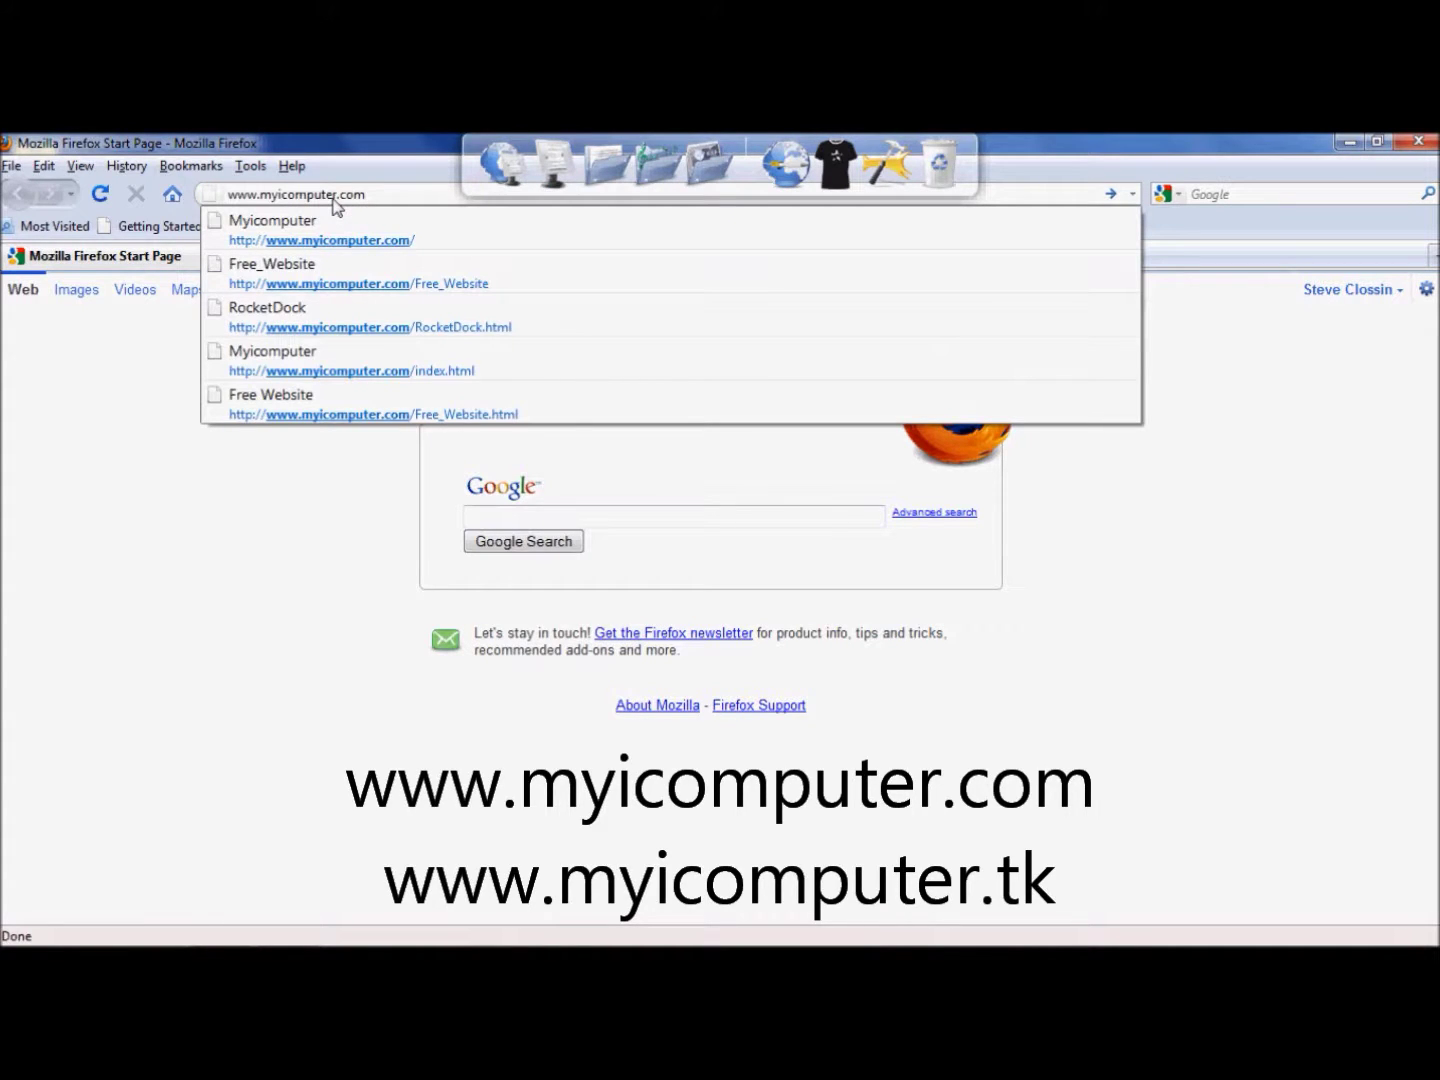
key(Return)
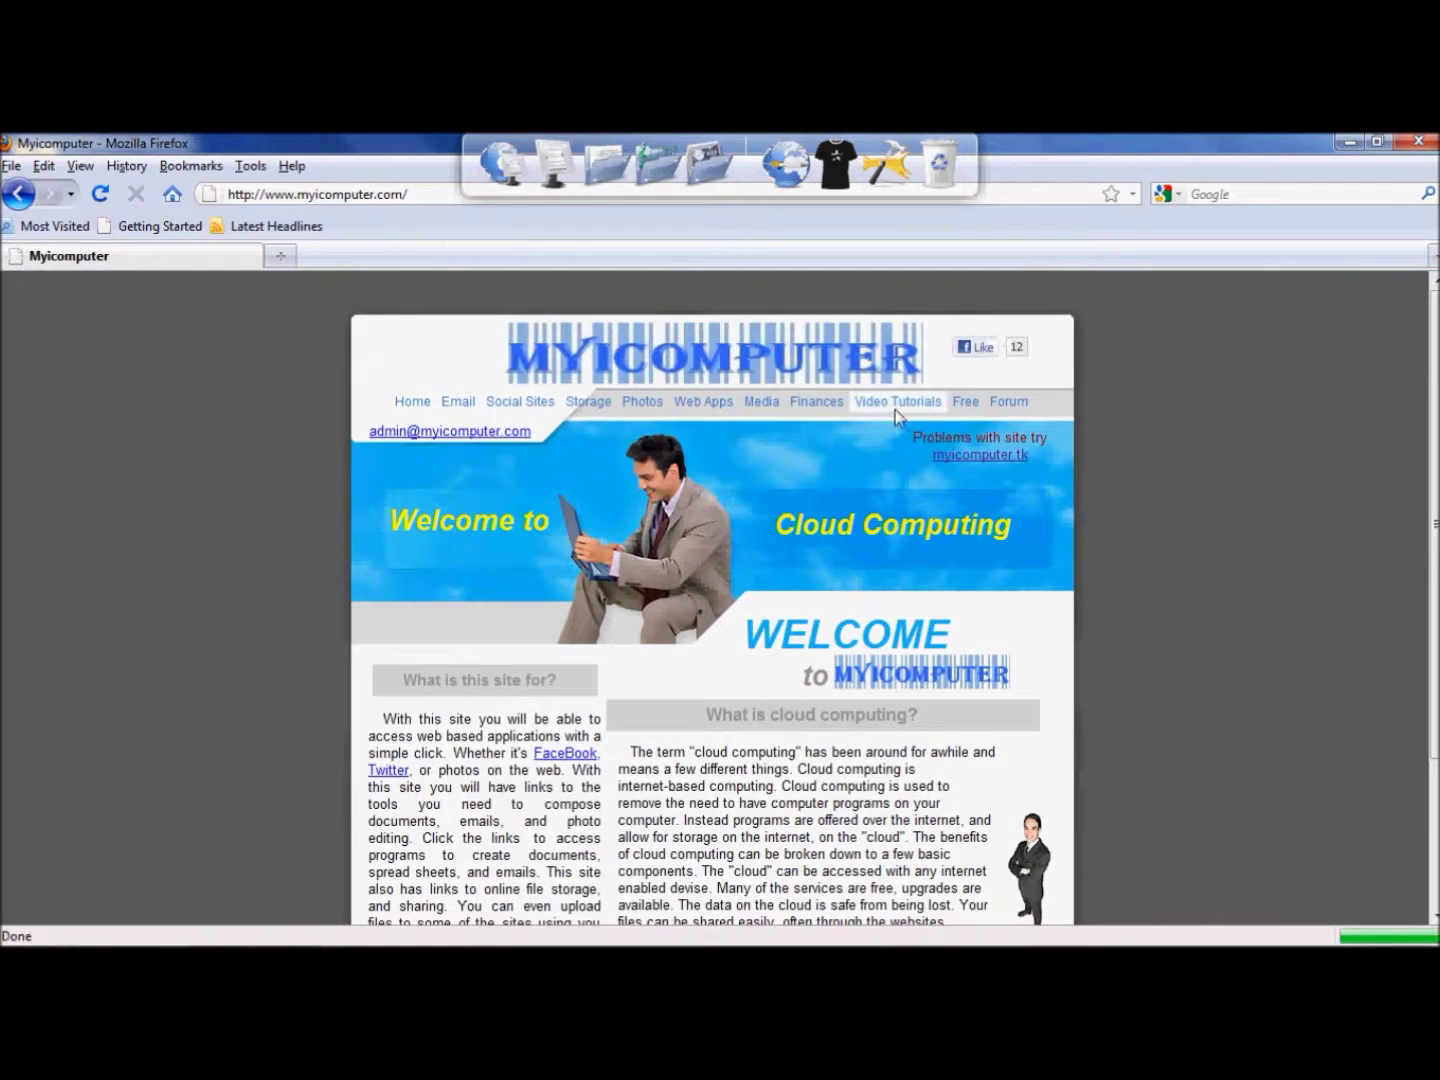
Step: Open the site's RocketDock page and follow its Animated Icon Docklet link
mouse_move(966, 412)
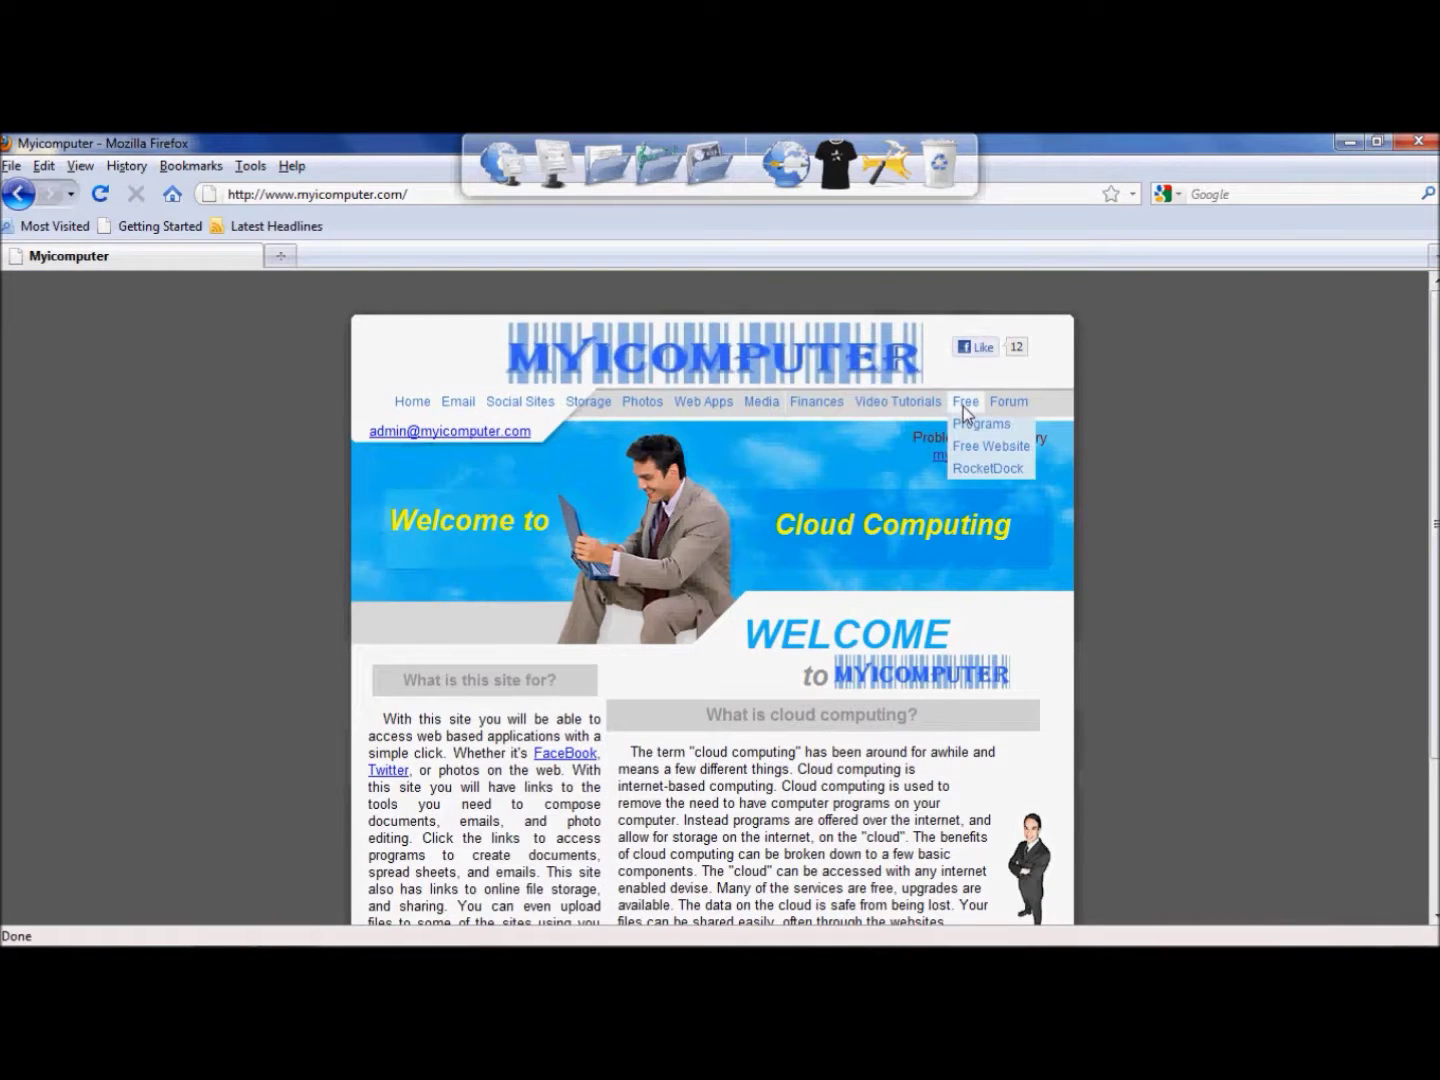
click(973, 467)
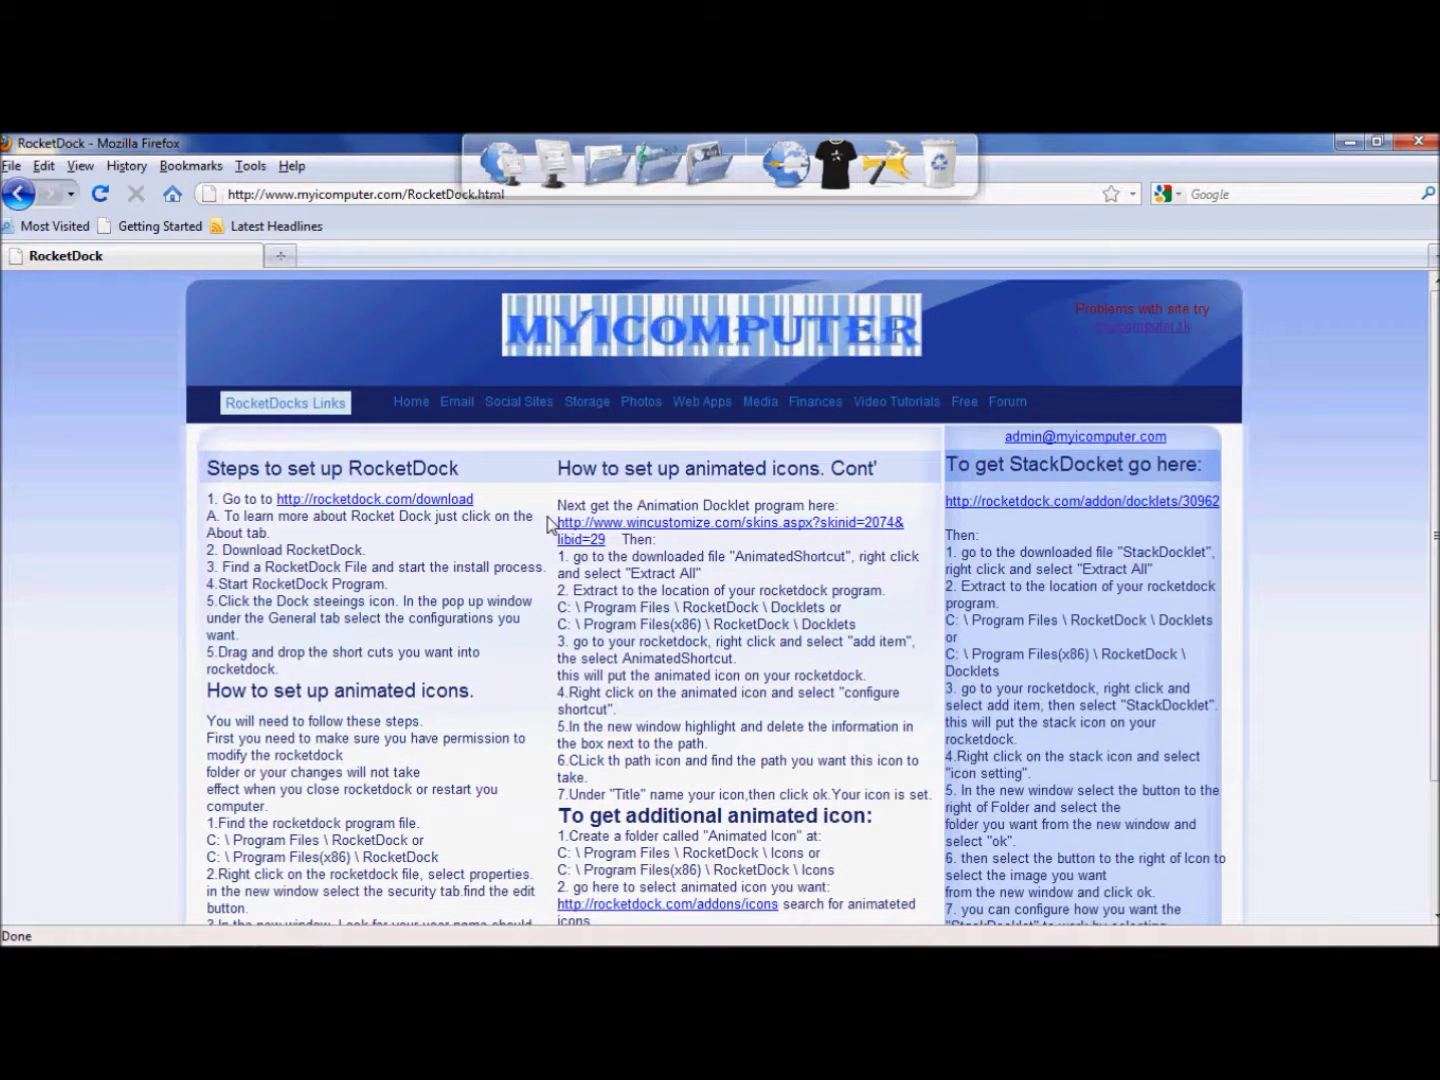
mouse_move(293, 396)
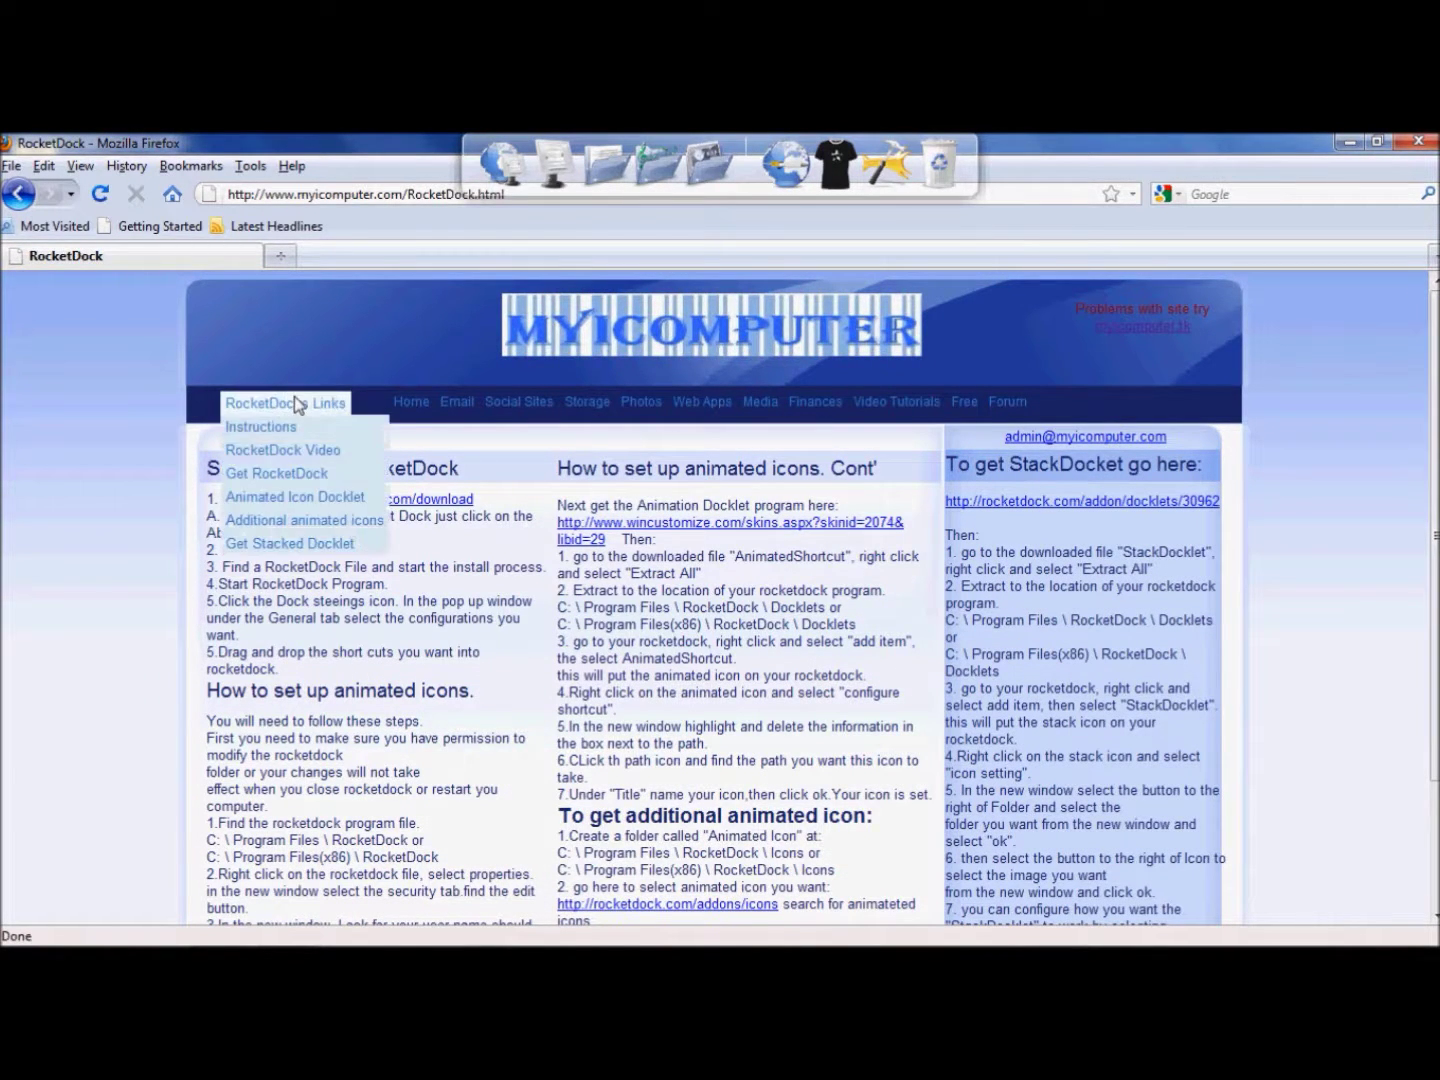
click(298, 499)
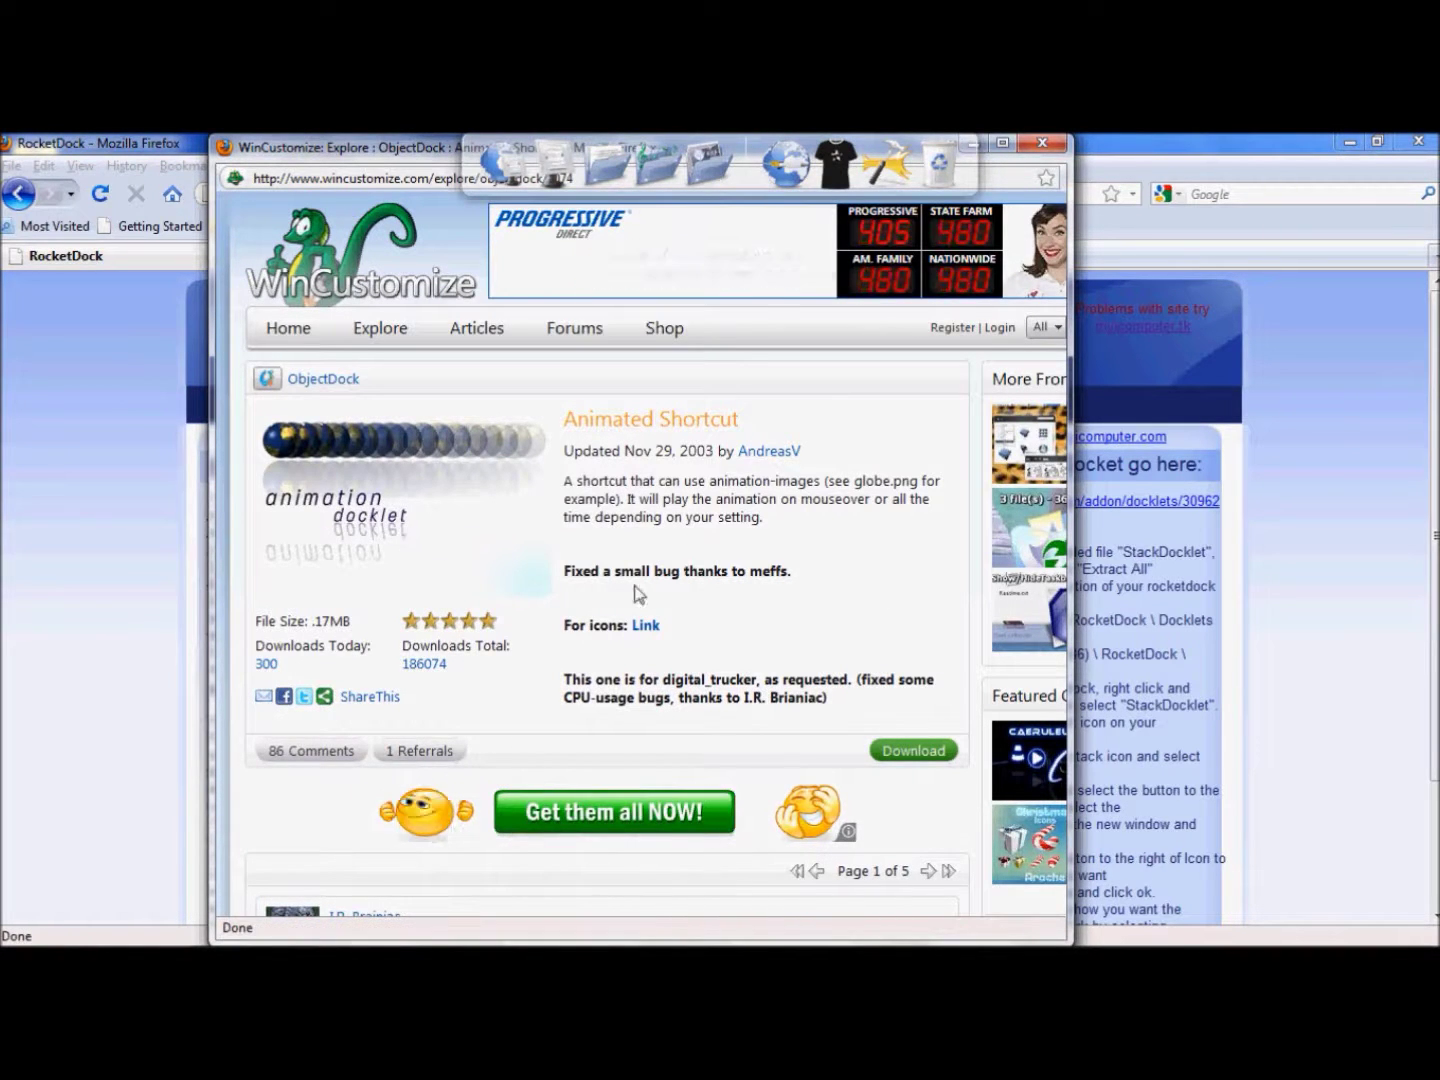
Step: Download AnimatedShortcut.zip, save it to disk, and bring up its options in Downloads
click(893, 752)
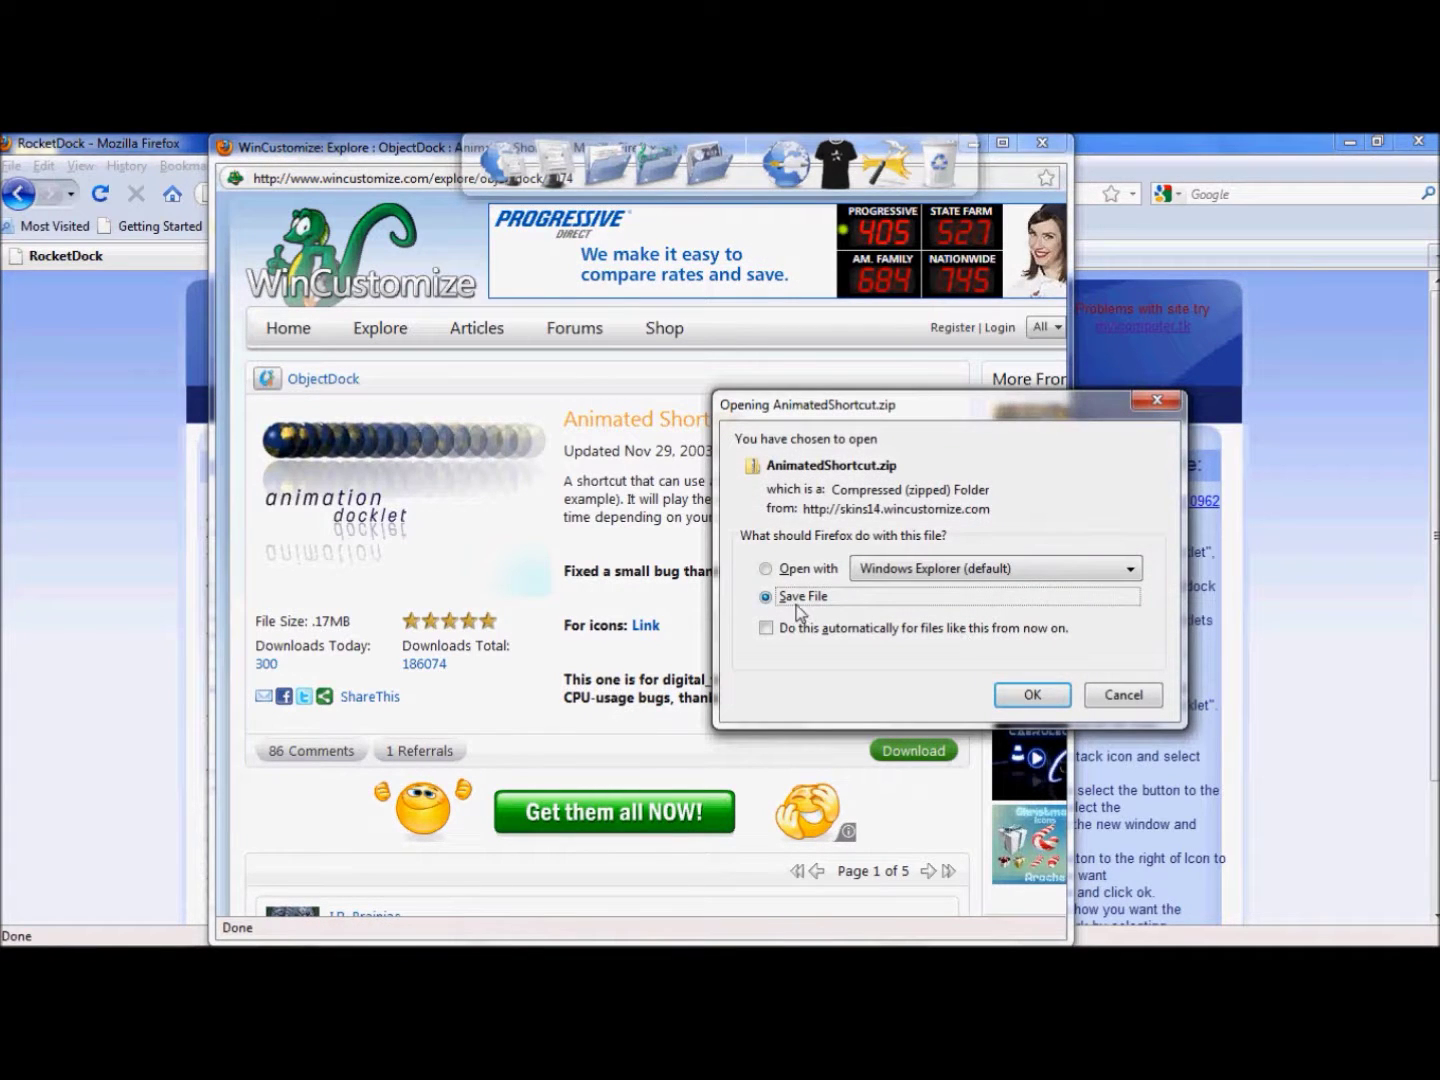
click(1022, 694)
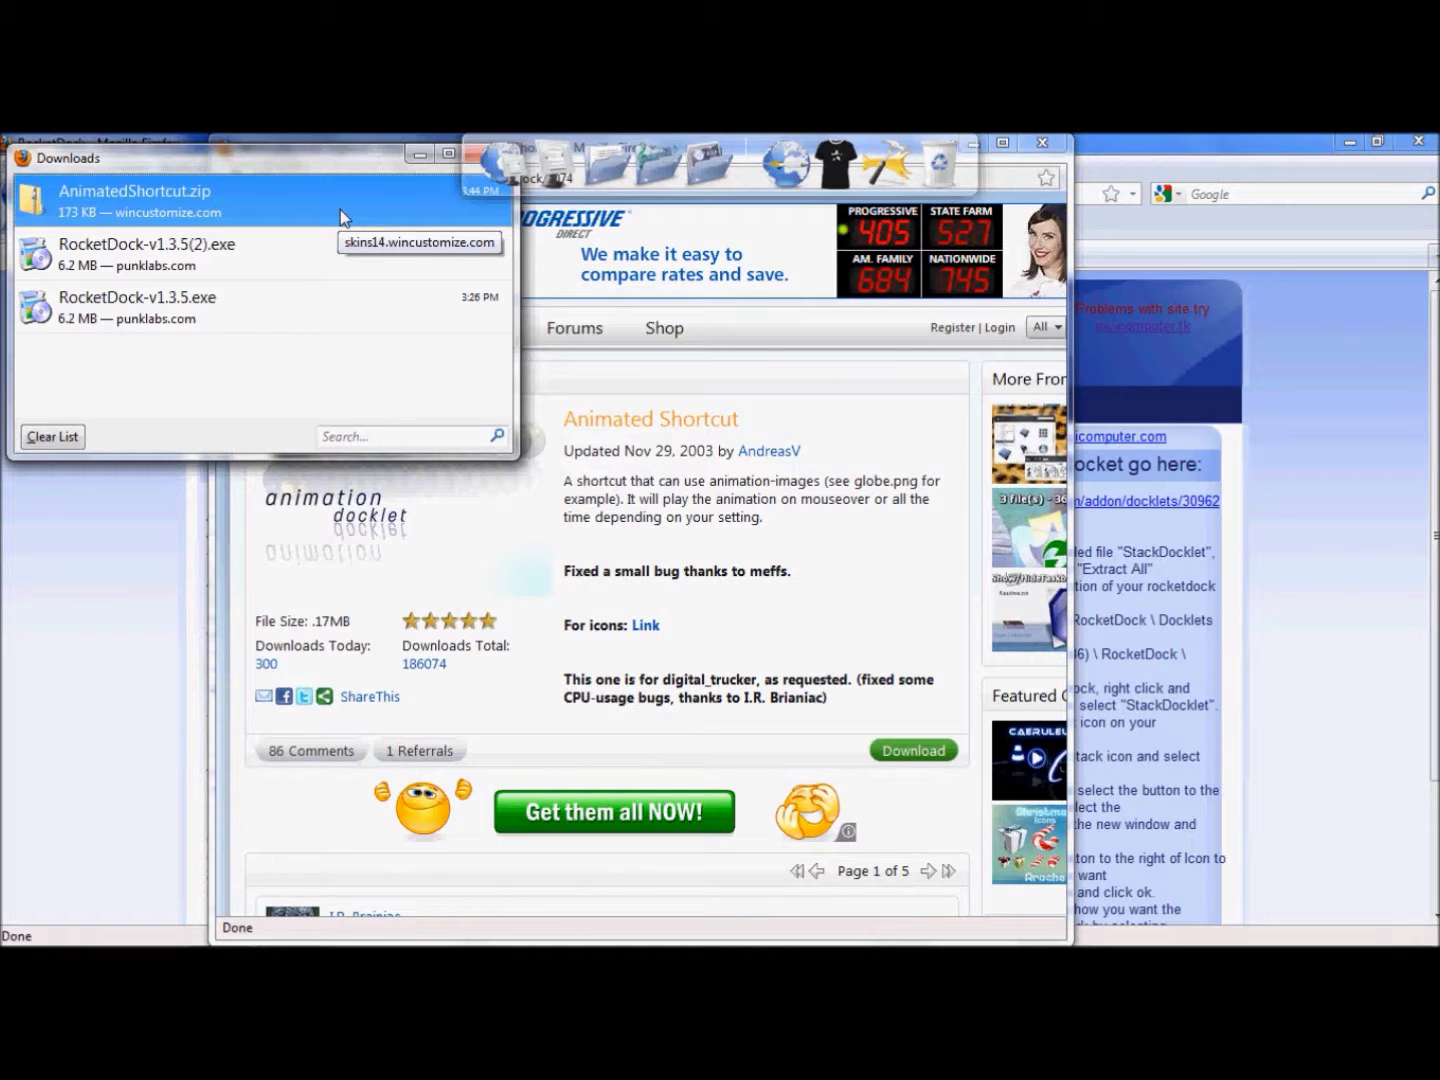
right_click(340, 209)
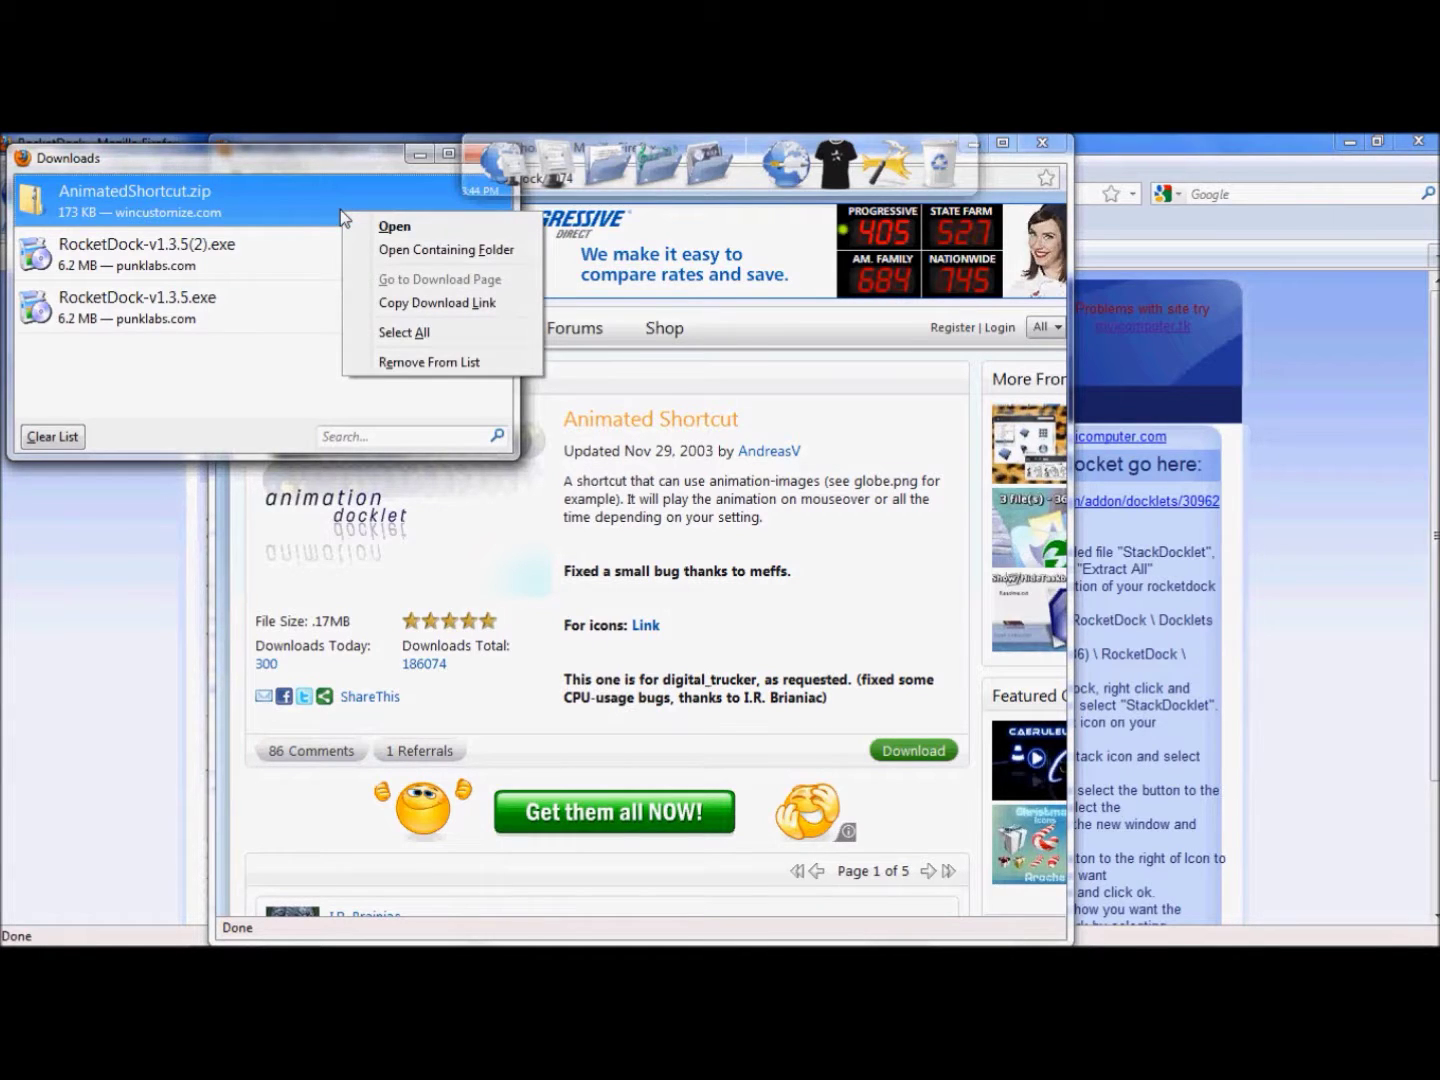
Step: Open the Downloads folder containing AnimatedShortcut and start Extract All on the archive
click(380, 252)
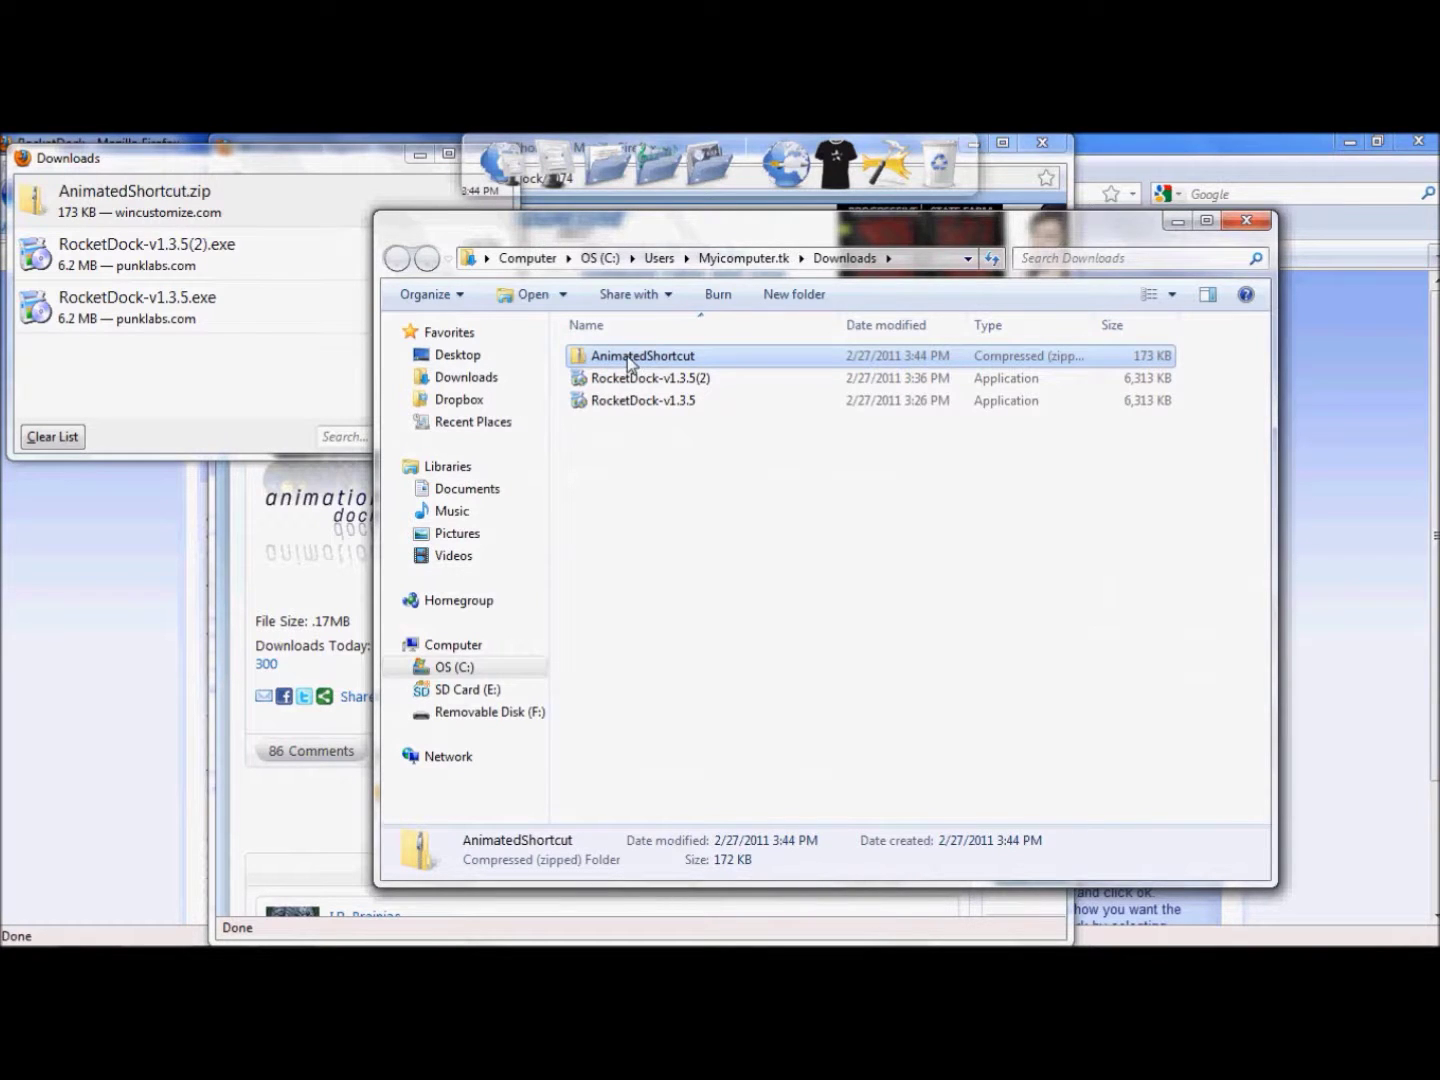
right_click(627, 356)
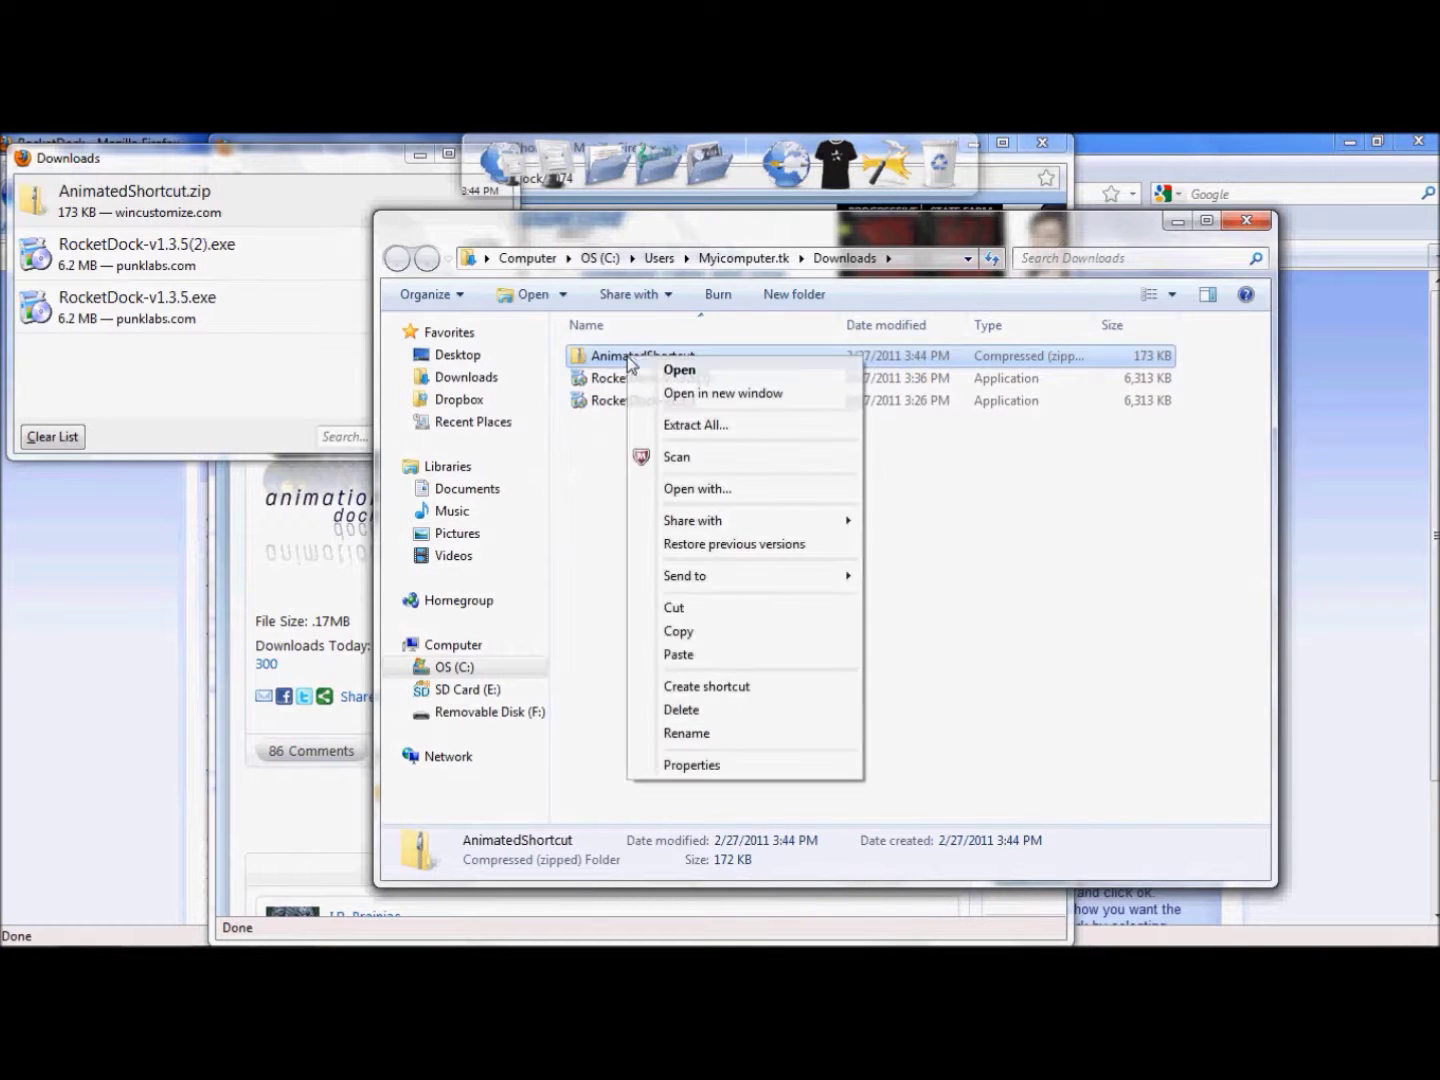
click(689, 427)
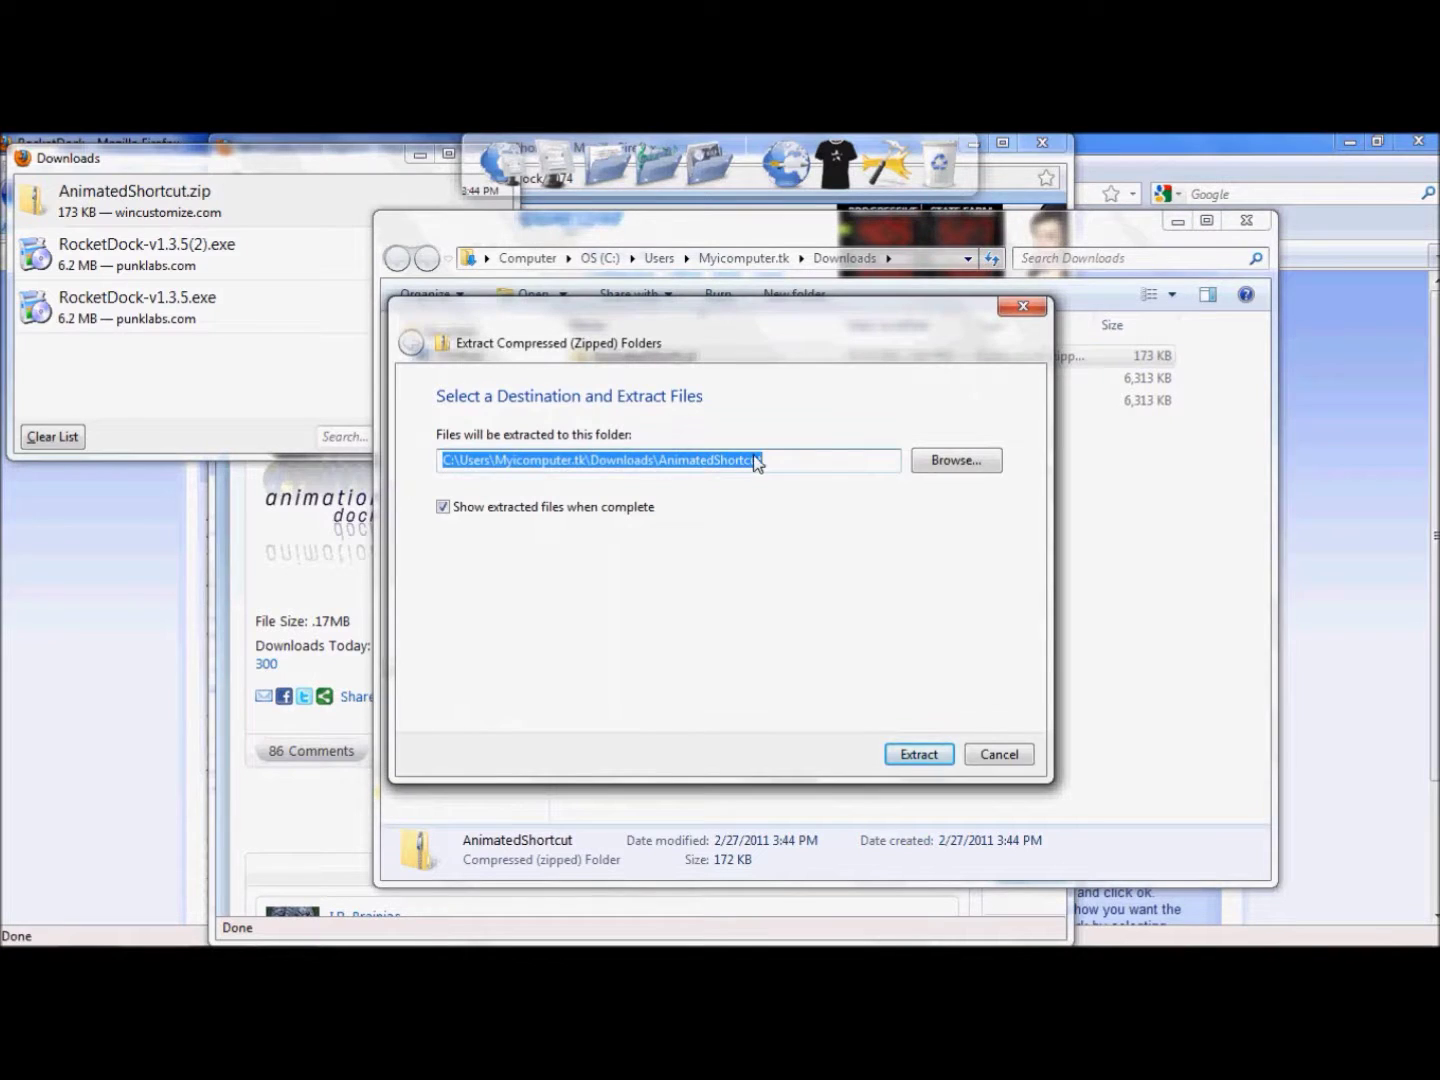
Step: Browse to C:\Program Files (x86)\RocketDock as destination, then cancel the extraction entirely
click(933, 463)
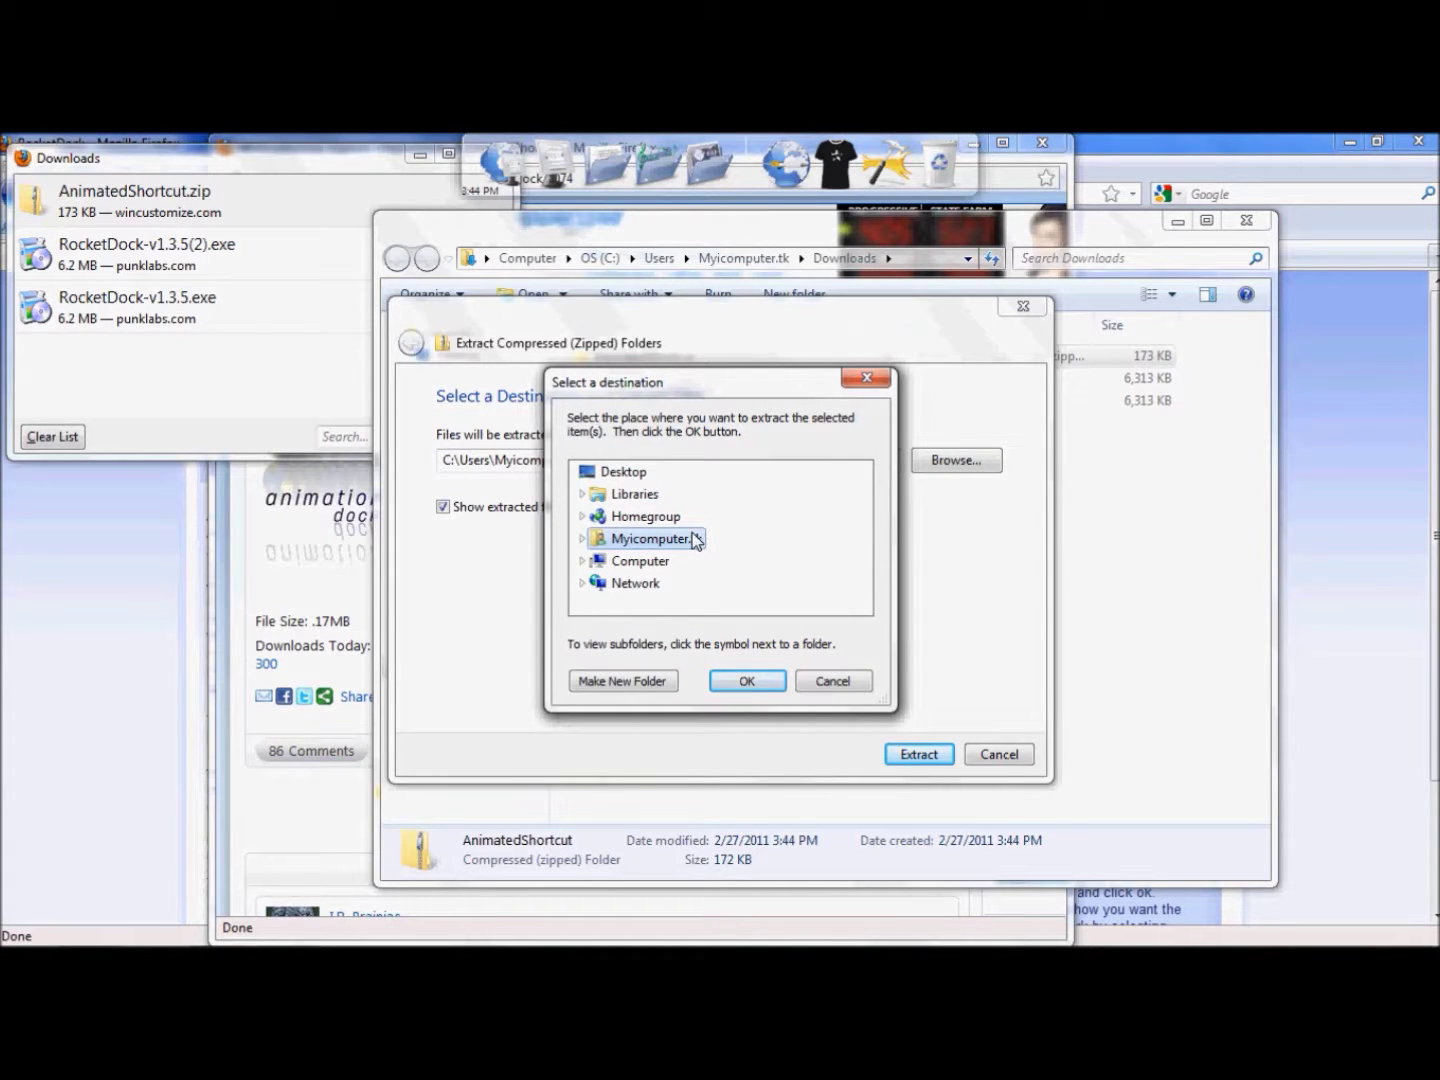
click(636, 562)
click(641, 583)
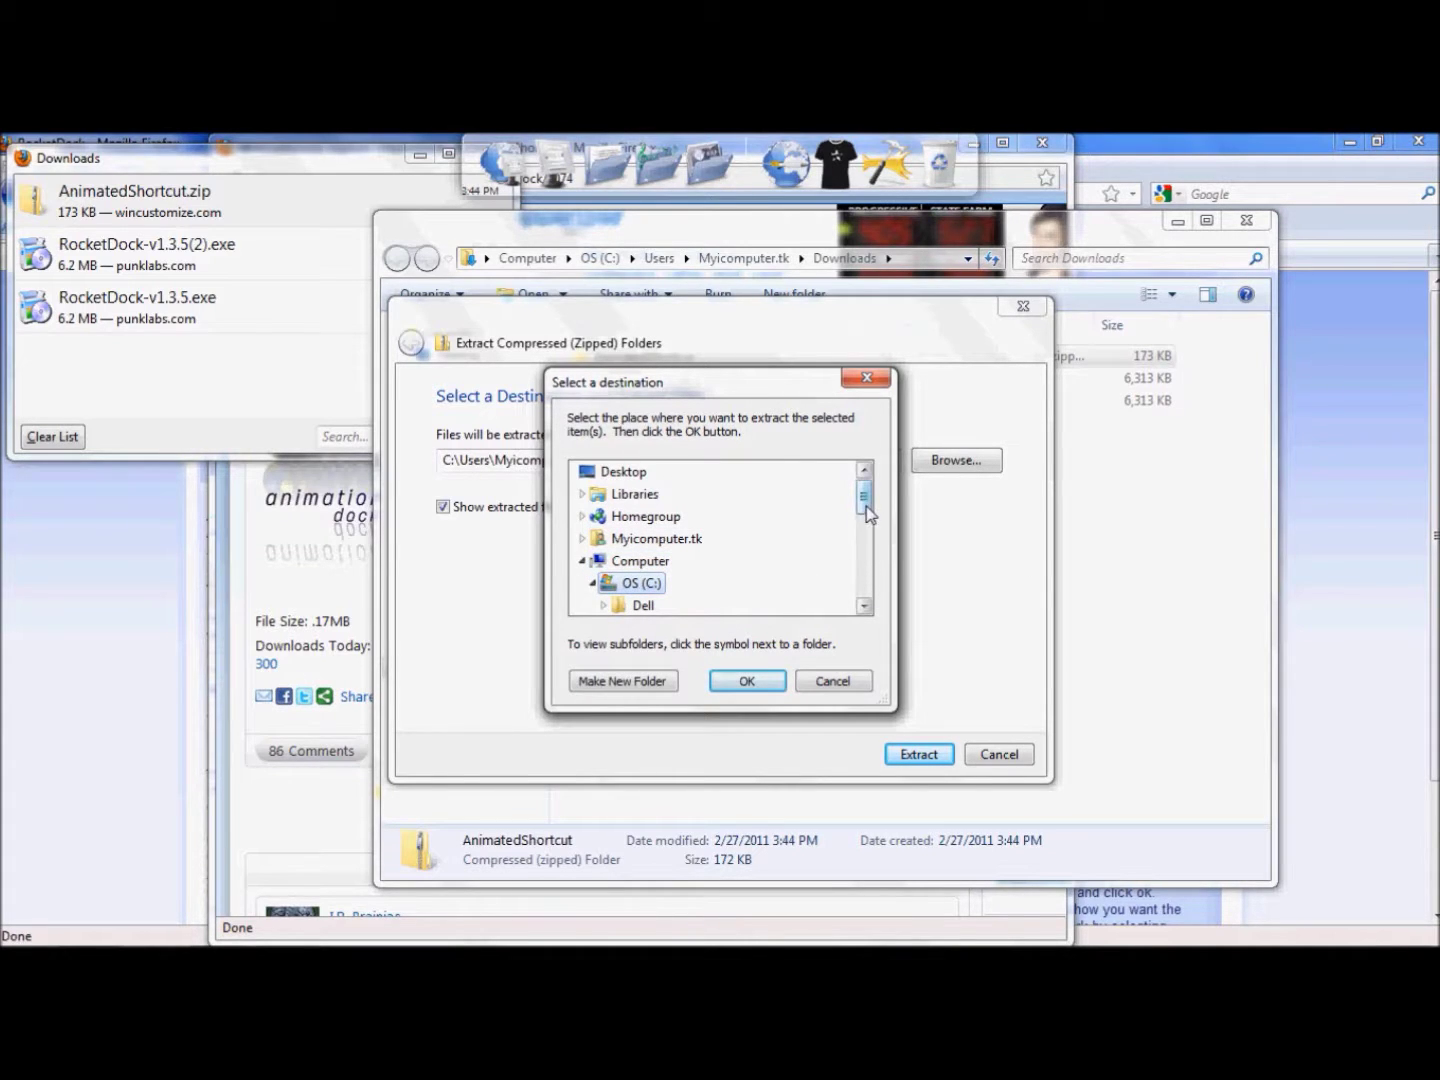
drag(866, 506, 867, 558)
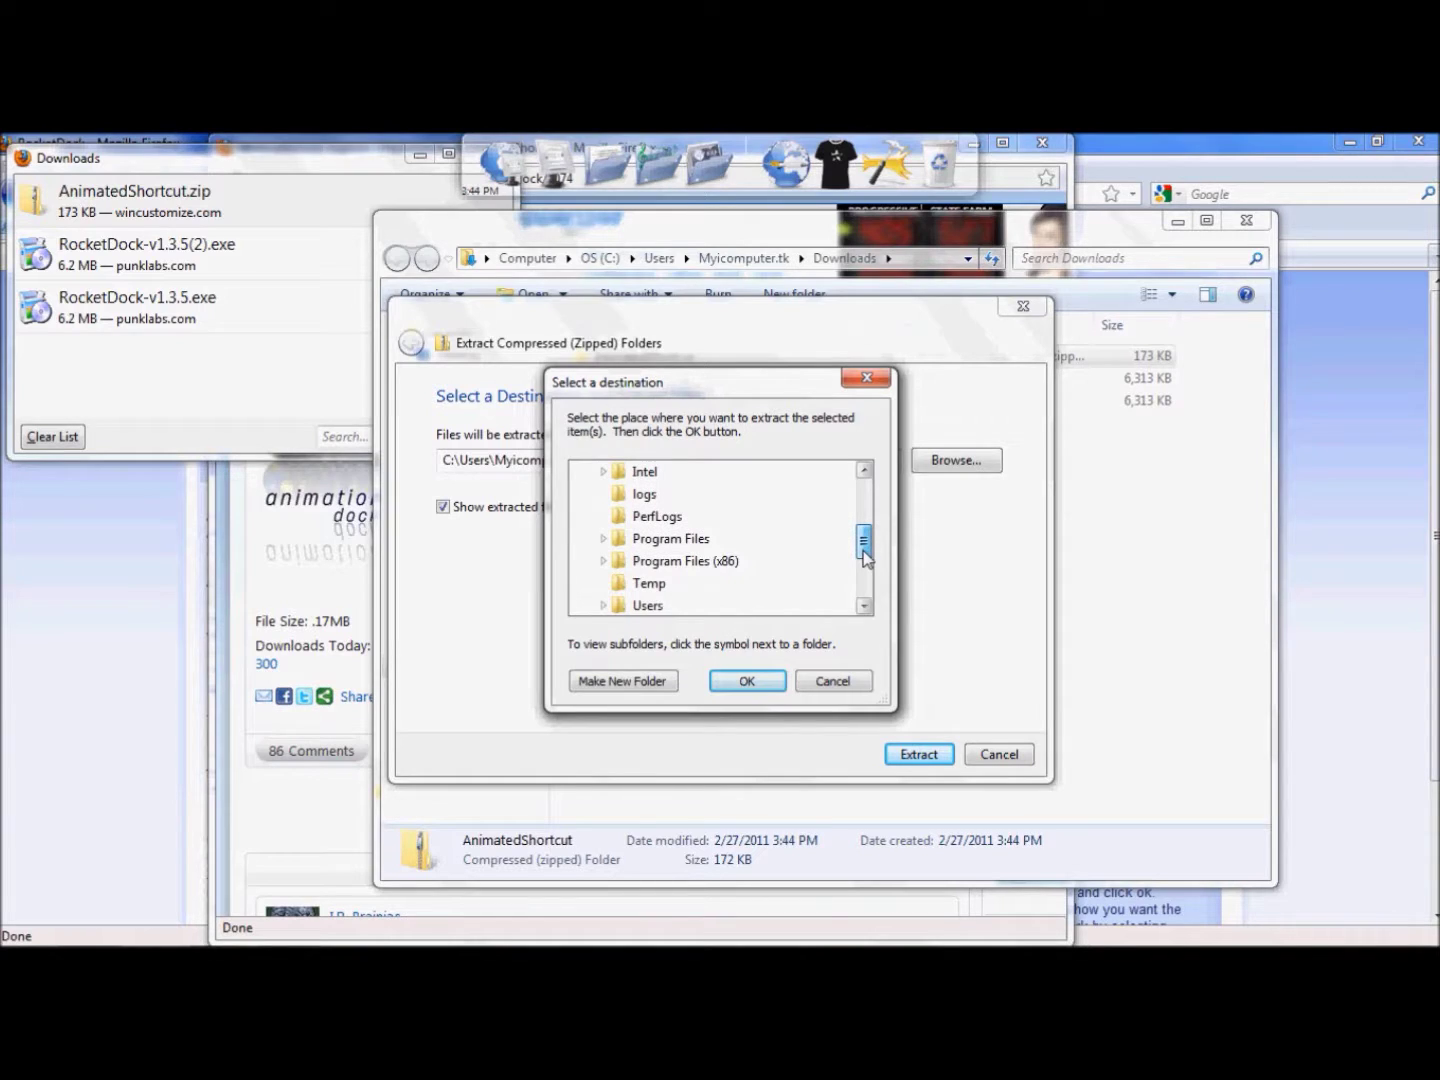
click(818, 561)
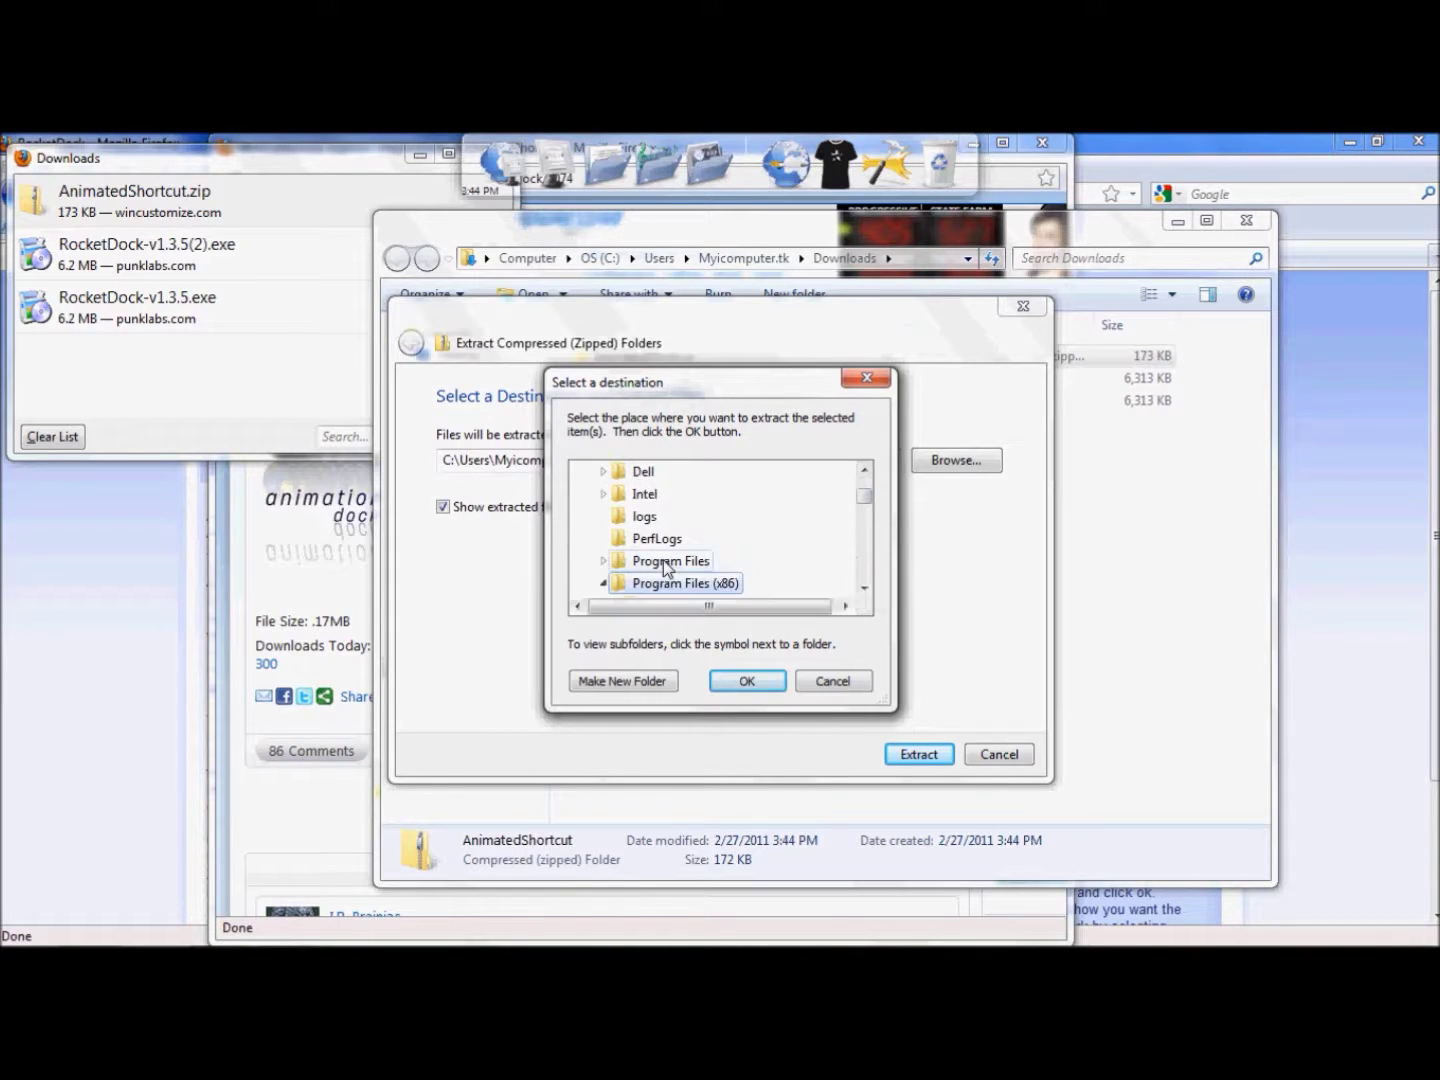
drag(863, 507, 862, 558)
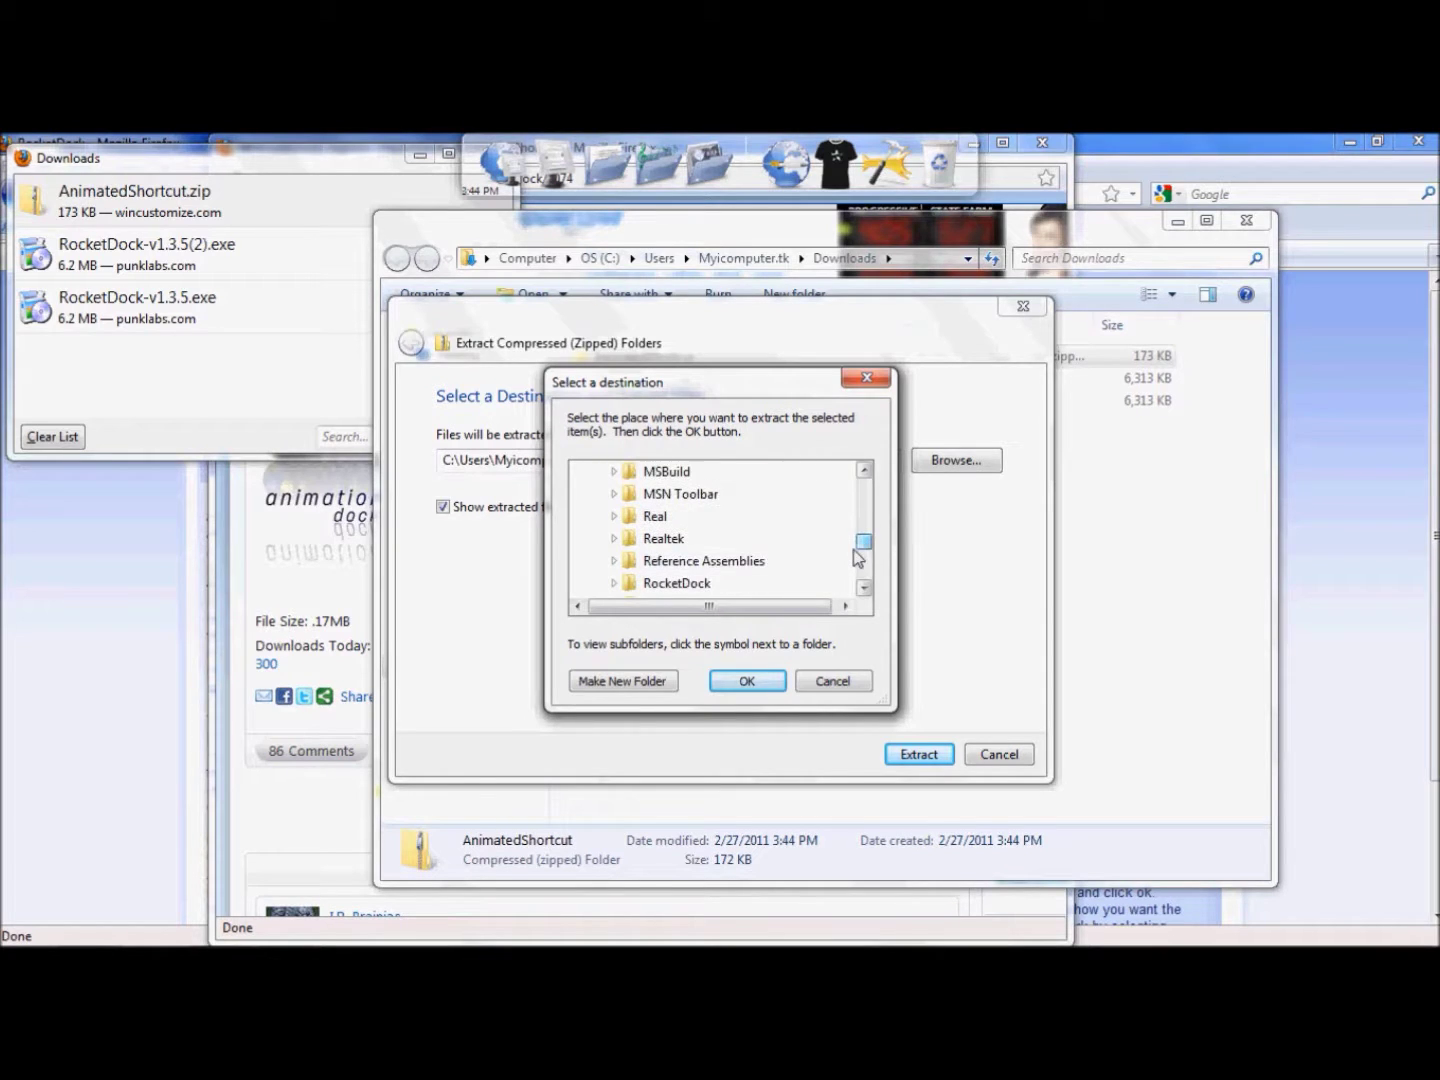
click(680, 584)
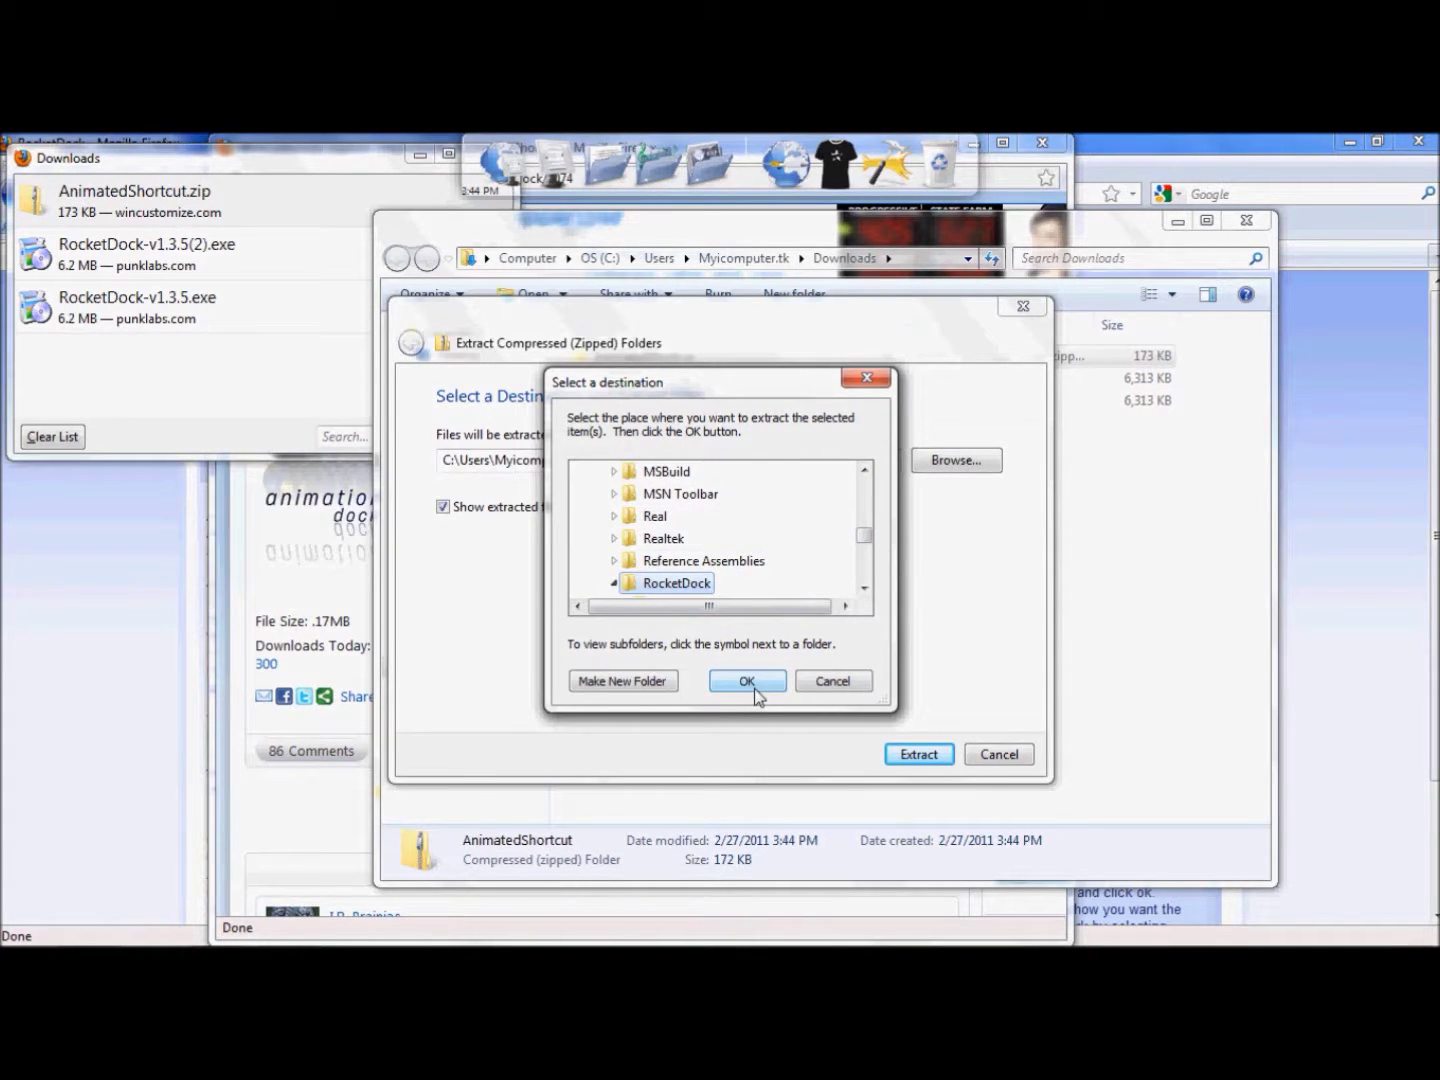
click(822, 690)
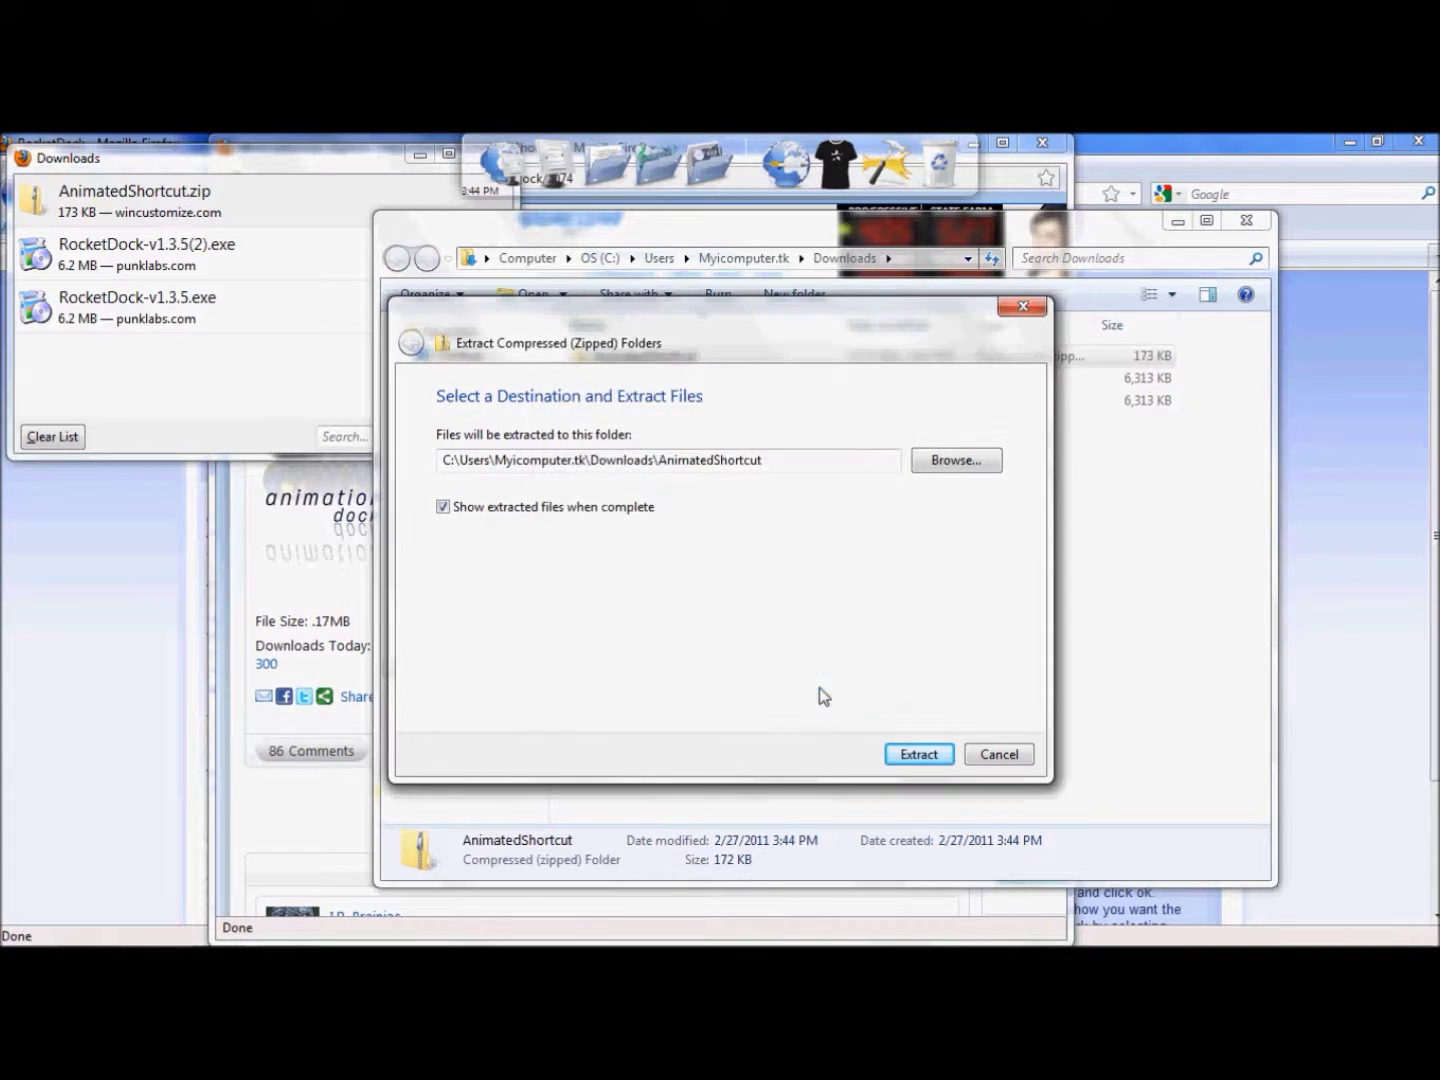
click(1015, 760)
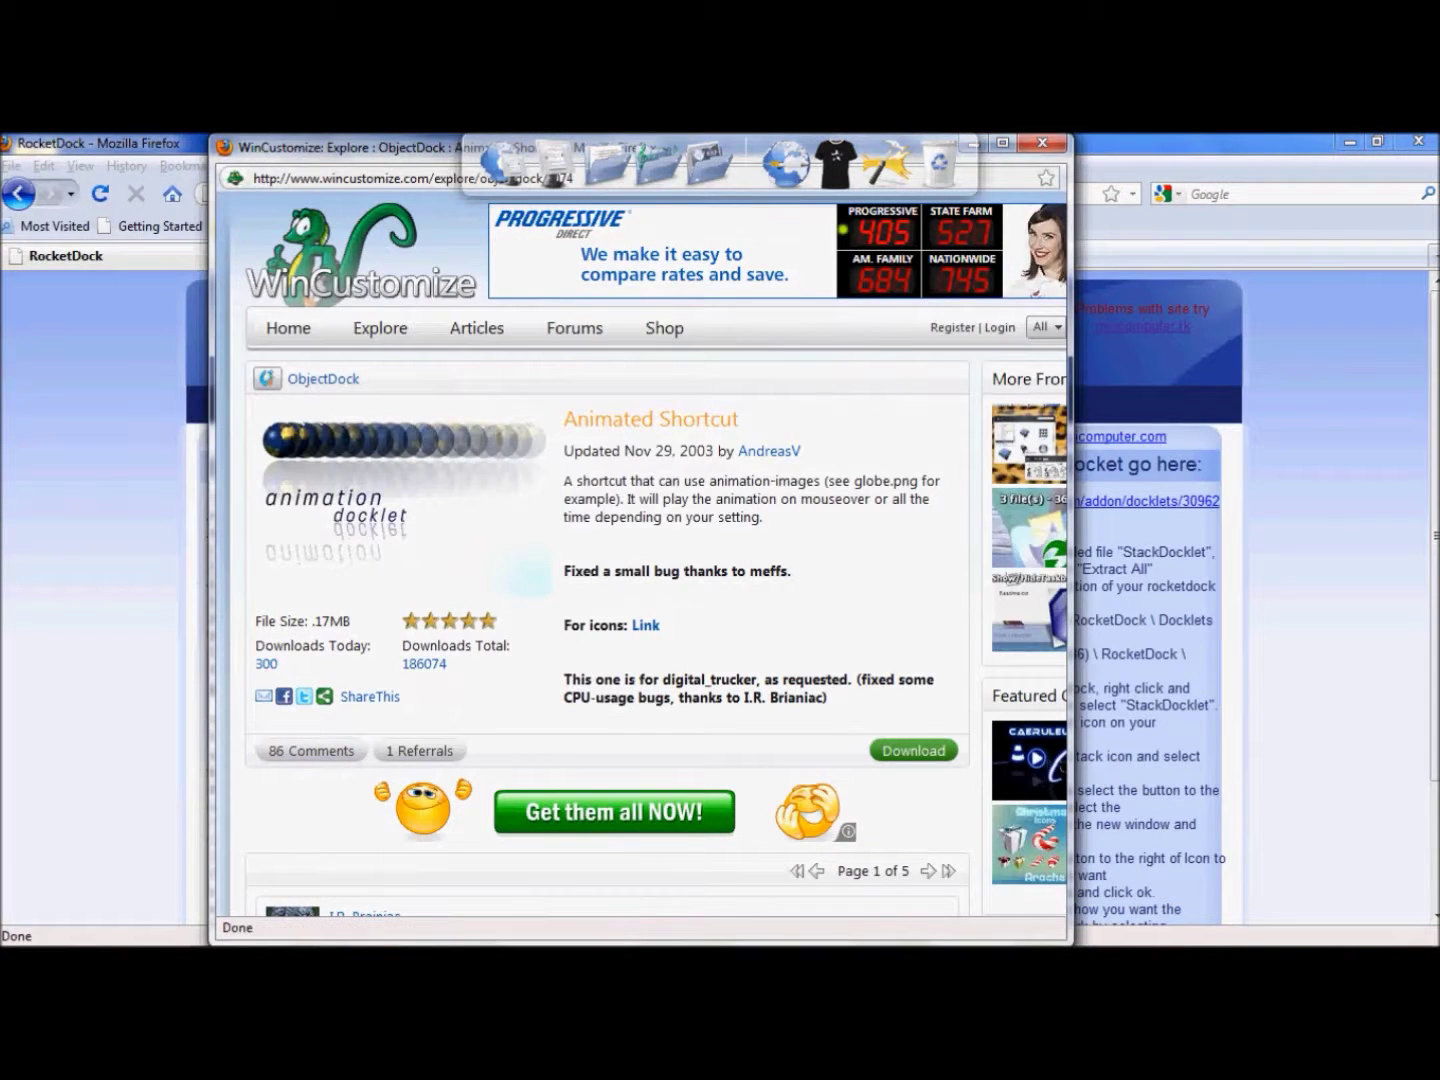
Step: Open C:\Program Files (x86)\RocketDock\Docklets to verify AnimatedShortcut is there, then close Explorer
mouse_move(90, 937)
click(90, 938)
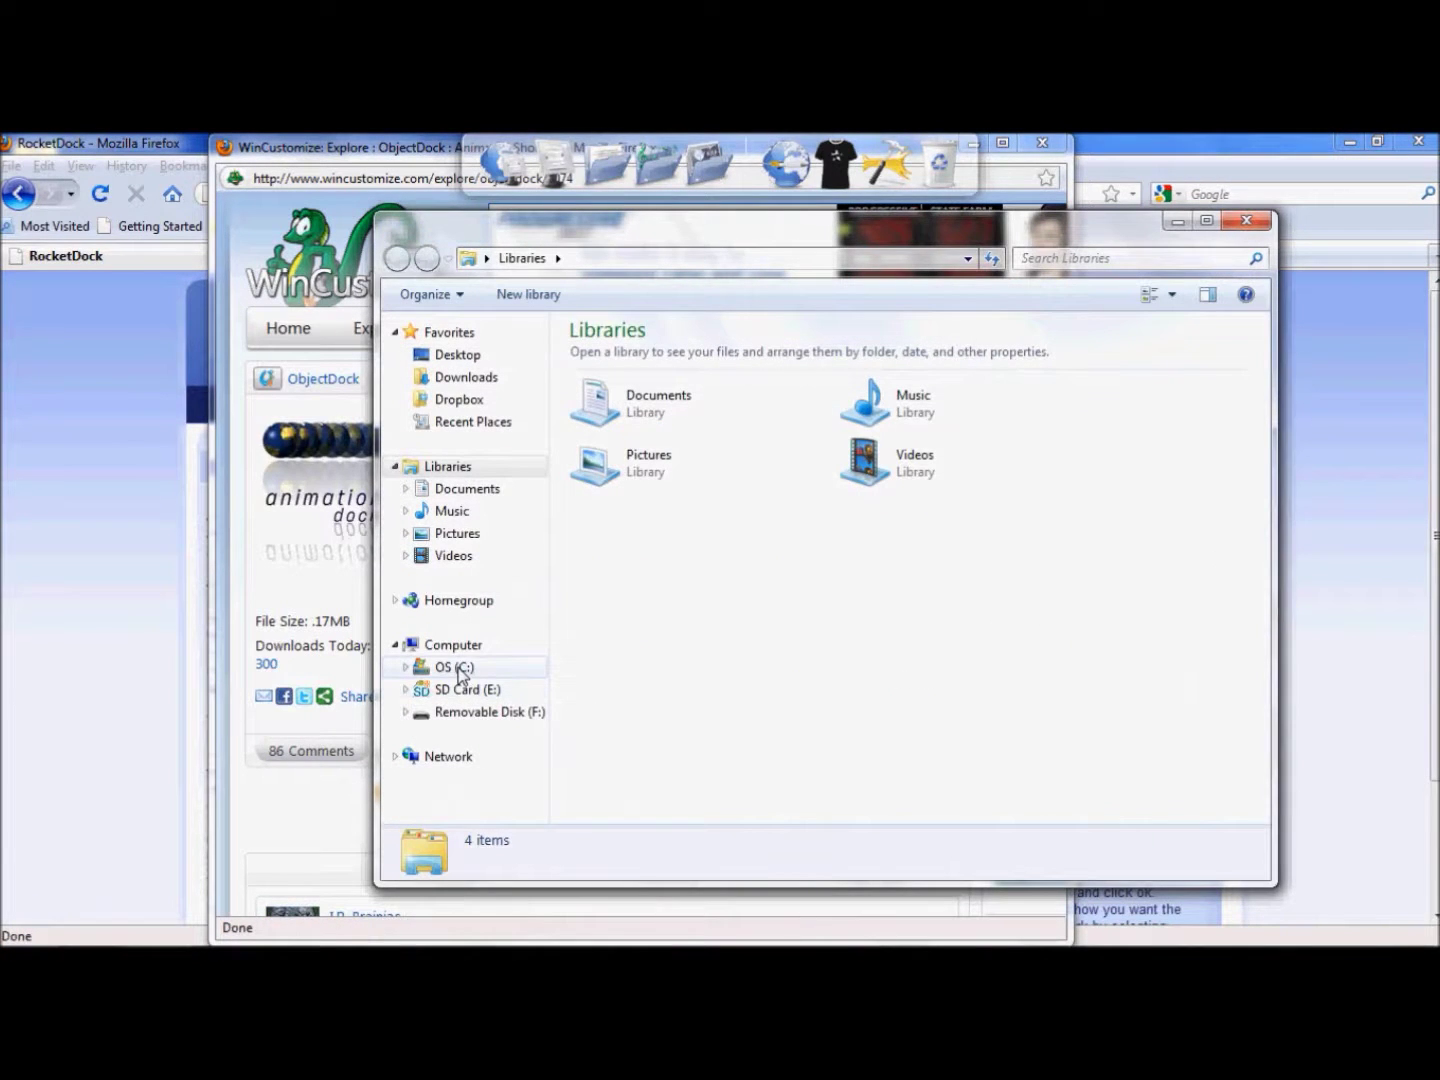
click(460, 671)
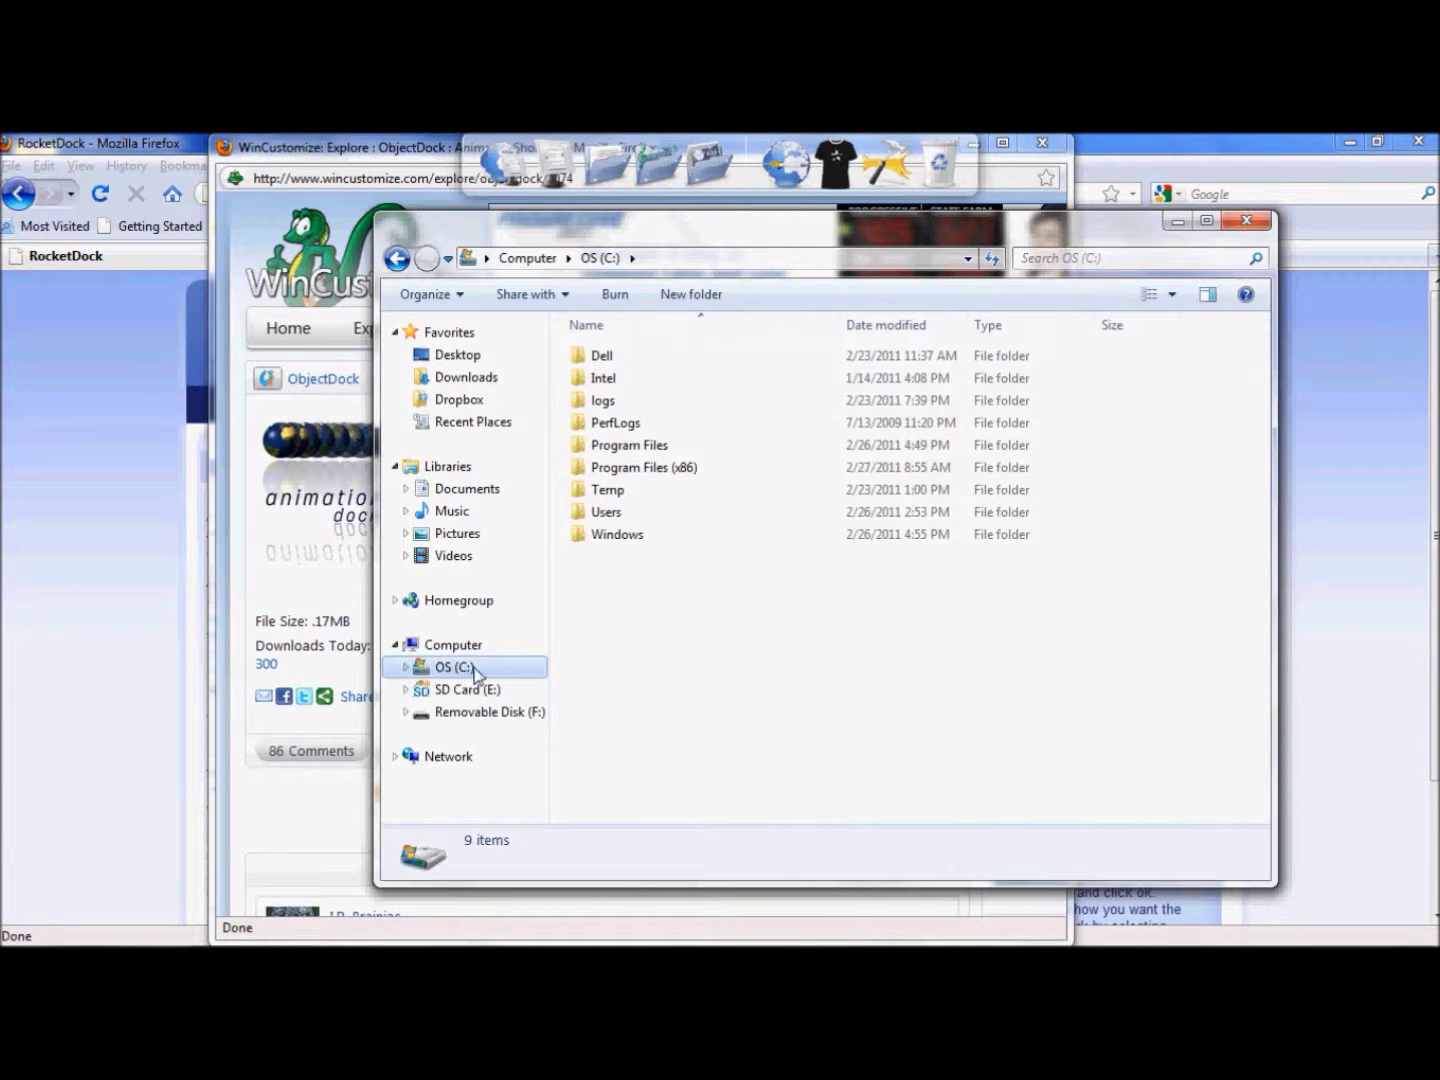
double_click(660, 468)
scroll(662, 414, down, 5)
click(680, 767)
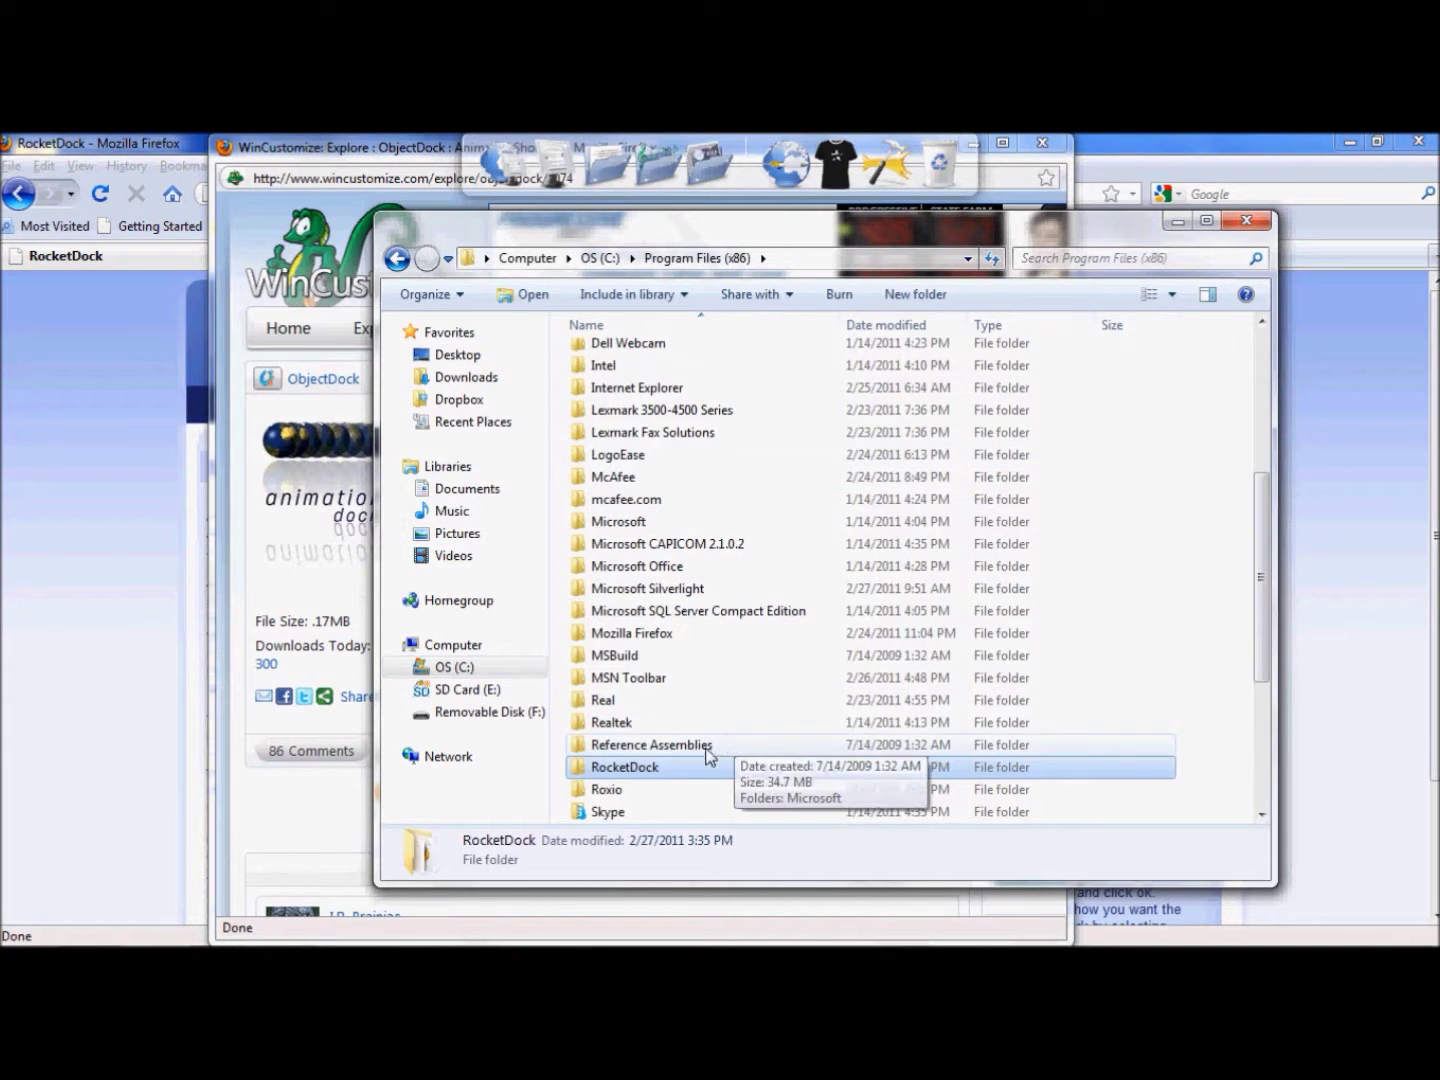
double_click(675, 772)
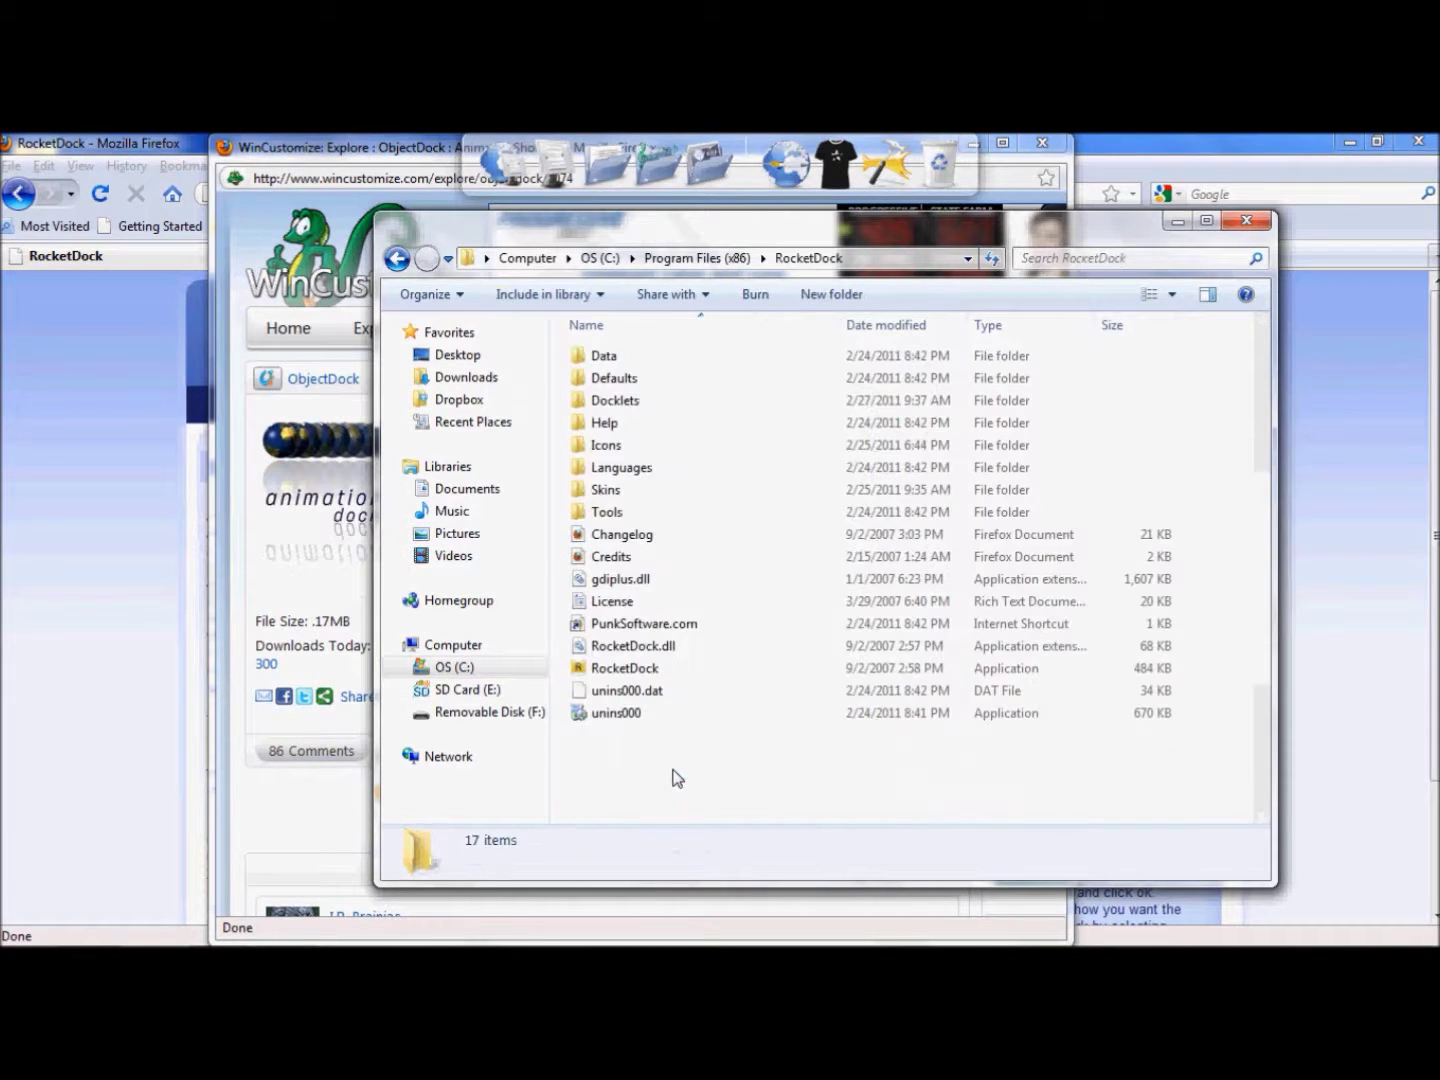
double_click(623, 406)
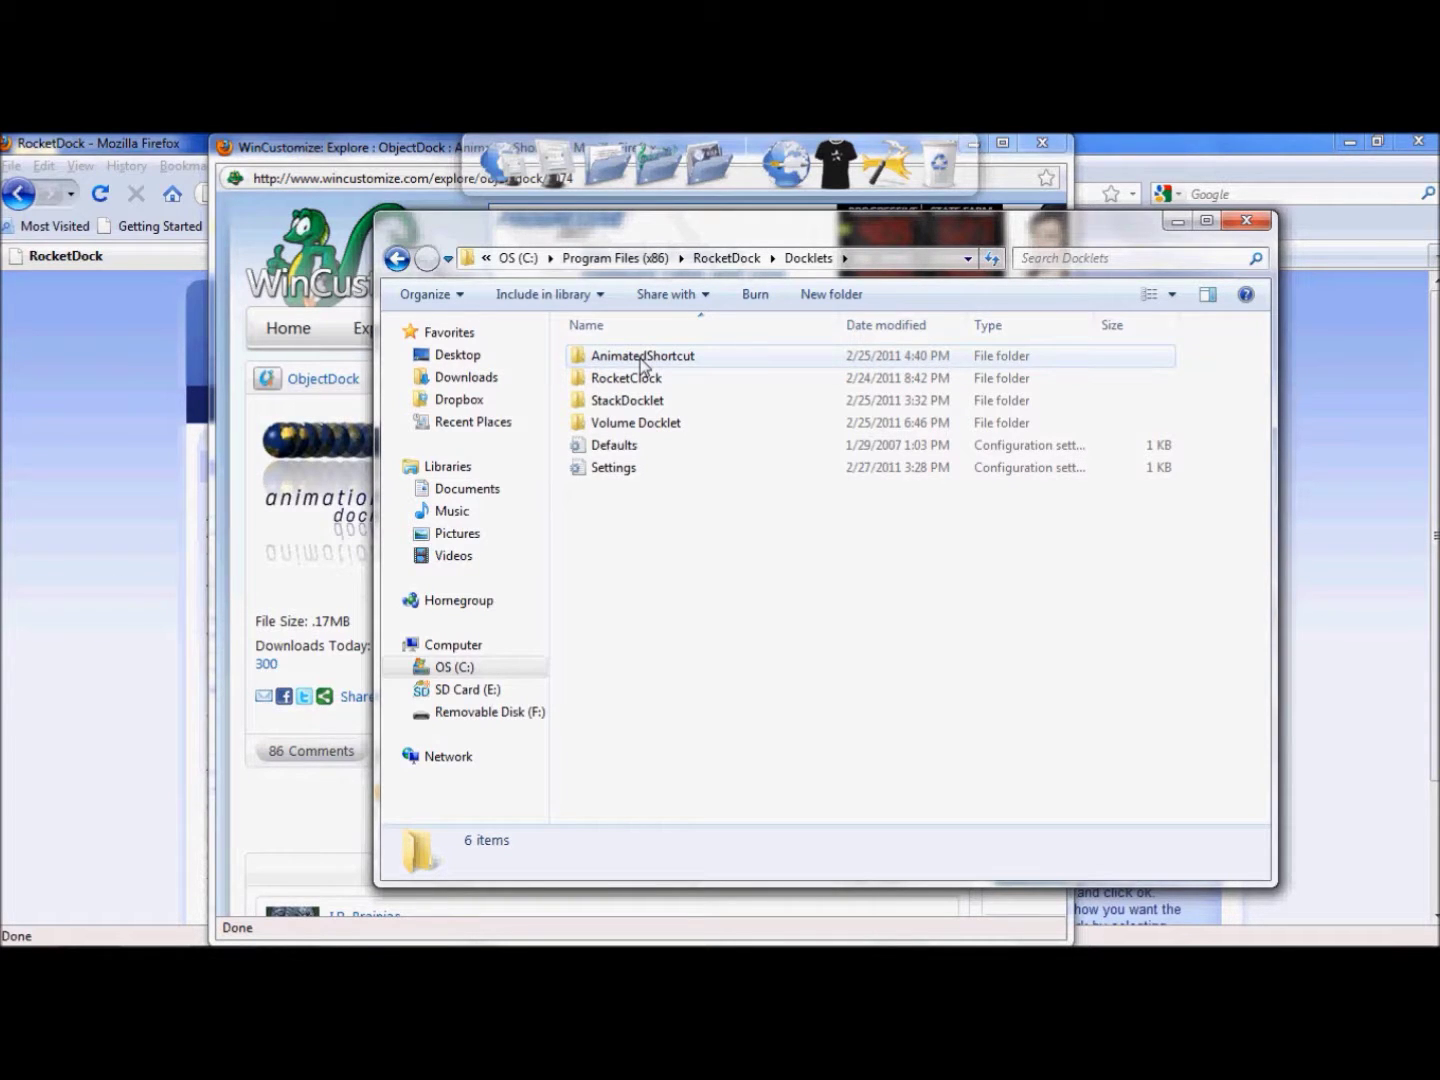
click(1246, 221)
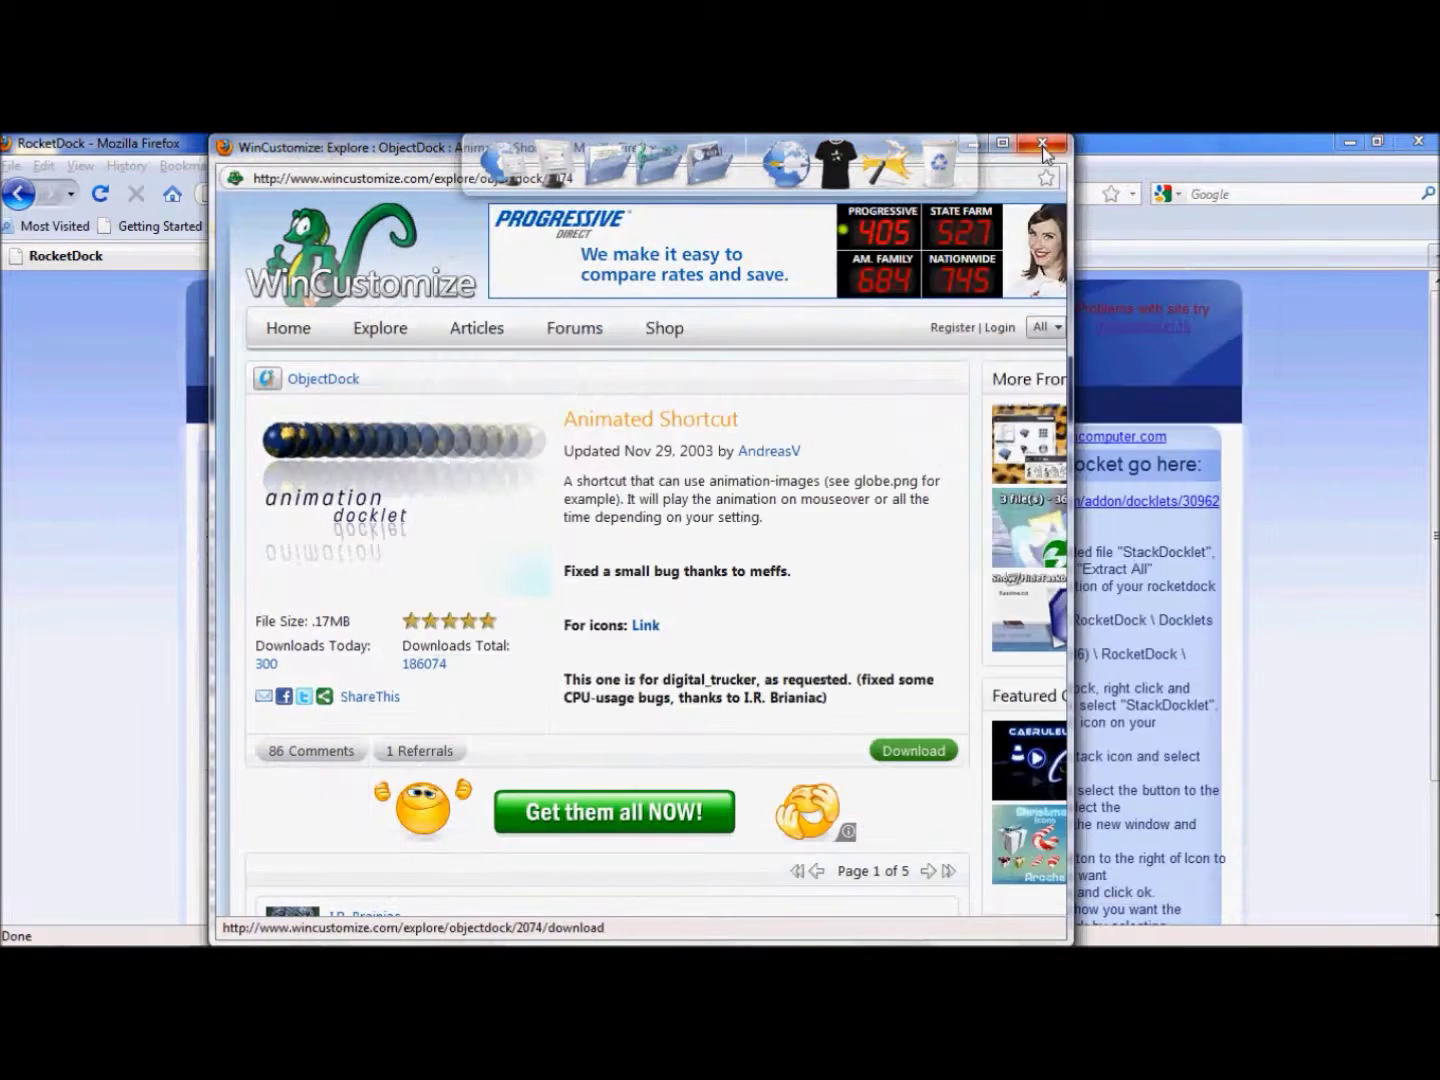
Step: Close both Firefox windows and add an Animated Shortcut item to the dock
click(1042, 147)
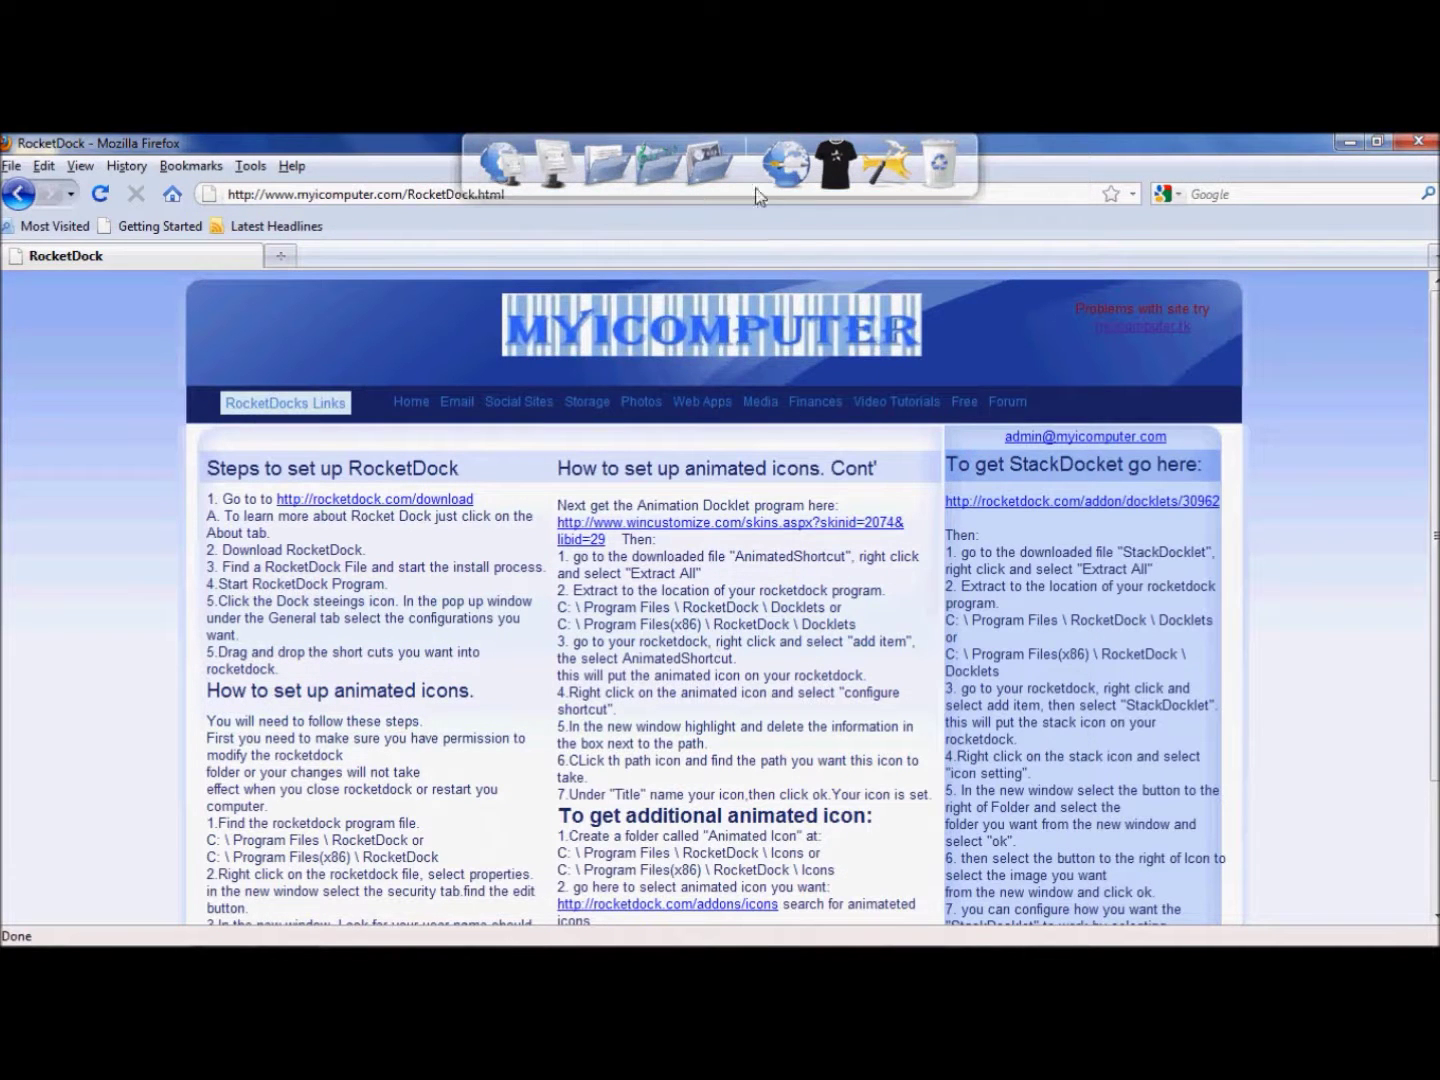
click(1417, 141)
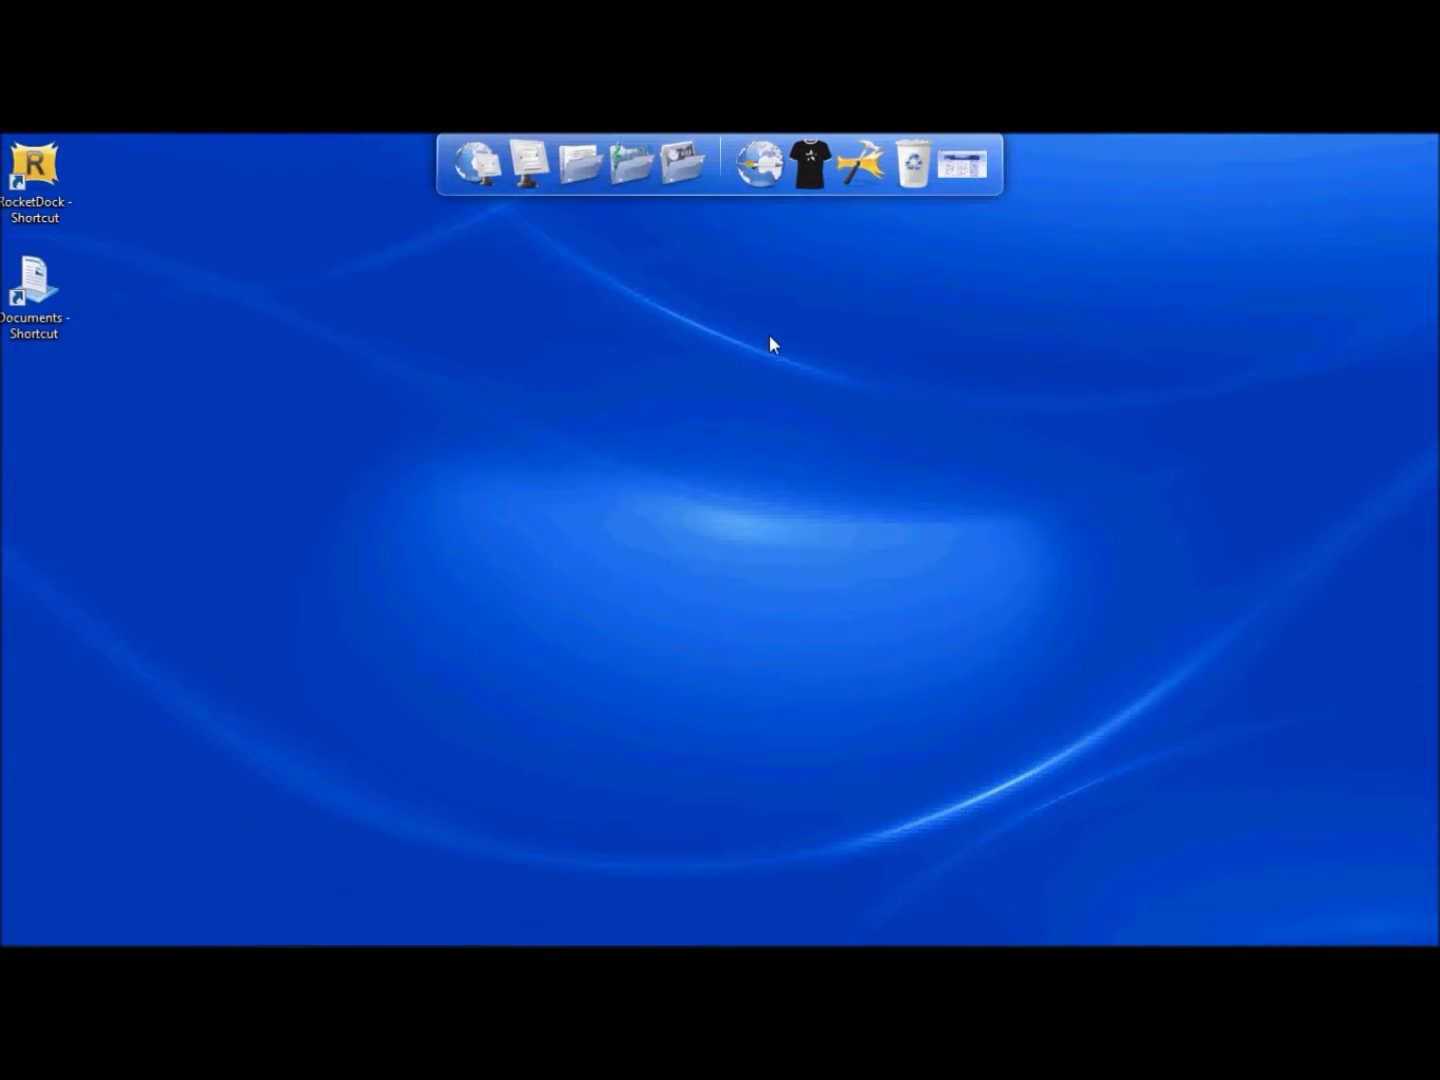
right_click(716, 149)
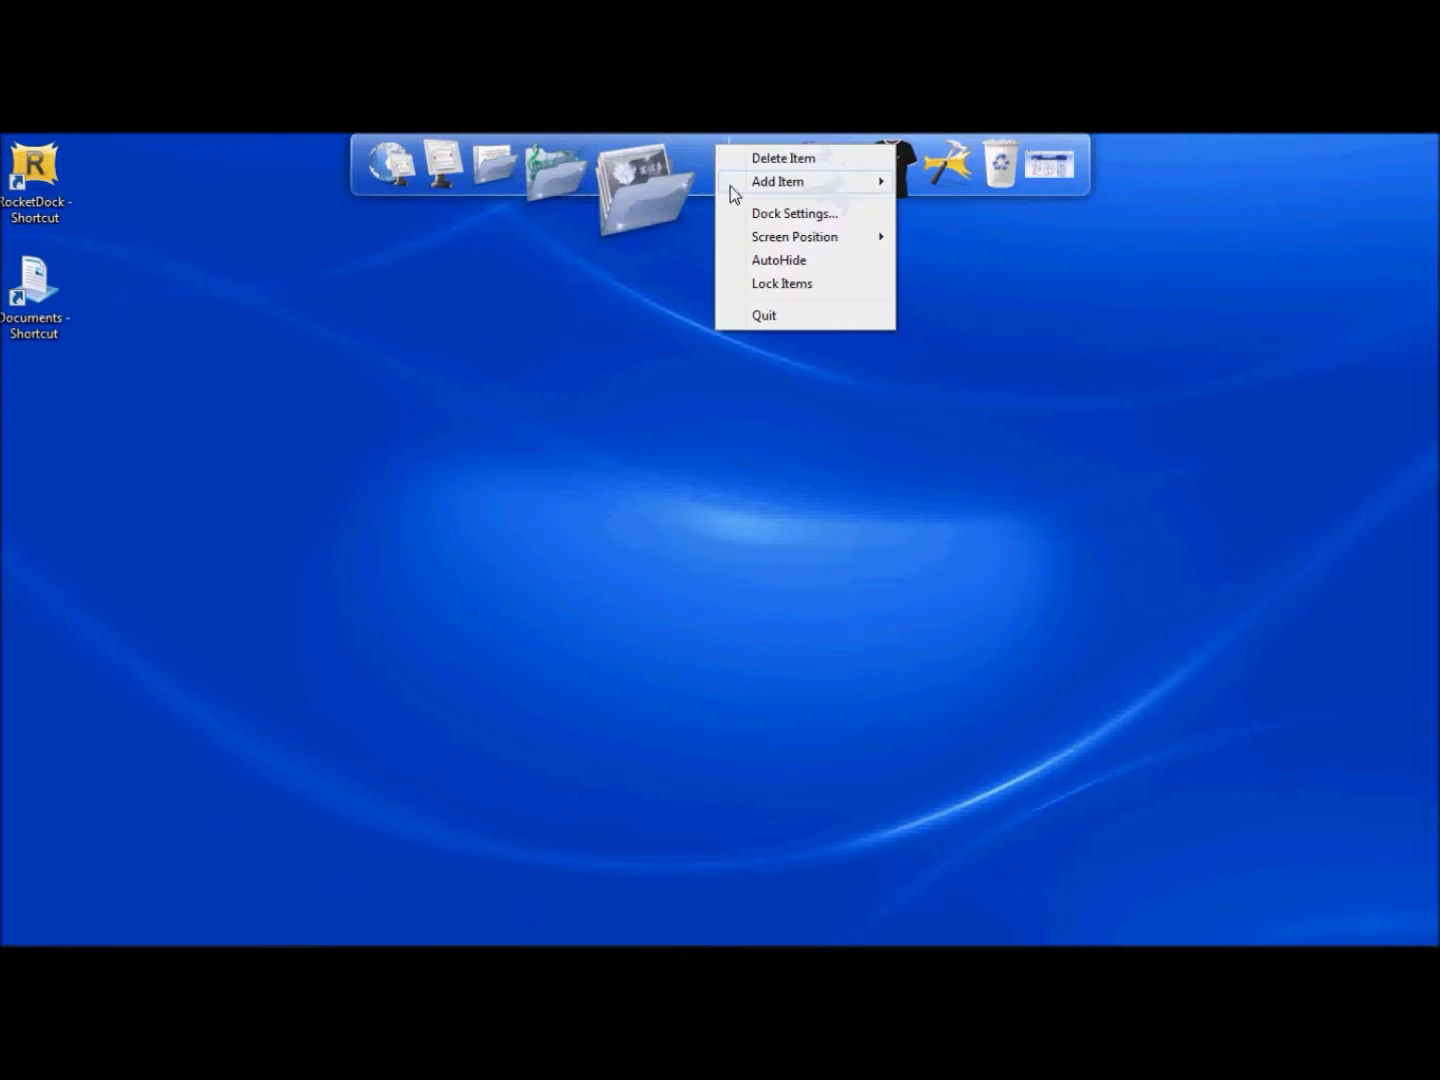
mouse_move(735, 188)
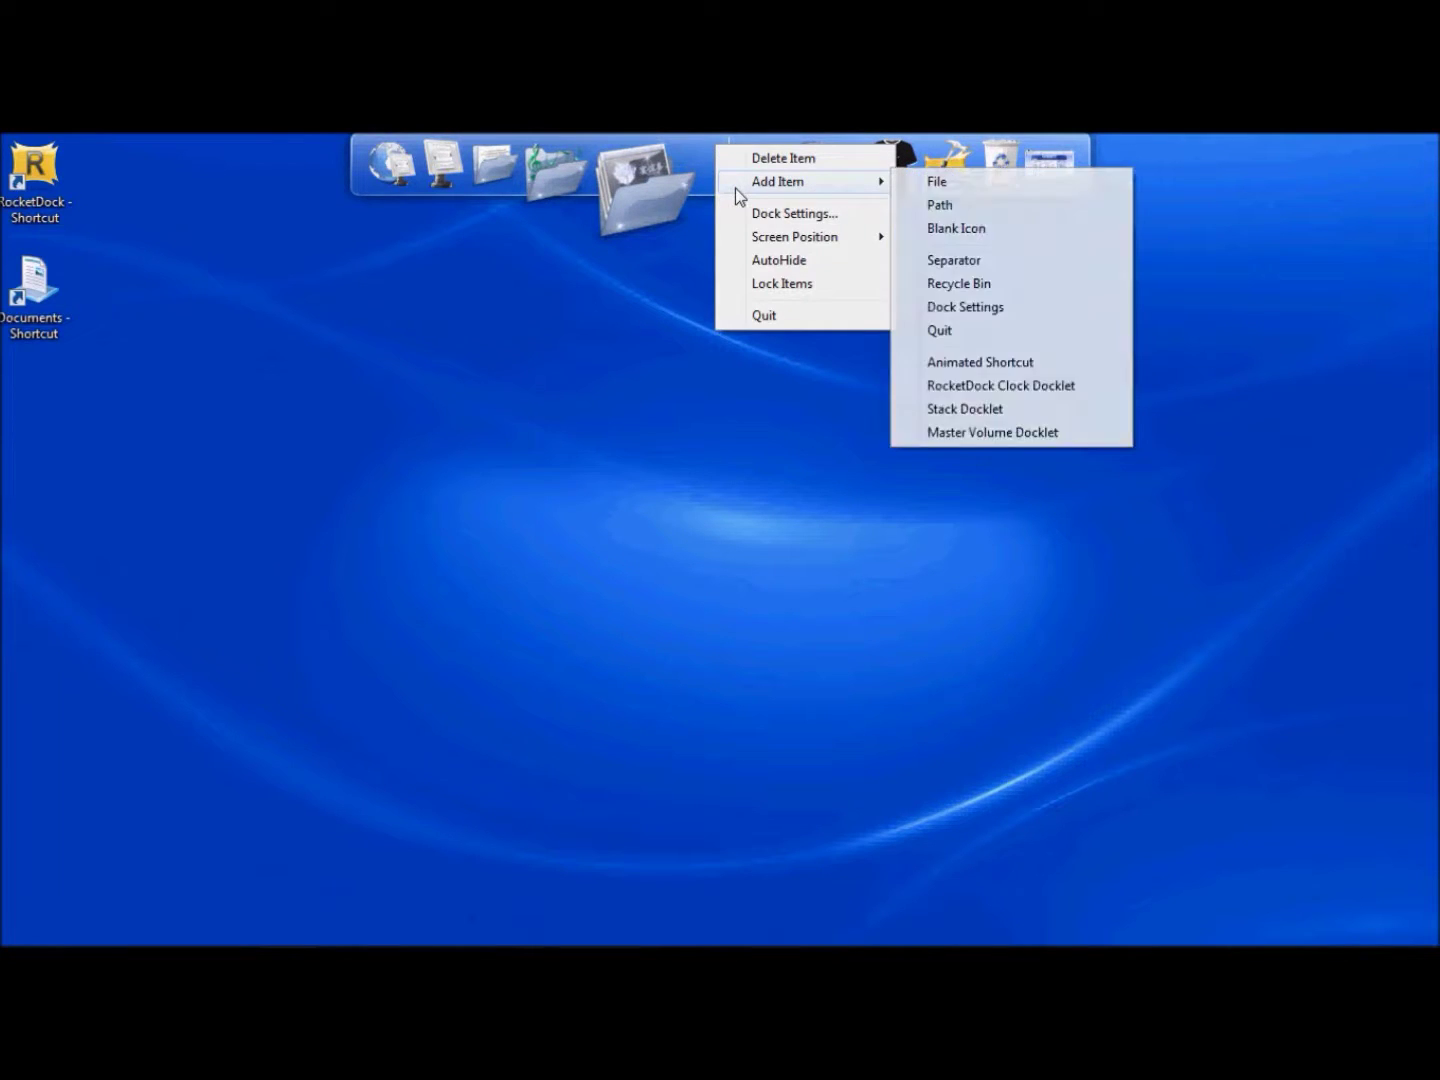
click(996, 364)
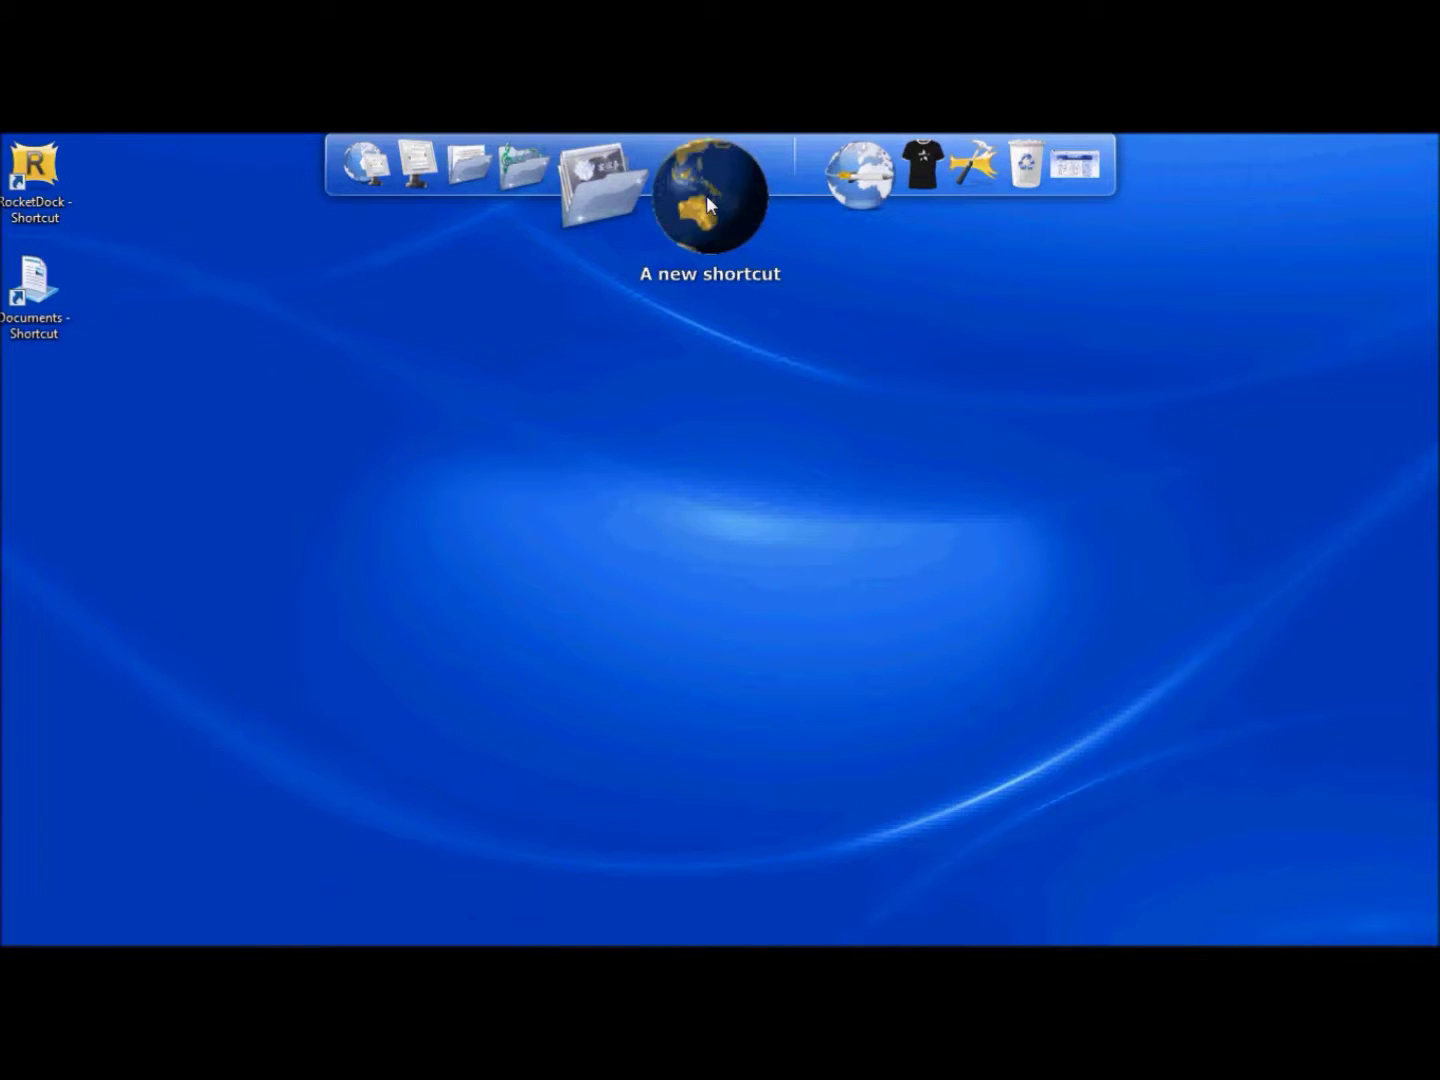
right_click(707, 200)
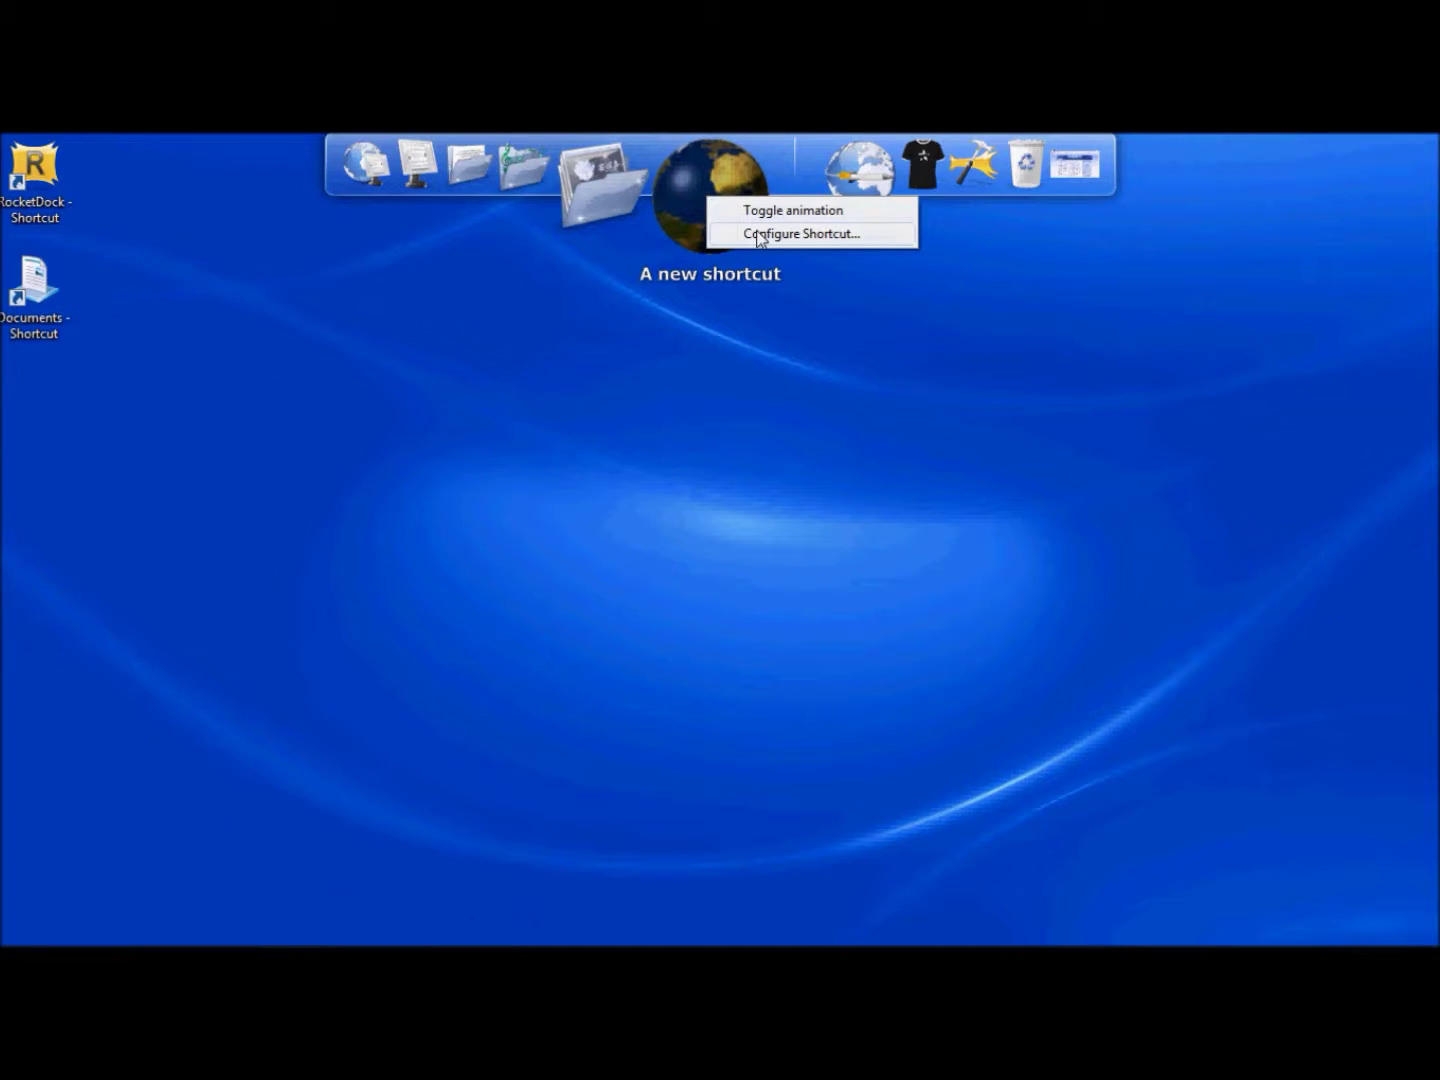
Step: Set the animated shortcut's Path to firefox.exe in Program Files (x86)\Mozilla Firefox
click(760, 235)
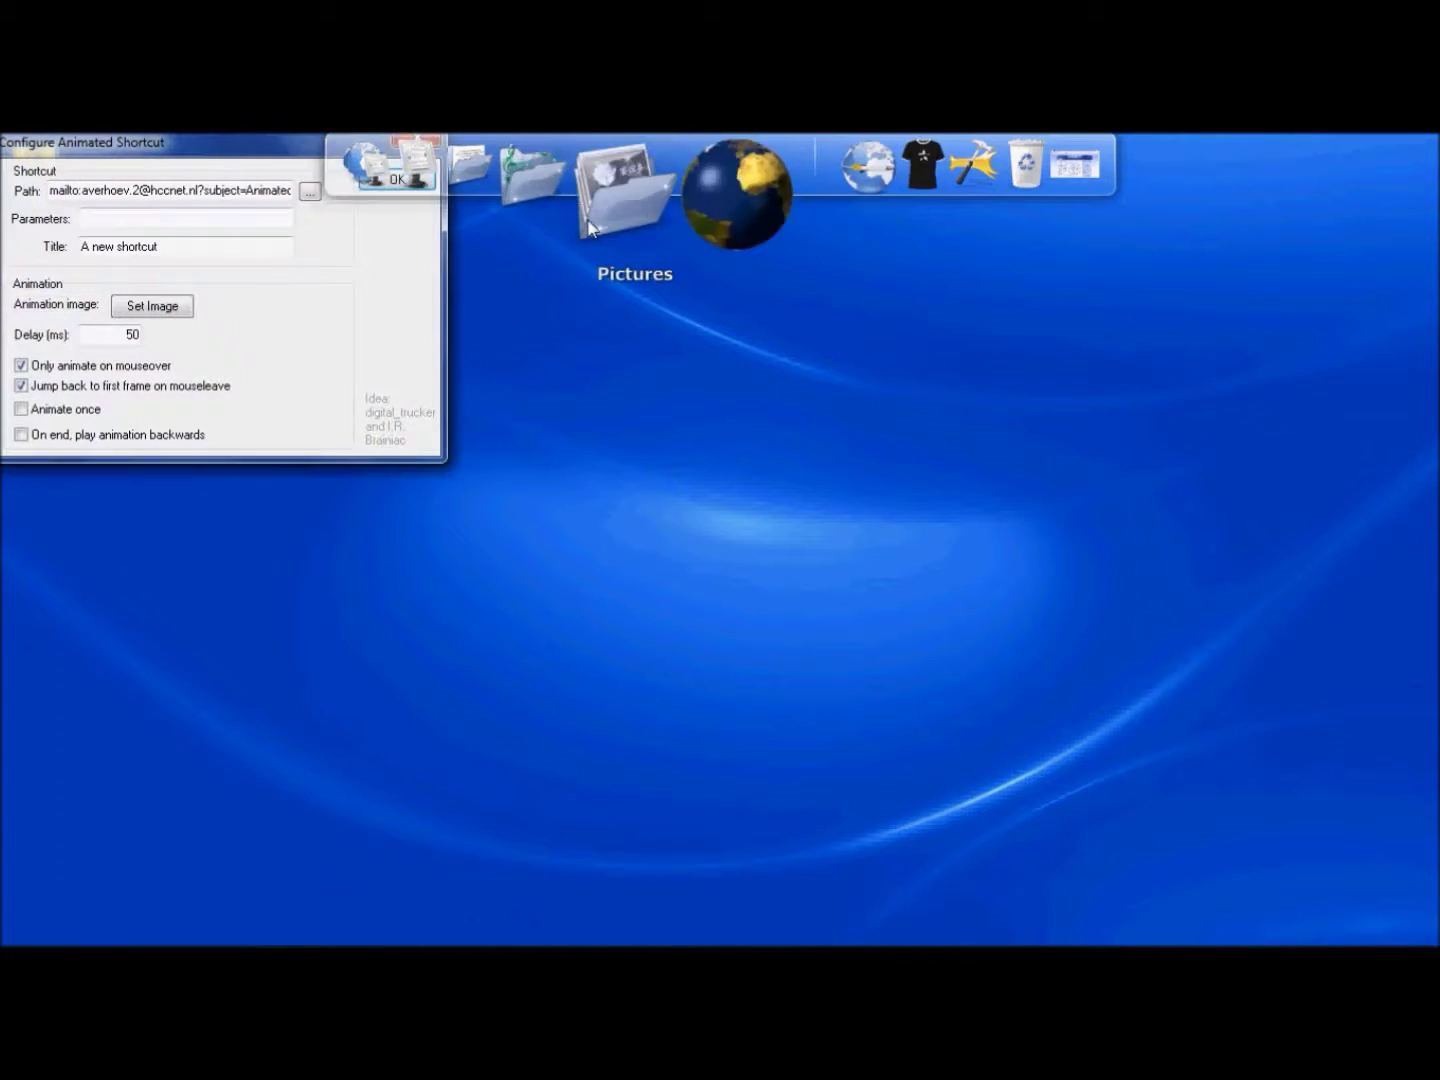
drag(52, 195, 305, 194)
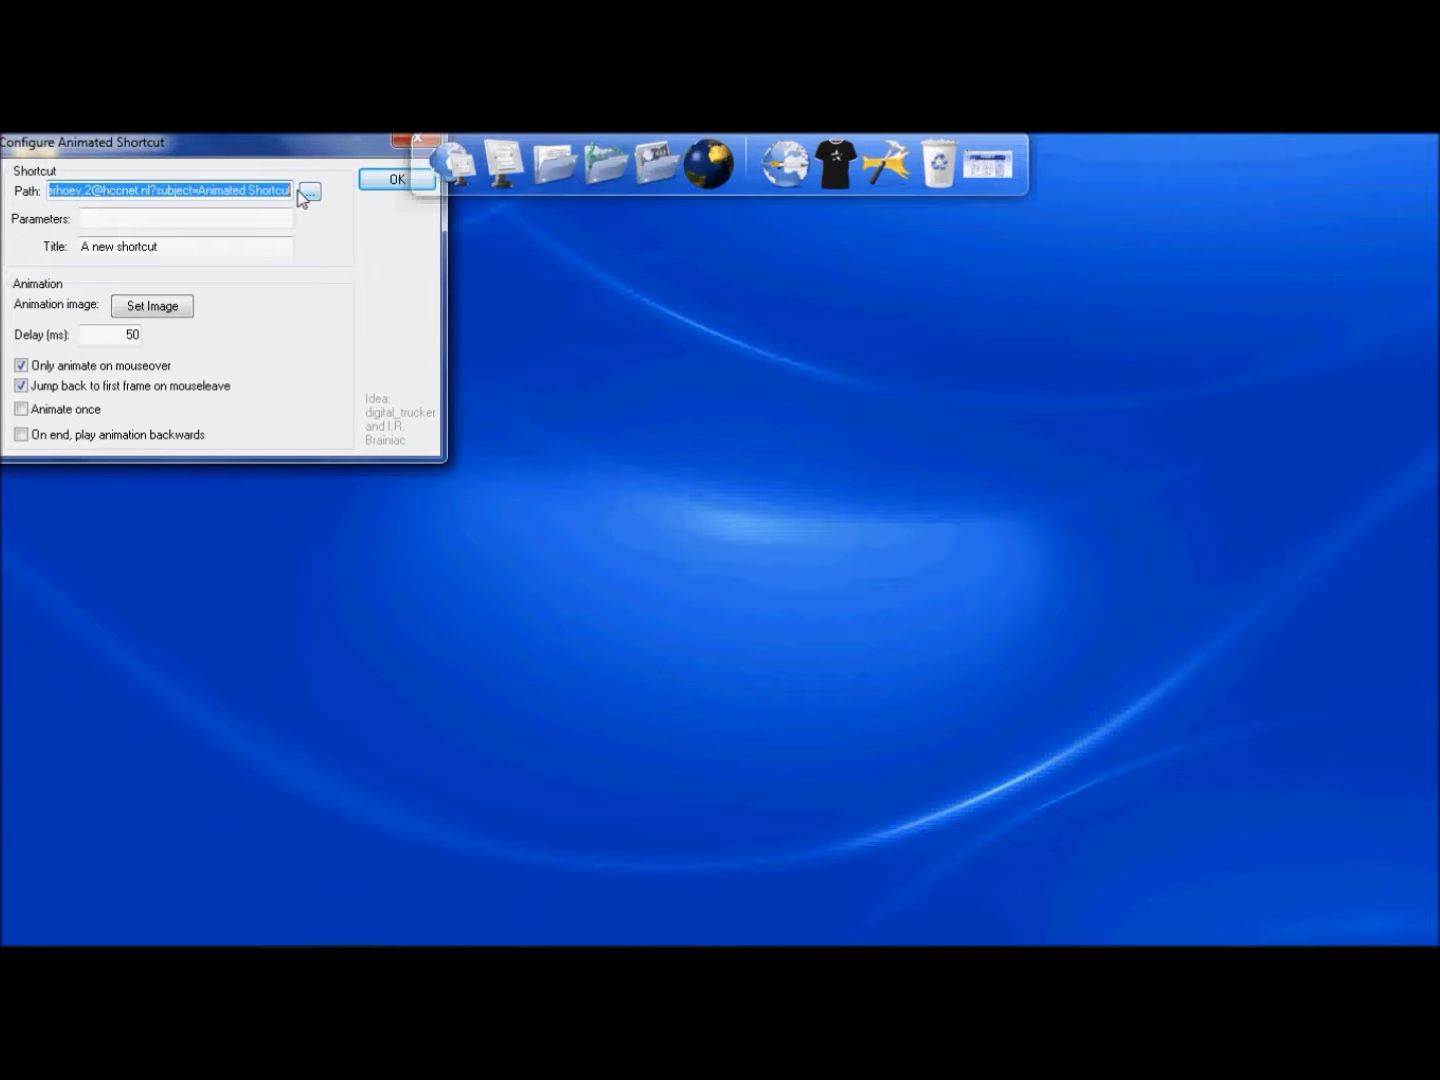
key(Delete)
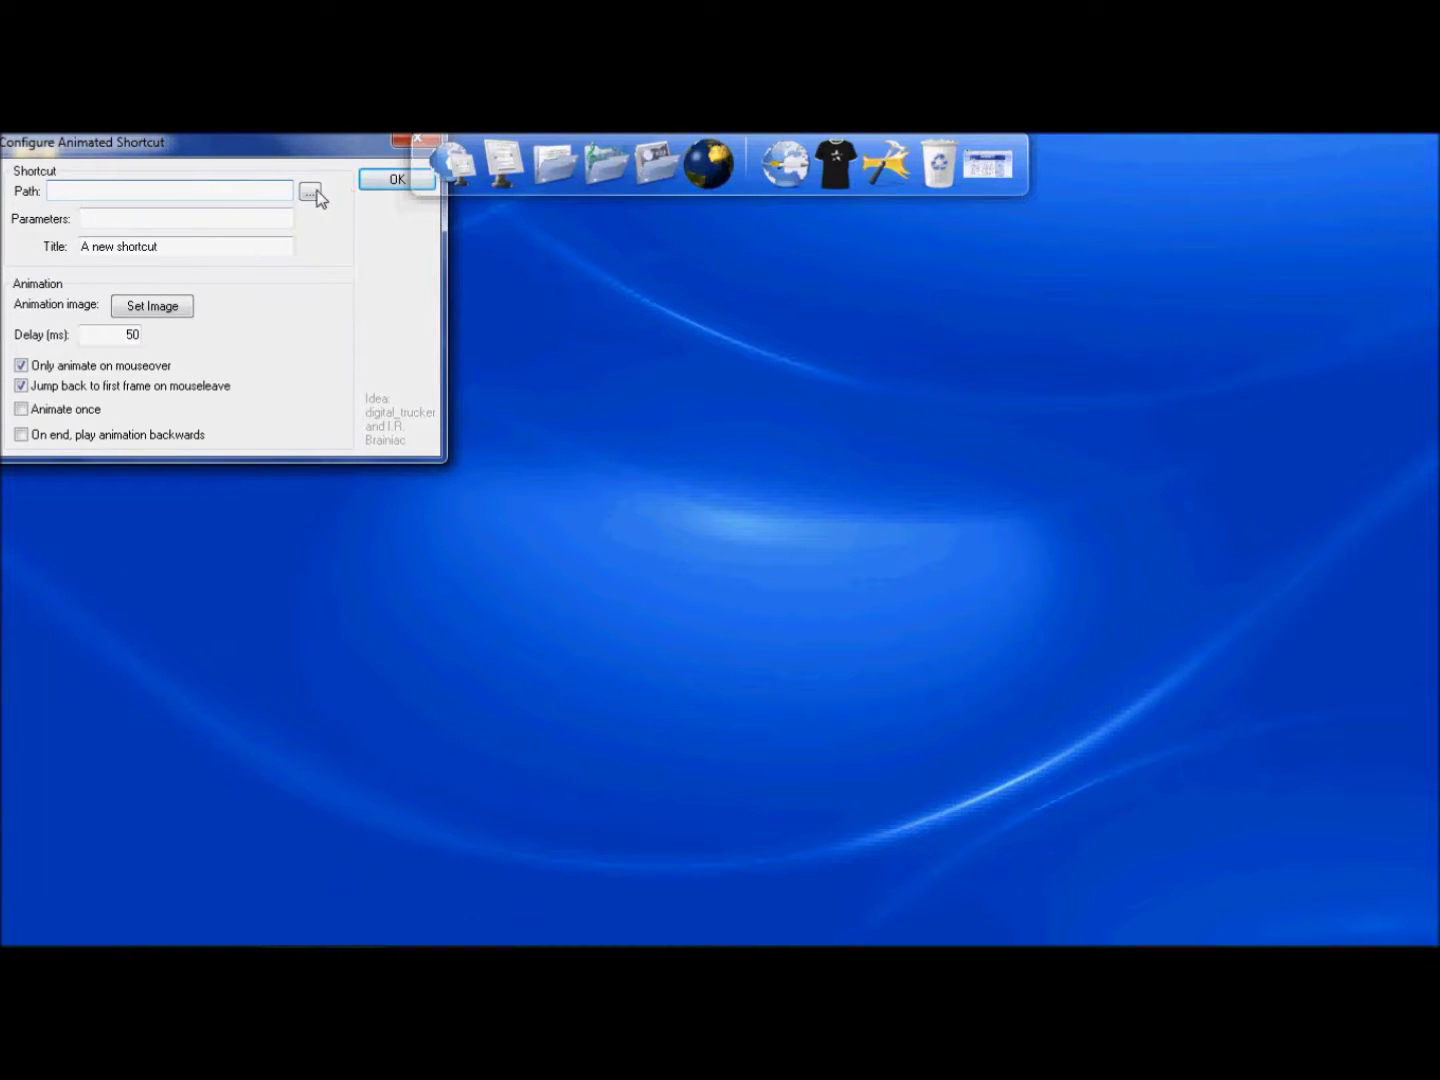
click(312, 193)
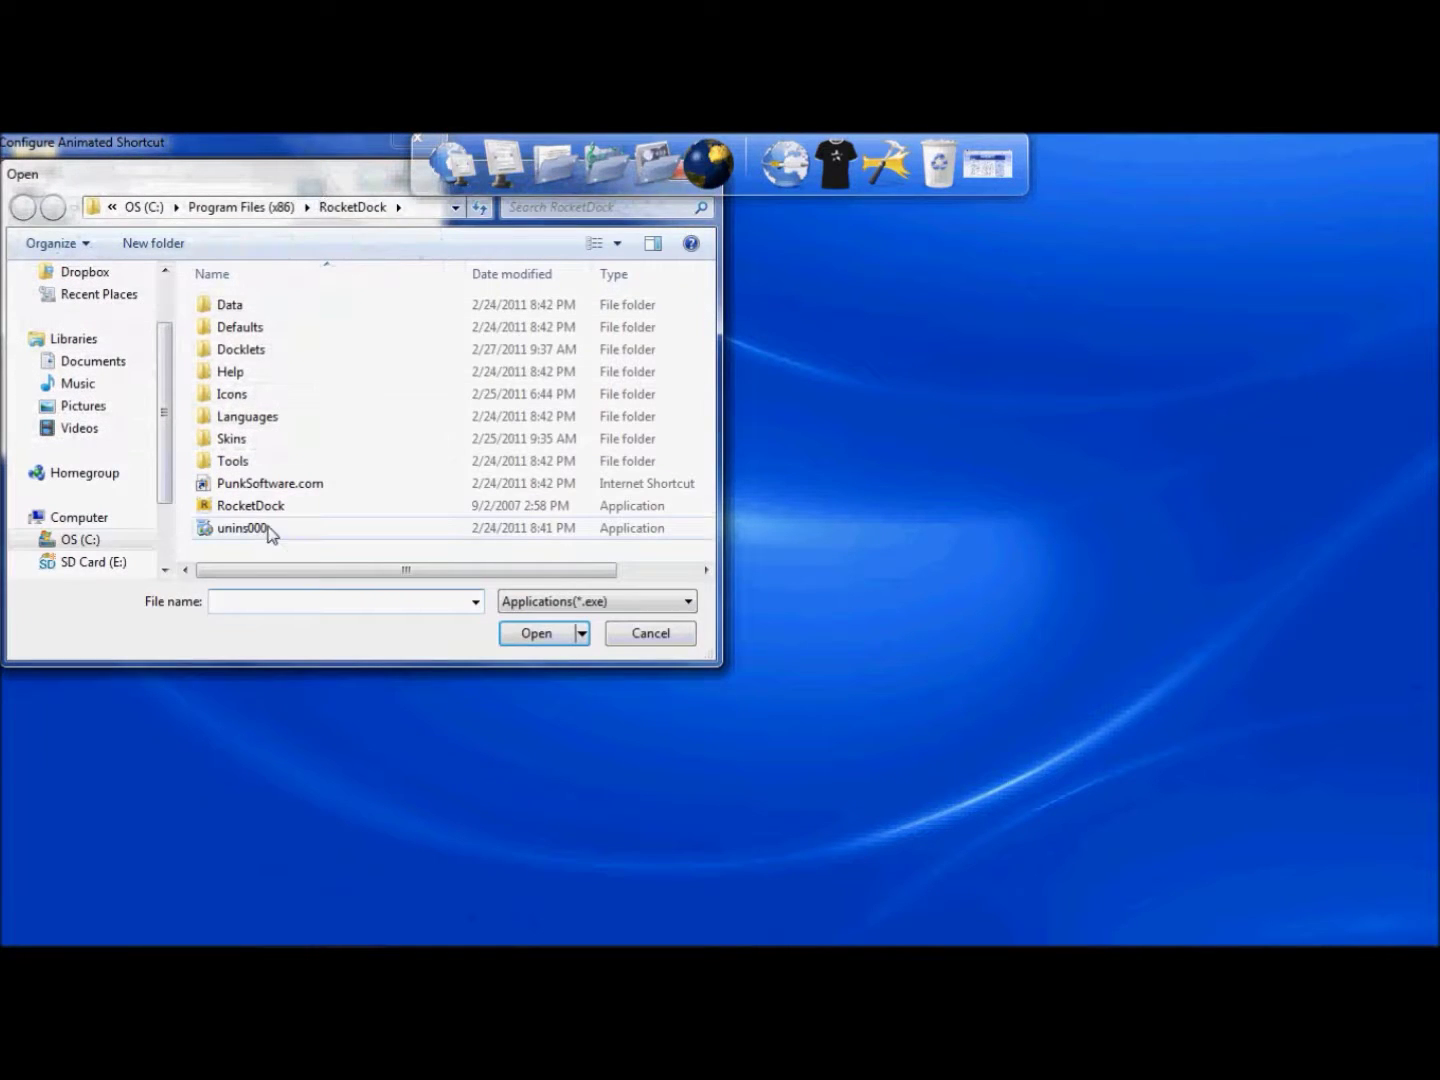
click(103, 544)
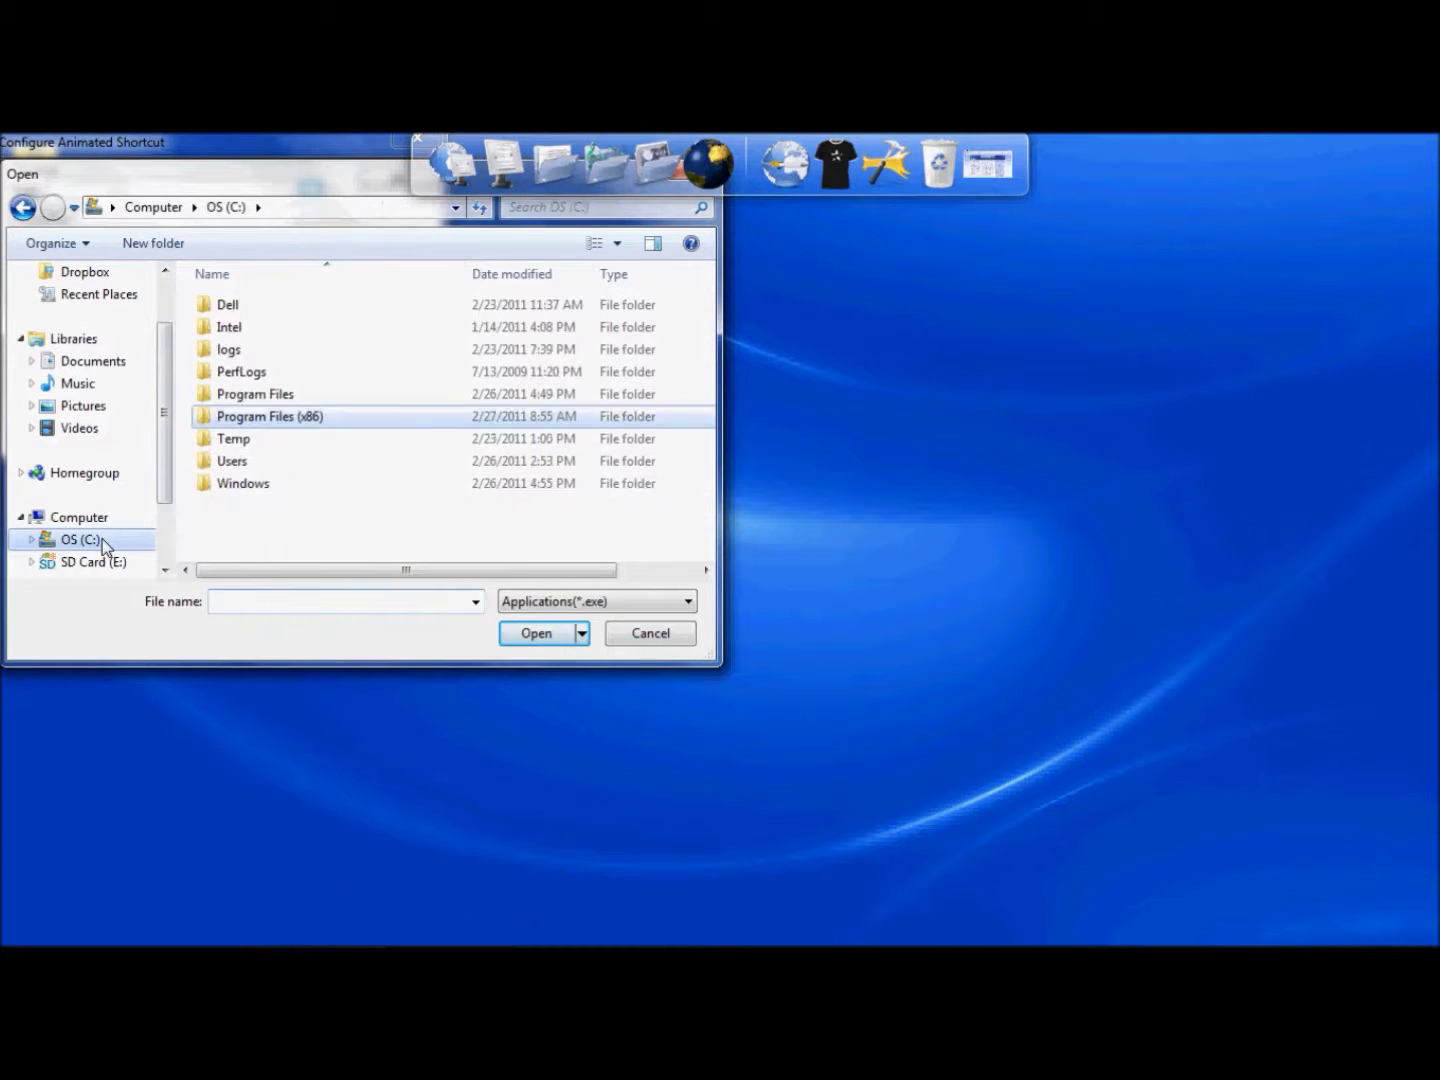
double_click(270, 428)
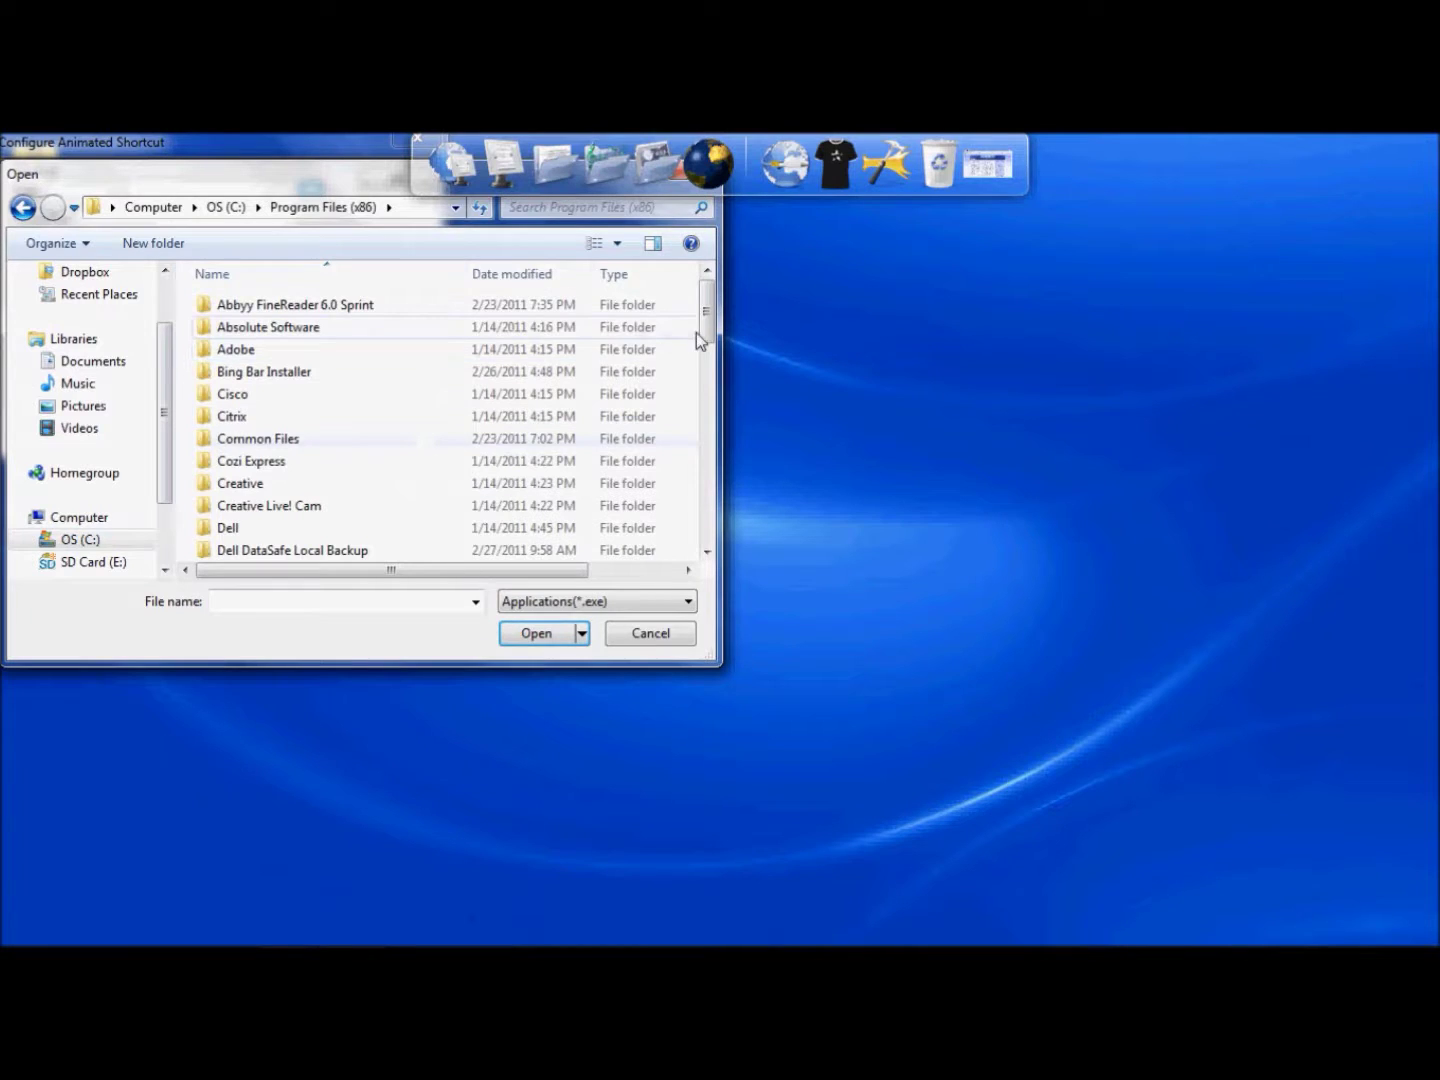
drag(700, 334, 707, 455)
double_click(301, 430)
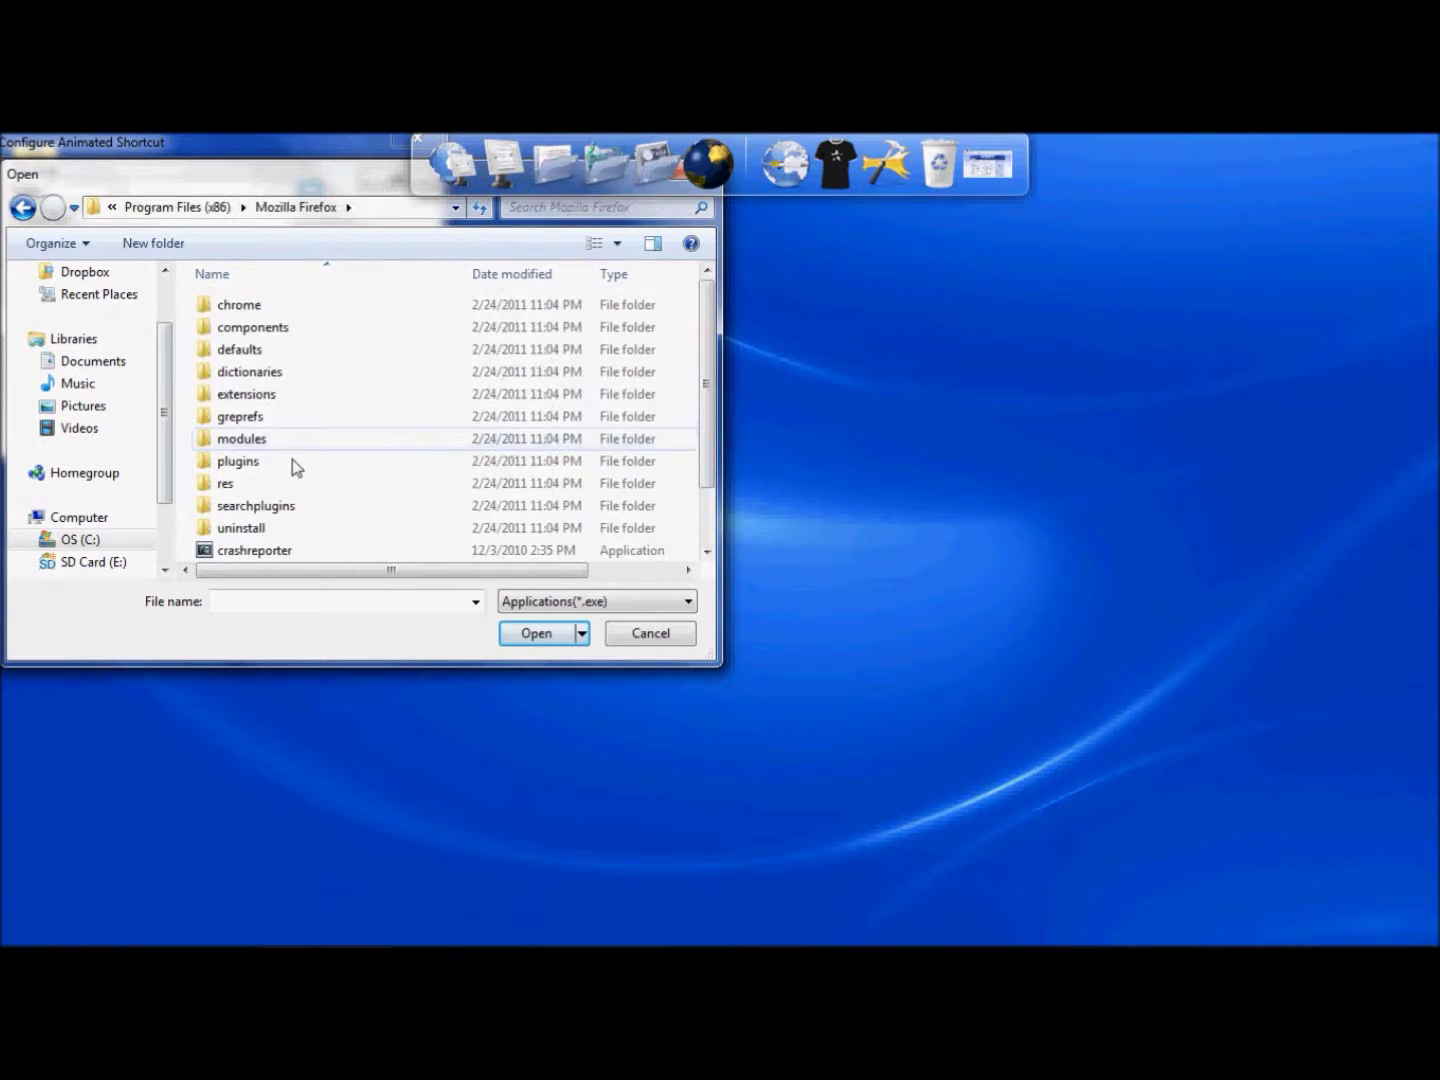
scroll(370, 465, down, 1)
click(256, 506)
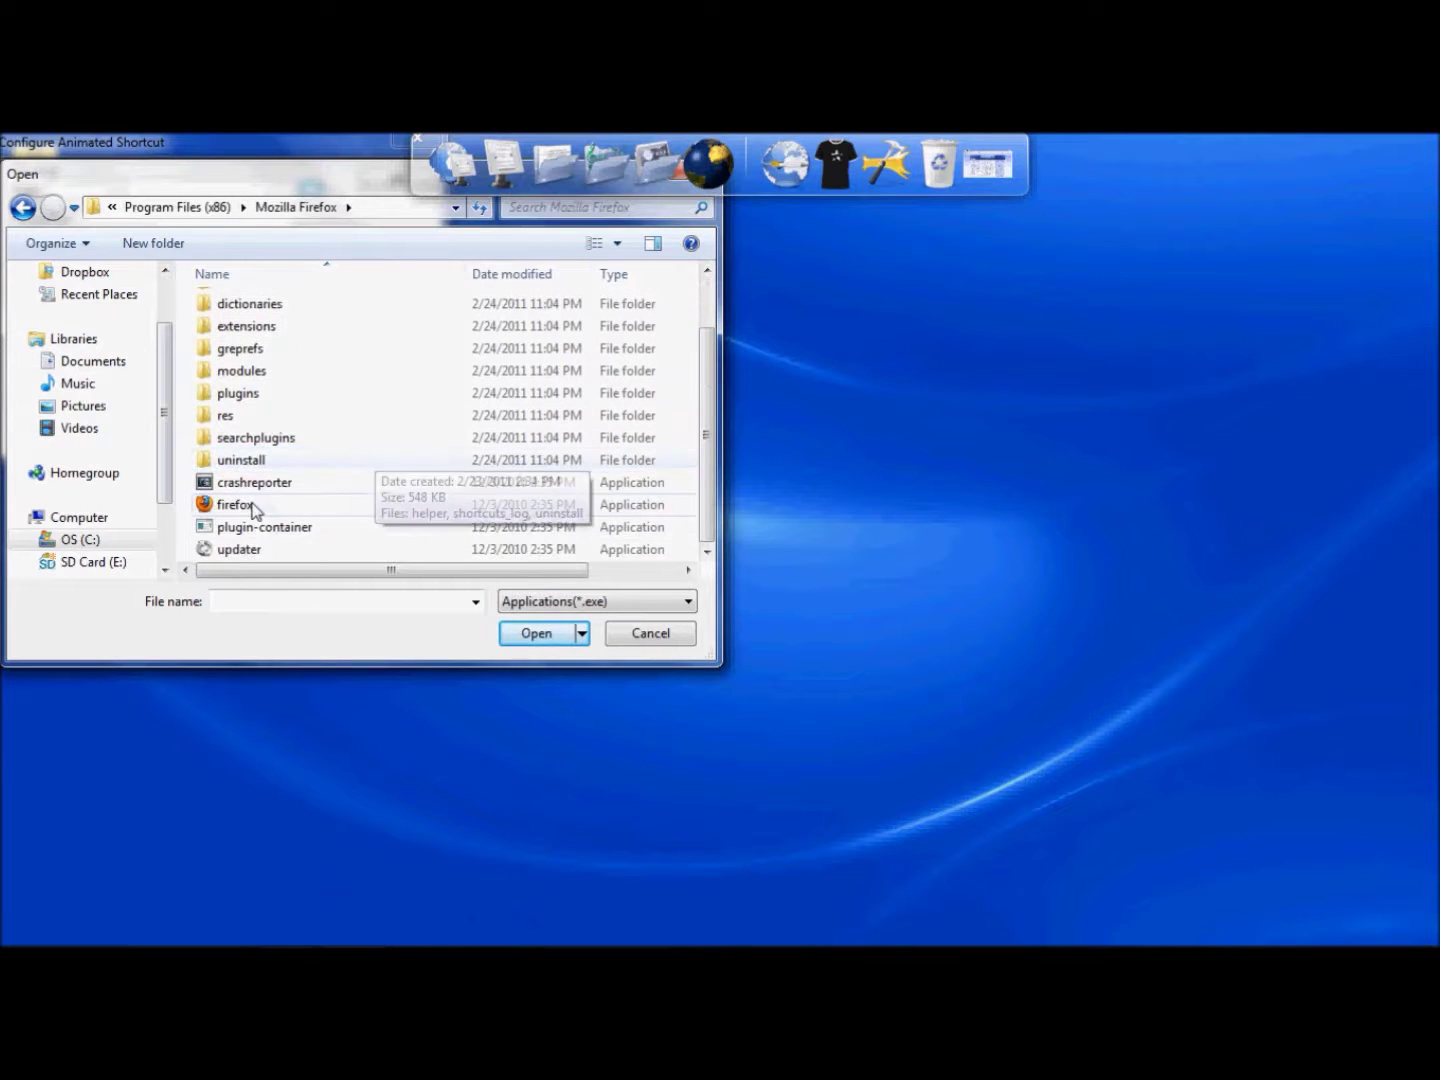
click(536, 633)
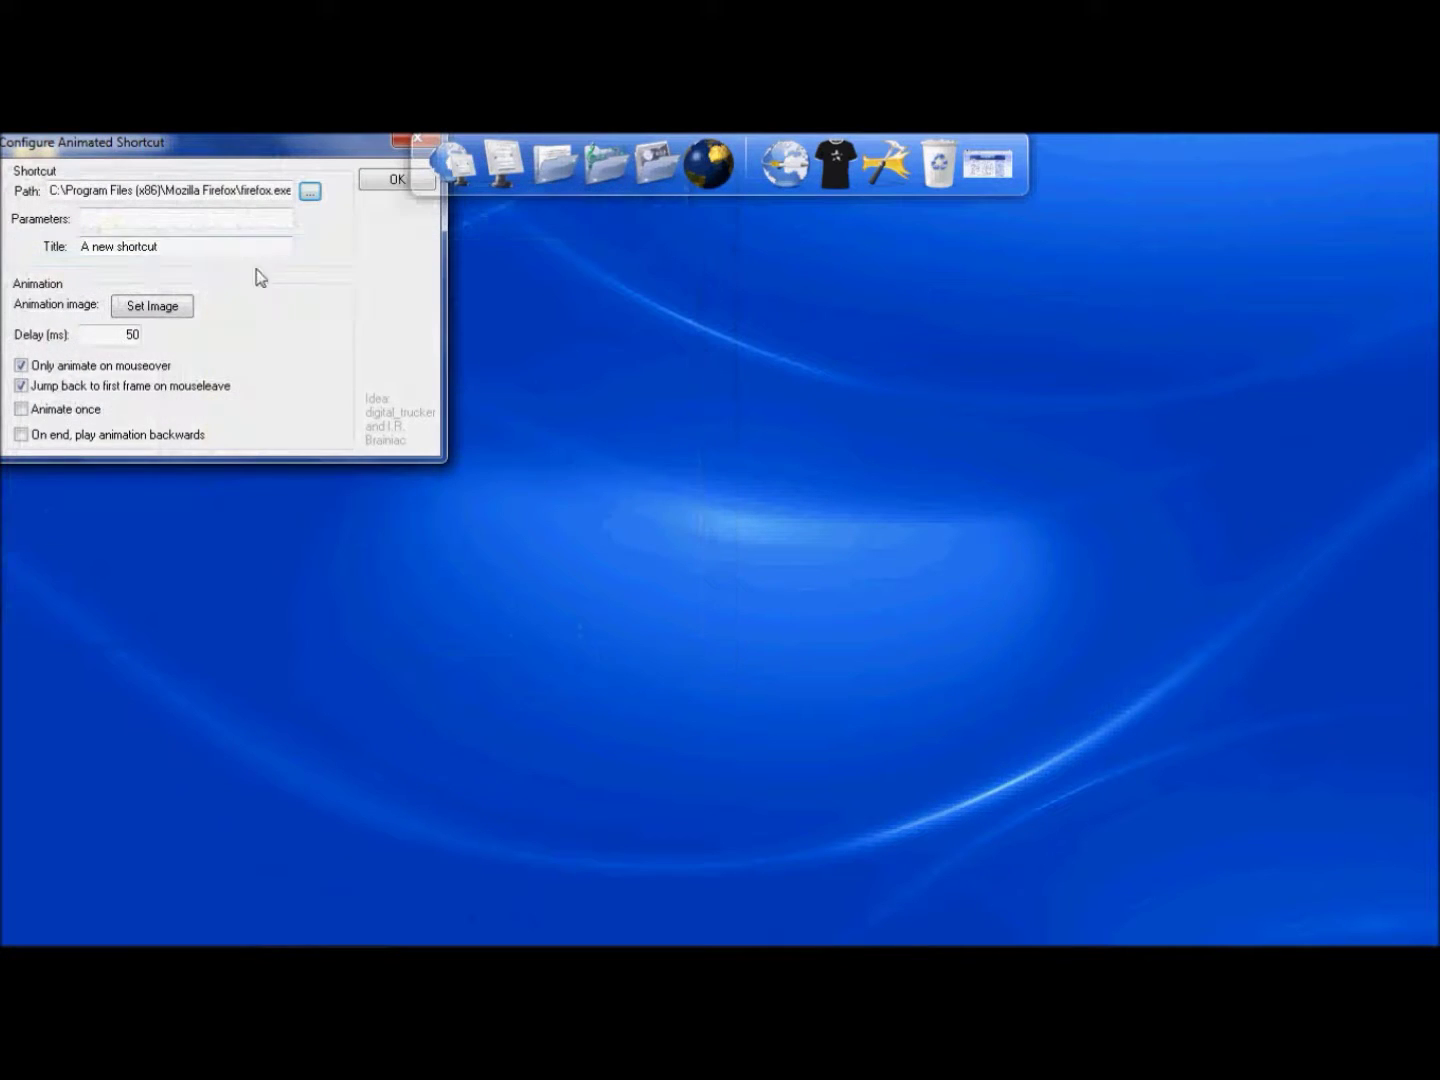
Step: Title the shortcut FireFox and save its settings
drag(187, 249, 10, 249)
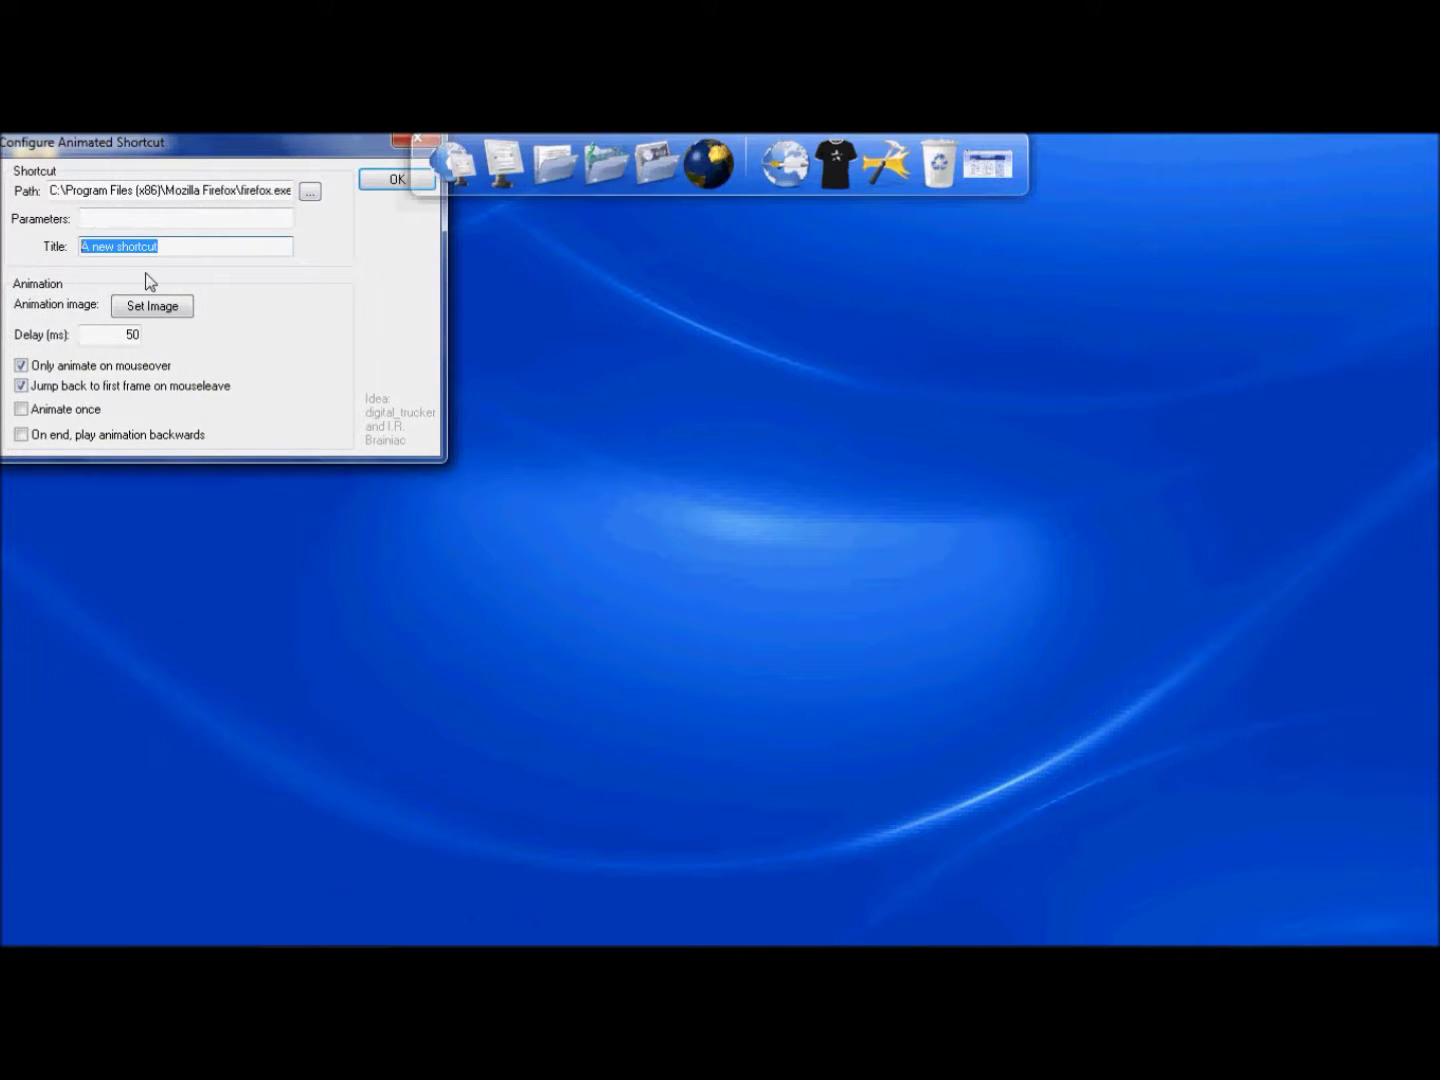
text(FireFox)
click(378, 179)
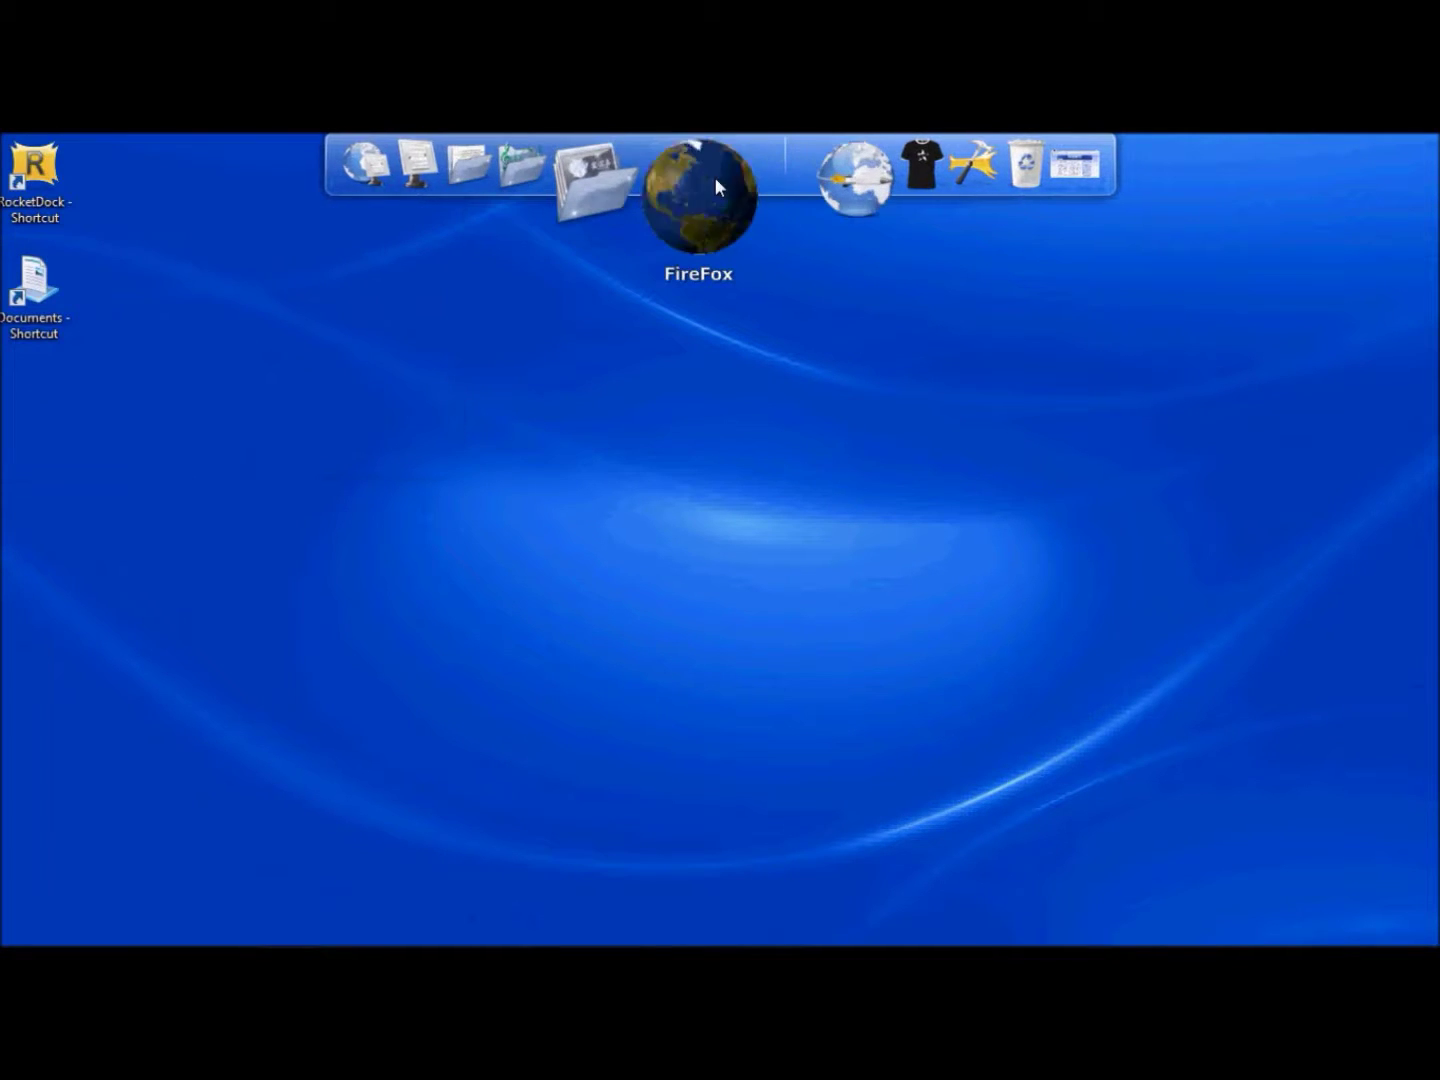
Step: Launch Firefox from the new FireFox dock icon, then open a Windows Explorer window
click(716, 183)
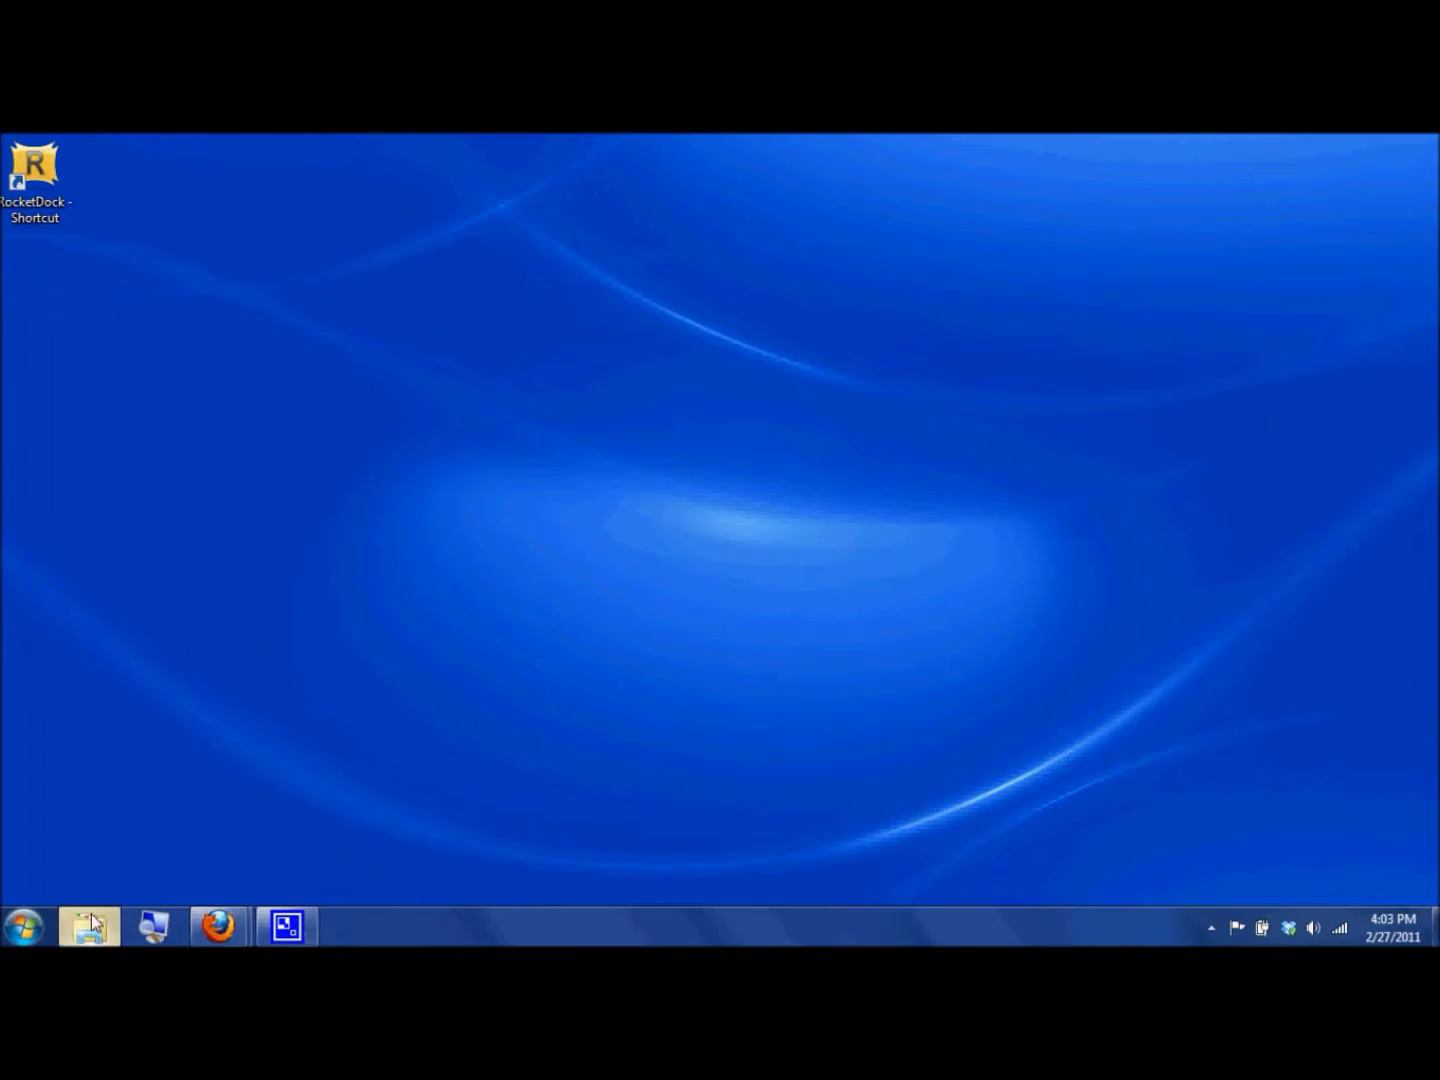
click(90, 926)
Step: Browse to C:\Program Files (x86)\RocketDock\Icons and select the Animated Icons folder
click(467, 670)
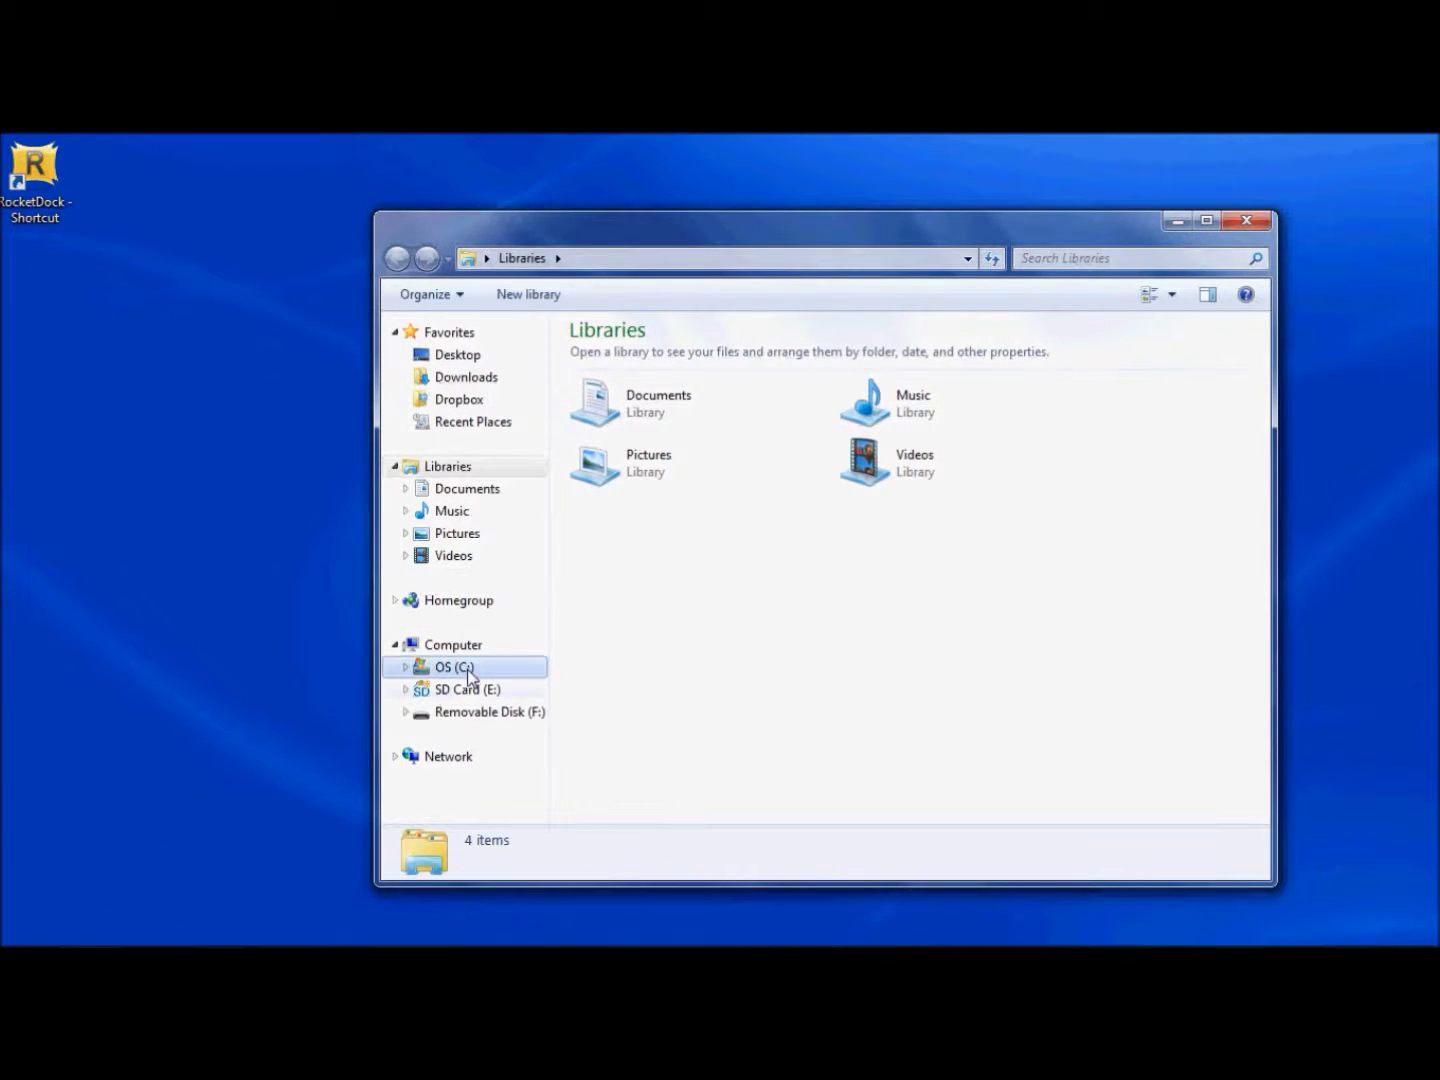
double_click(673, 474)
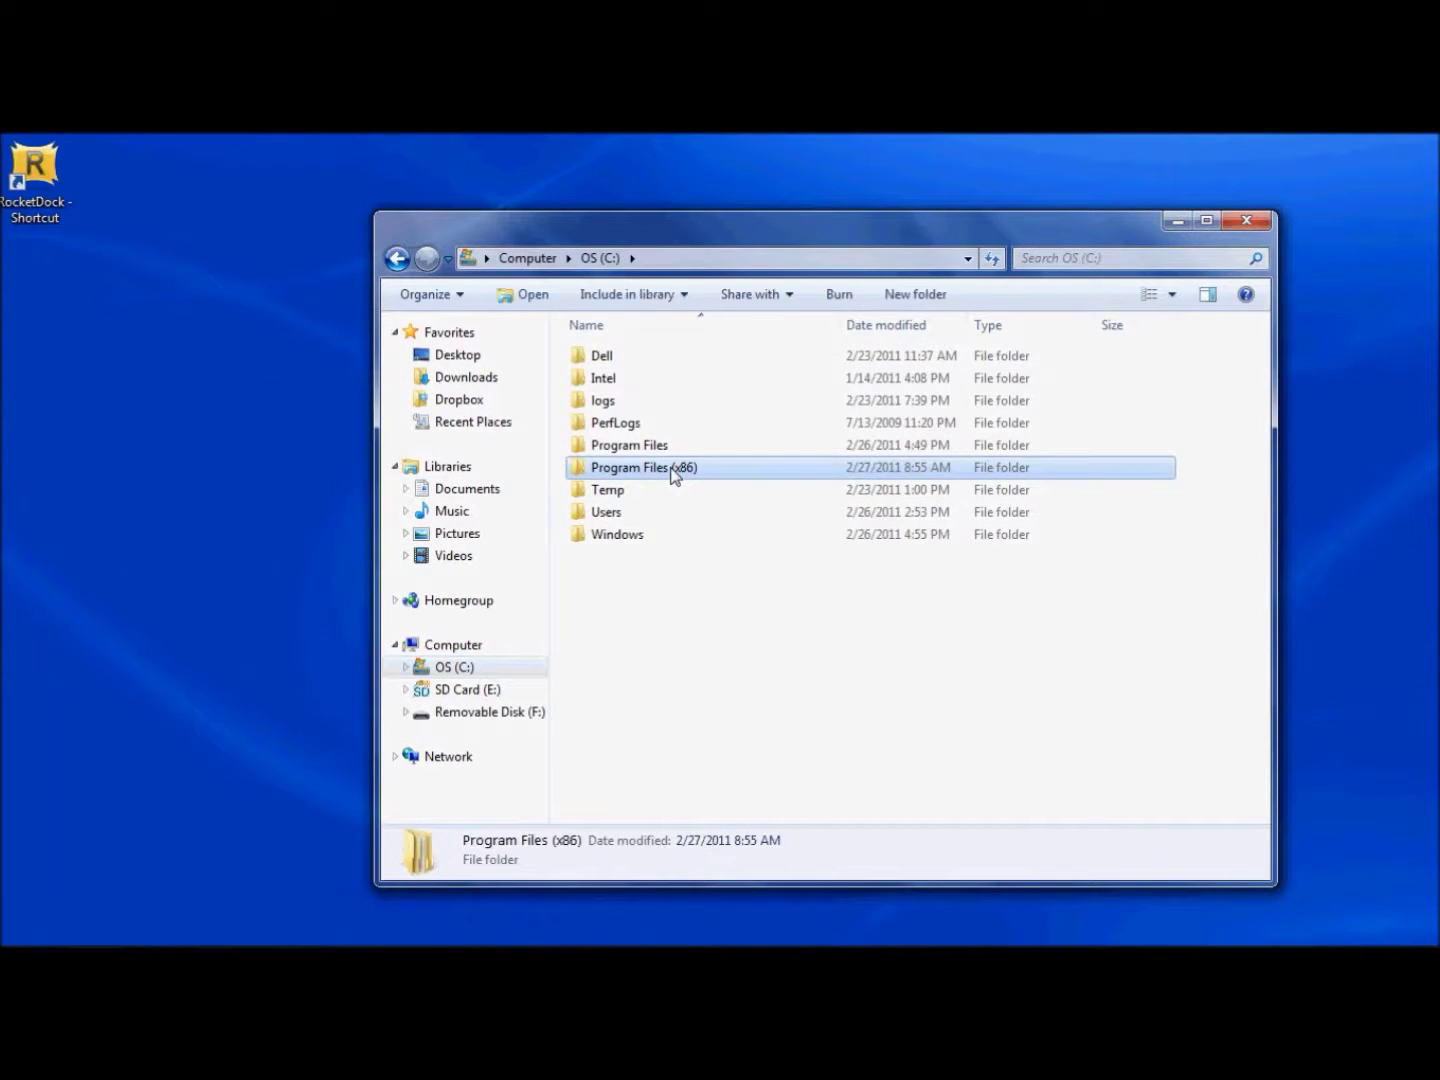
scroll(694, 599, down, 6)
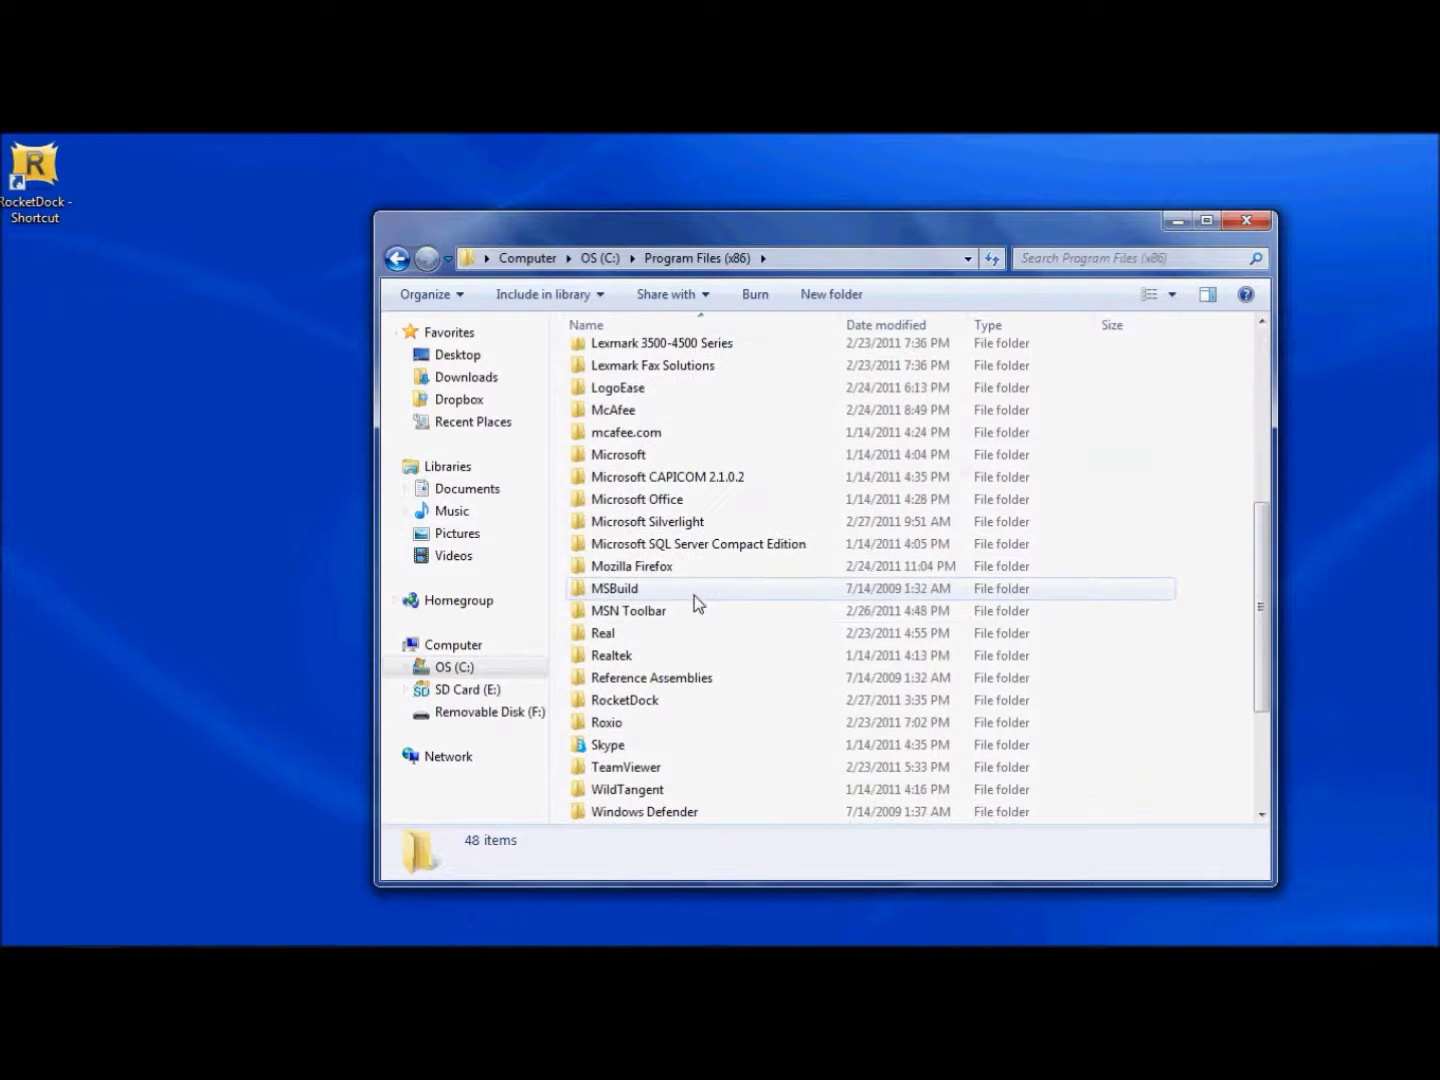
click(644, 703)
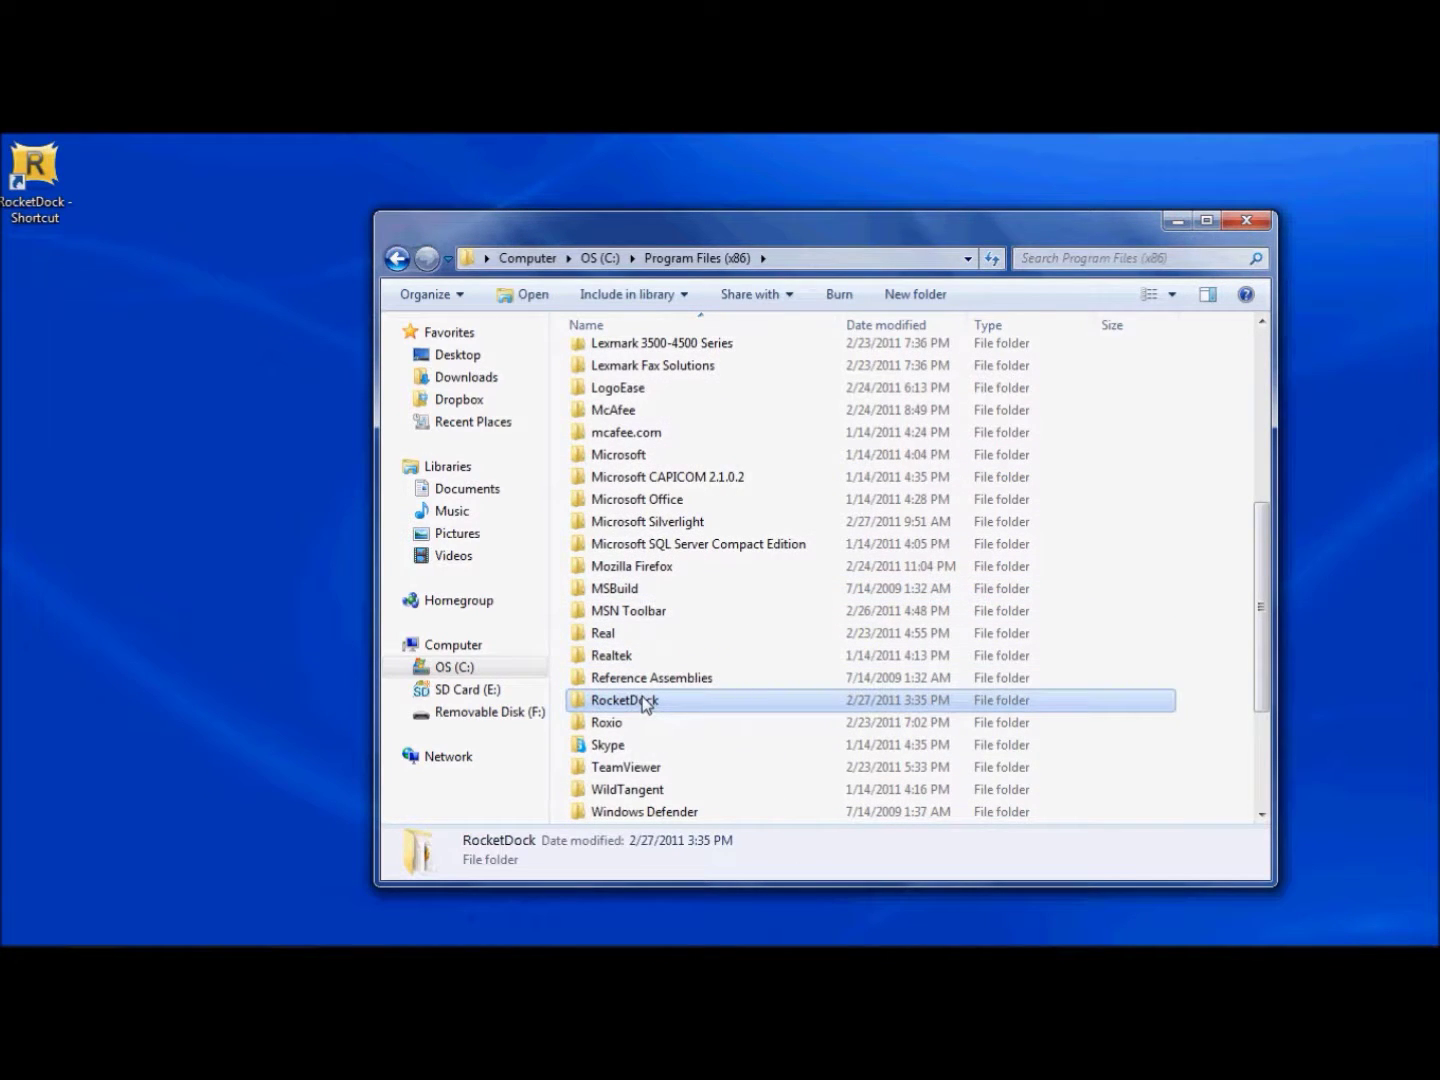
double_click(643, 700)
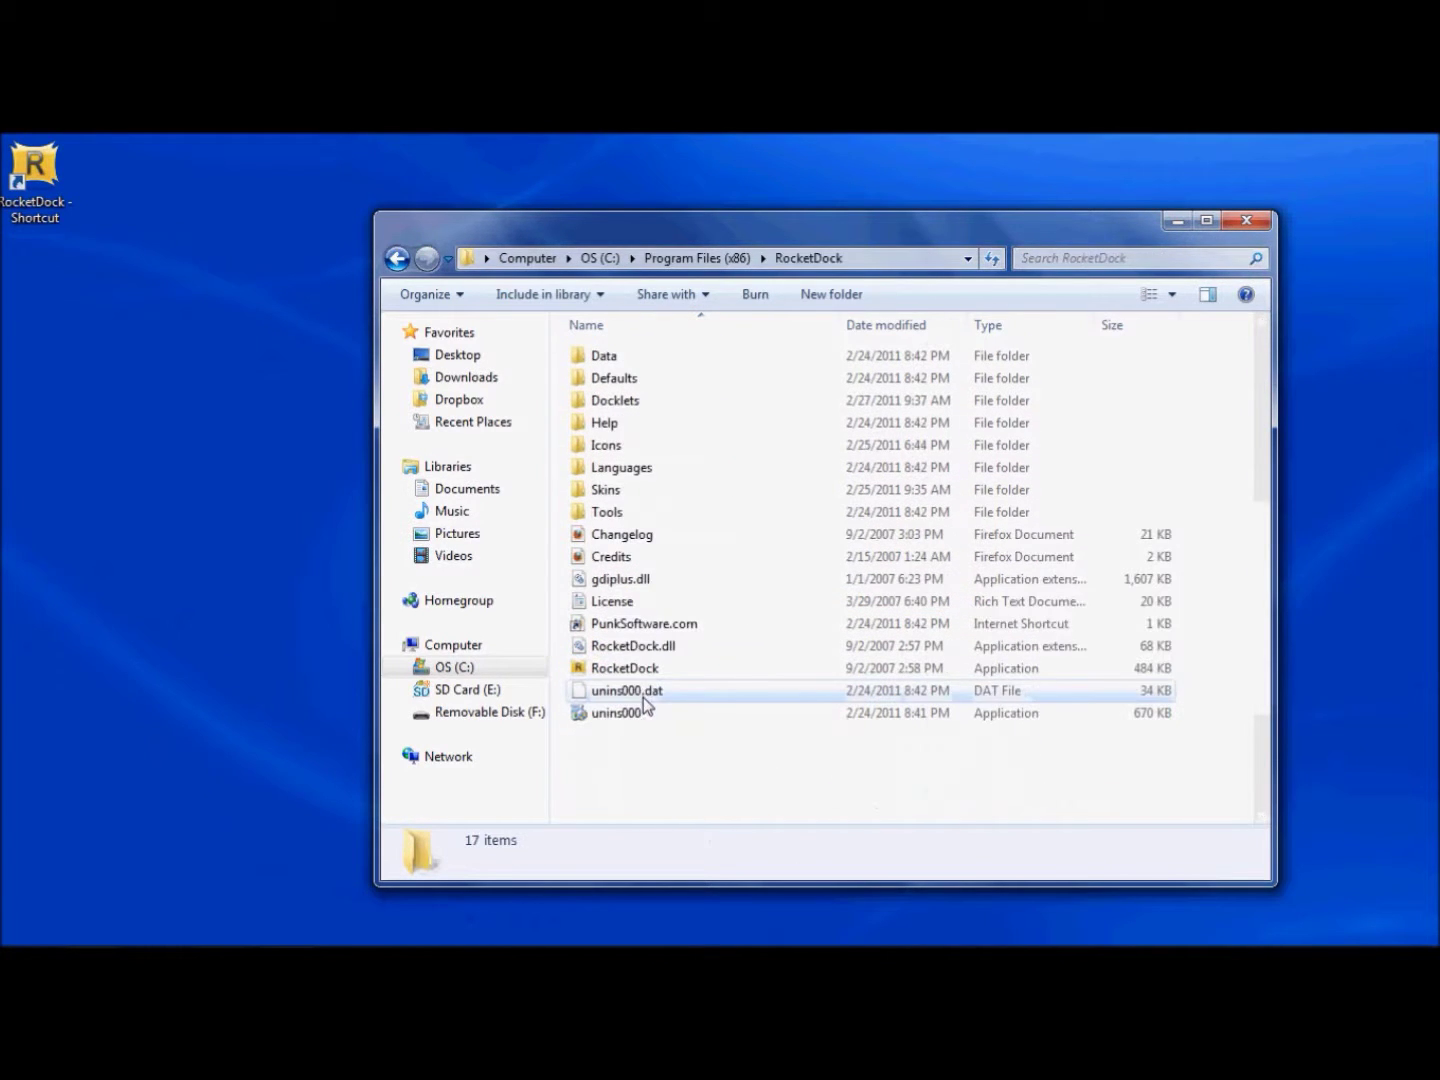
double_click(604, 448)
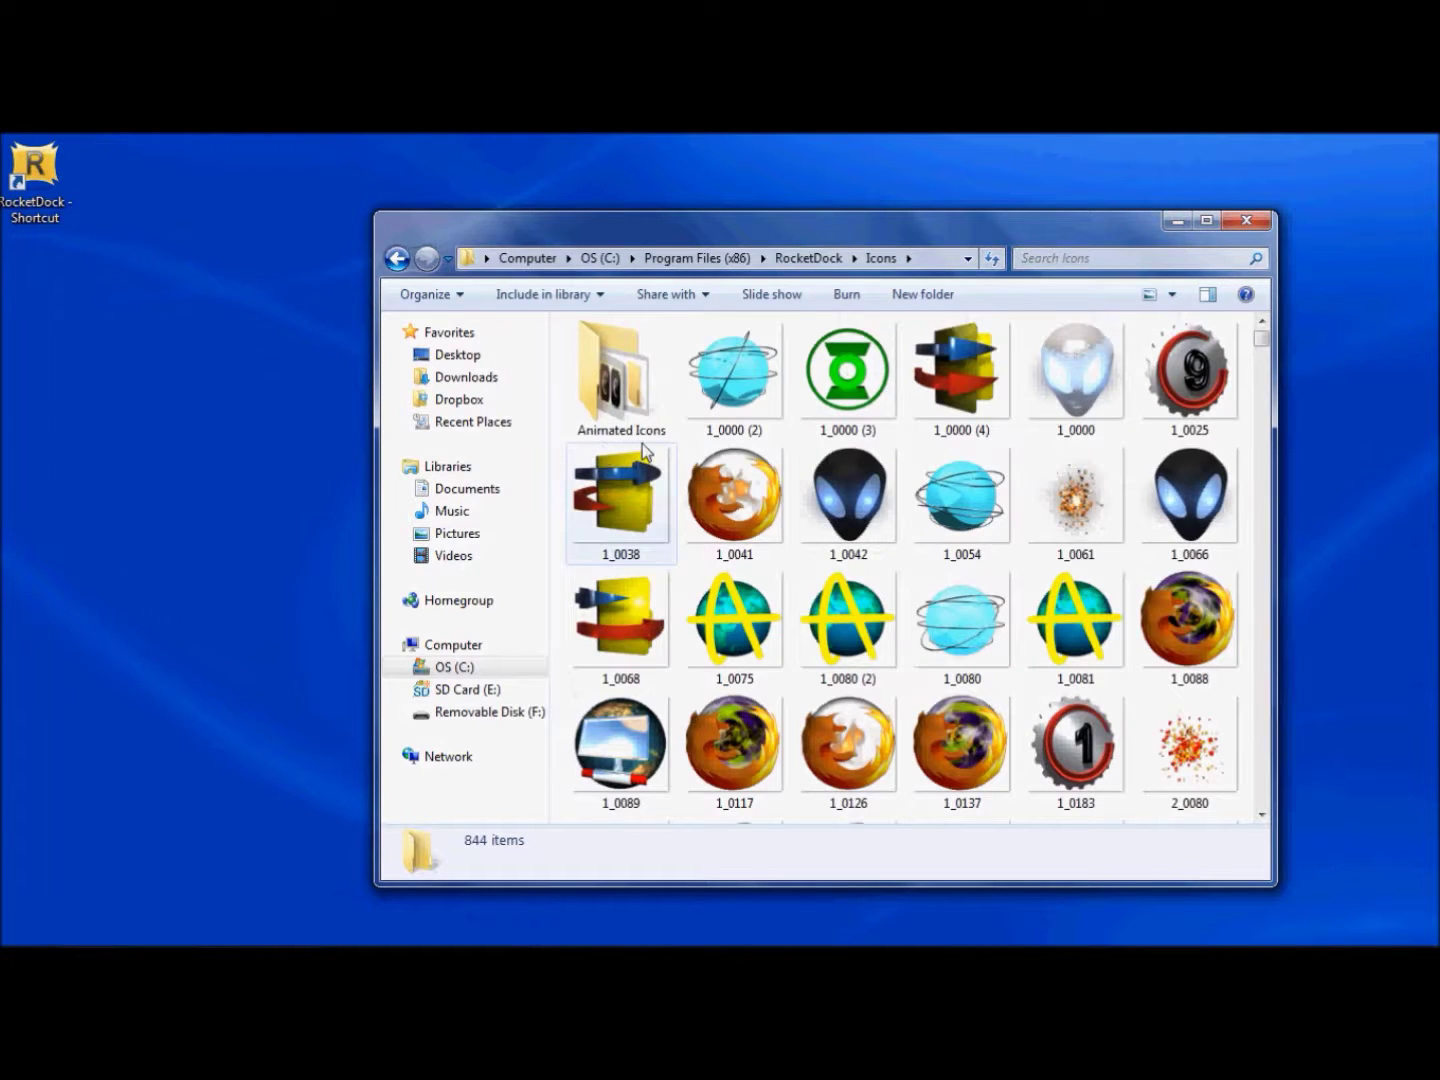
click(663, 423)
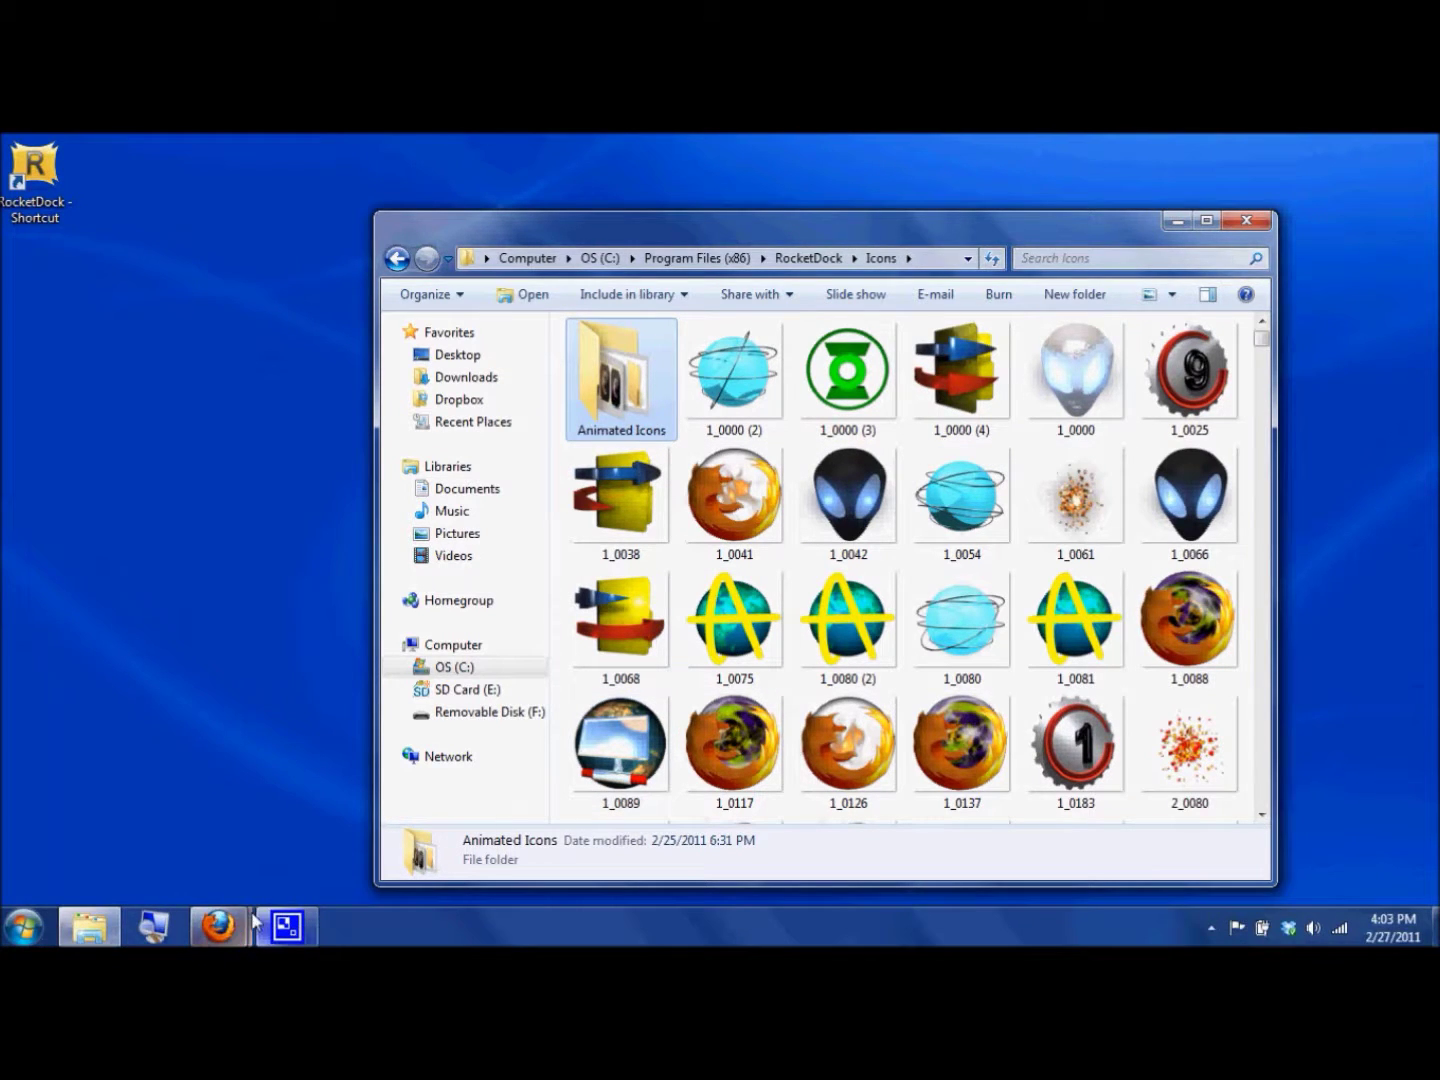
click(219, 927)
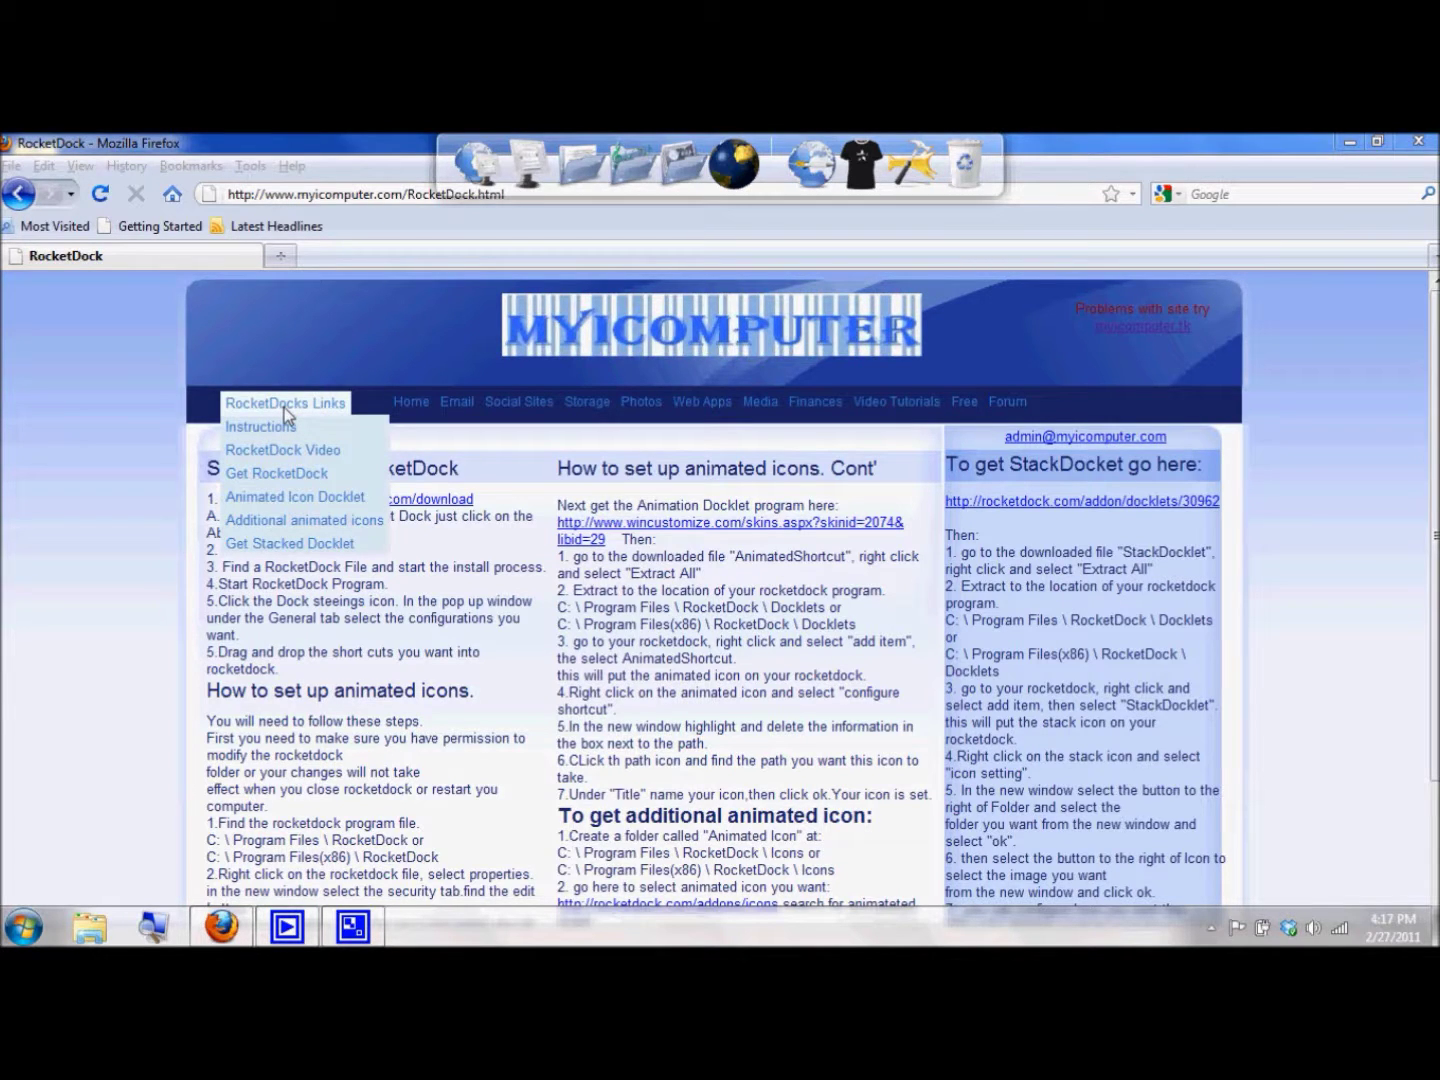
Step: From the myicomputer RocketDock guide, follow the 'Additional animated icons' link to RocketDock.com
click(316, 343)
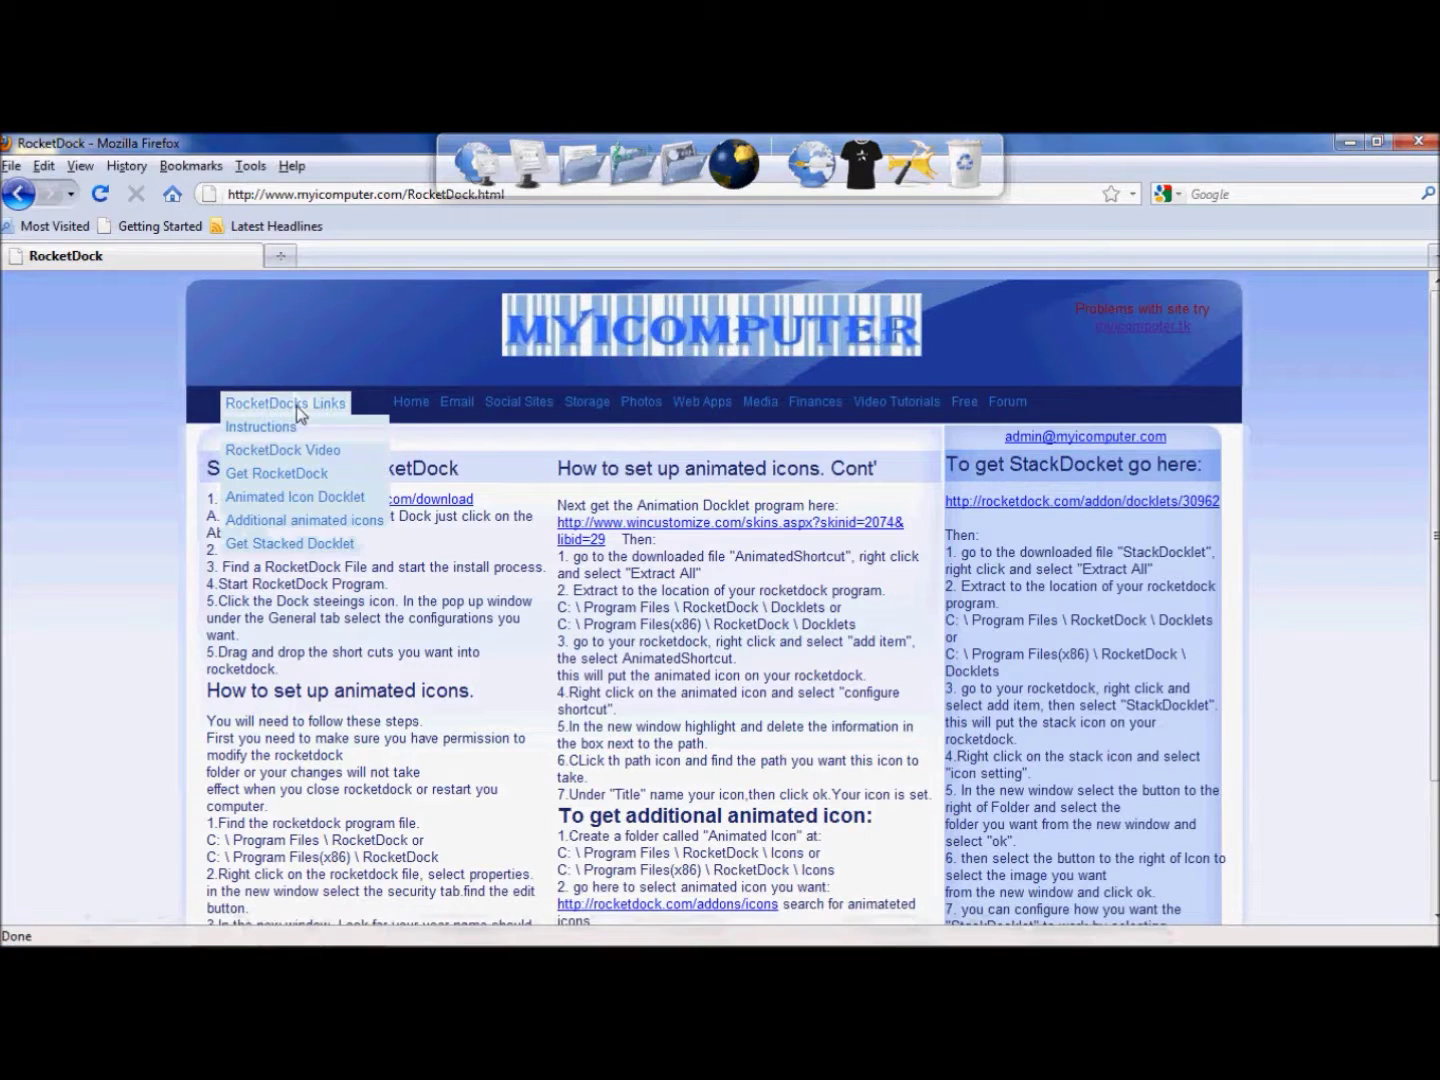
click(284, 521)
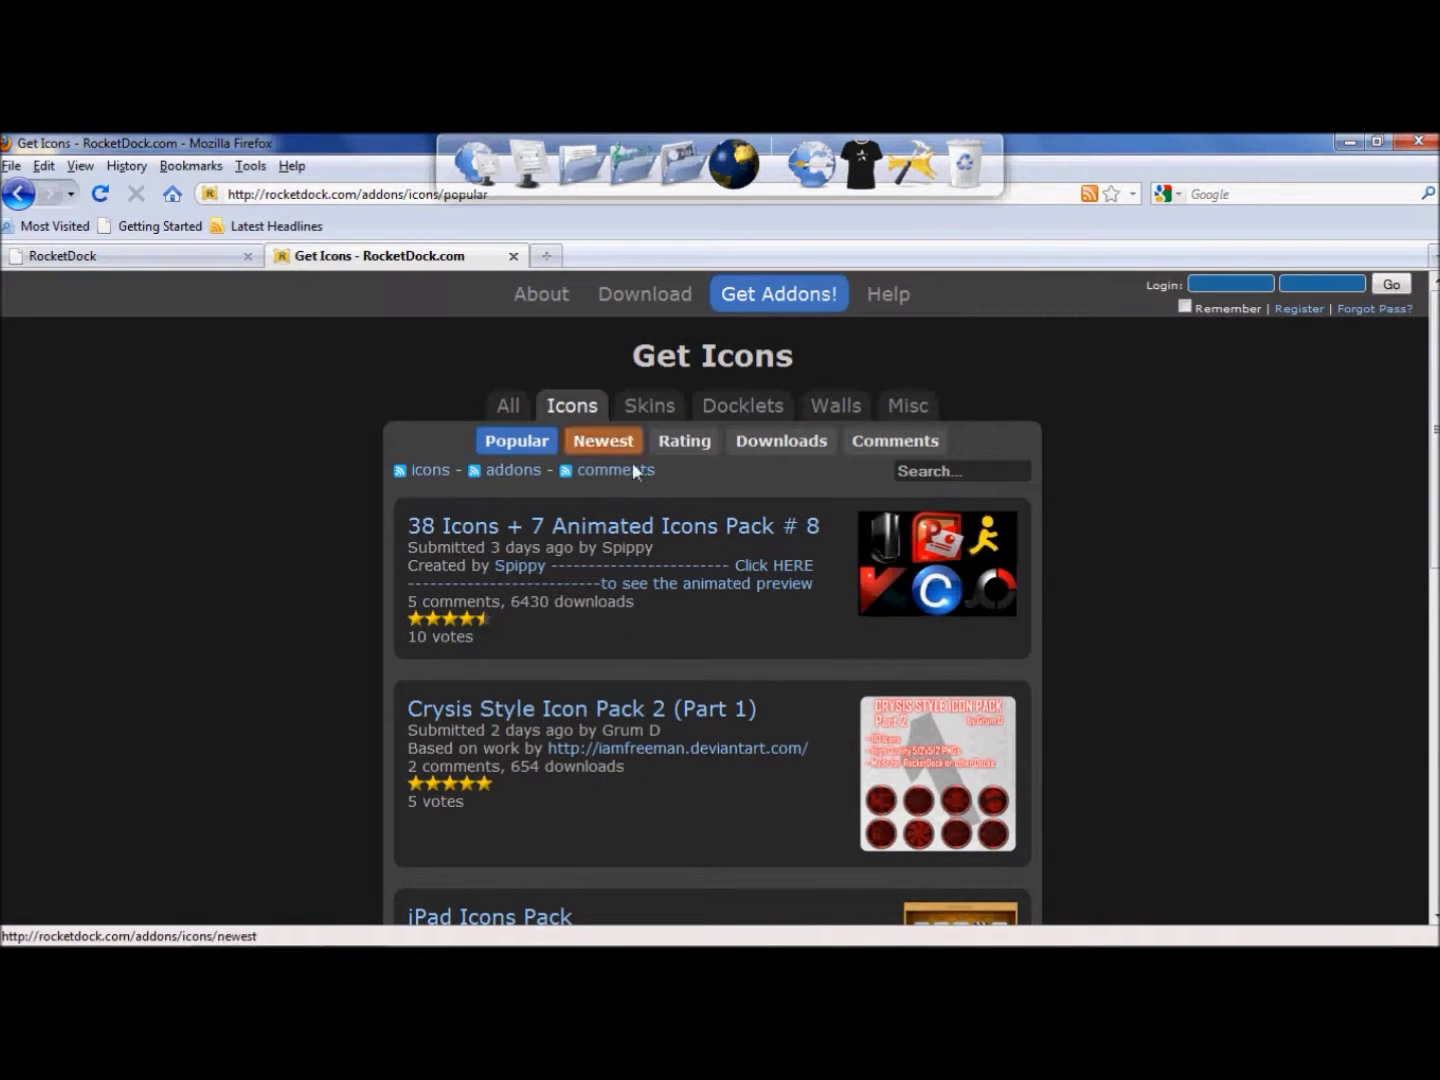
Step: Page through the popular icons via pages 5, 9 and 10 and open Animated 3D PLASMA WINDOWS Icon
scroll(644, 496, down, 10)
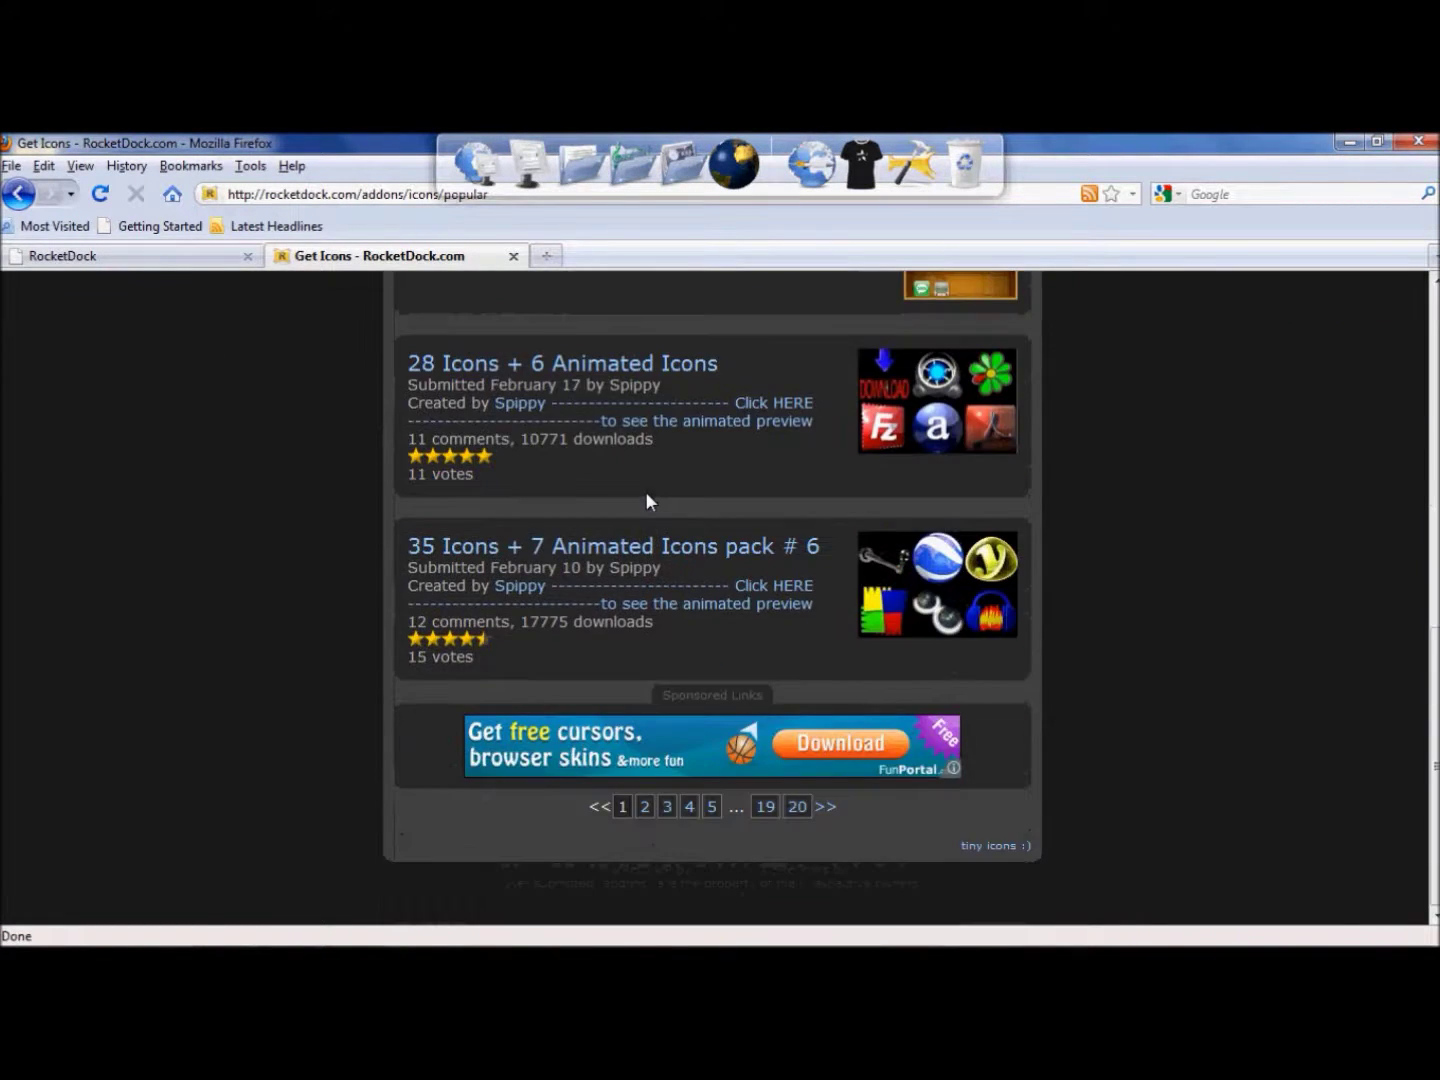
click(711, 805)
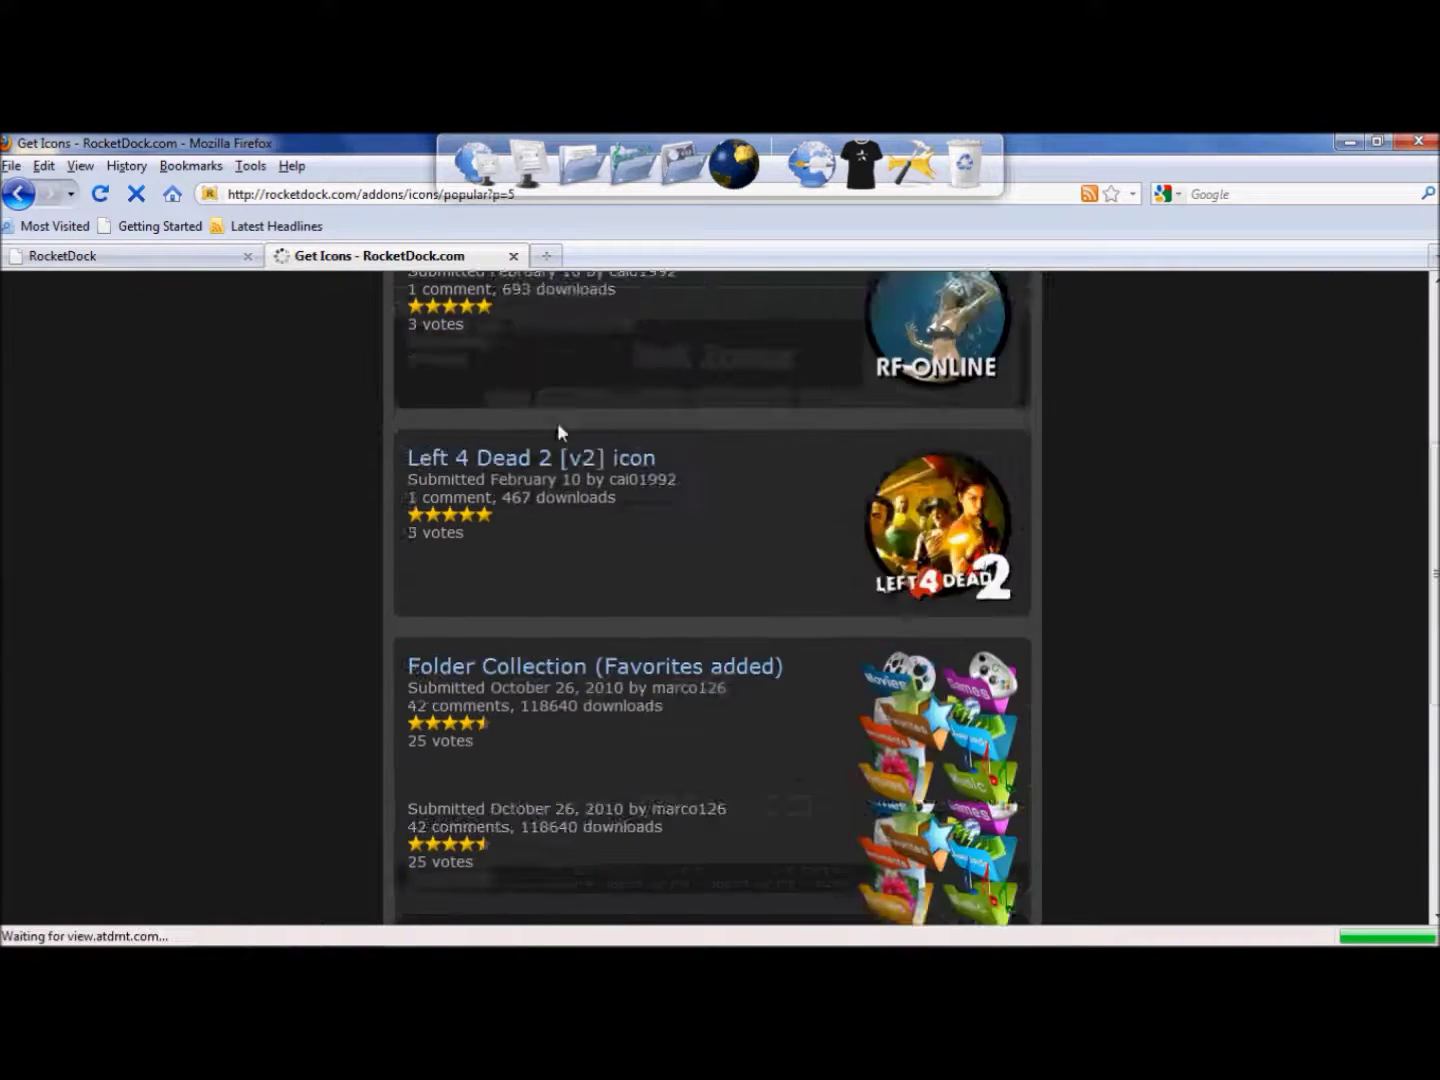
click(757, 806)
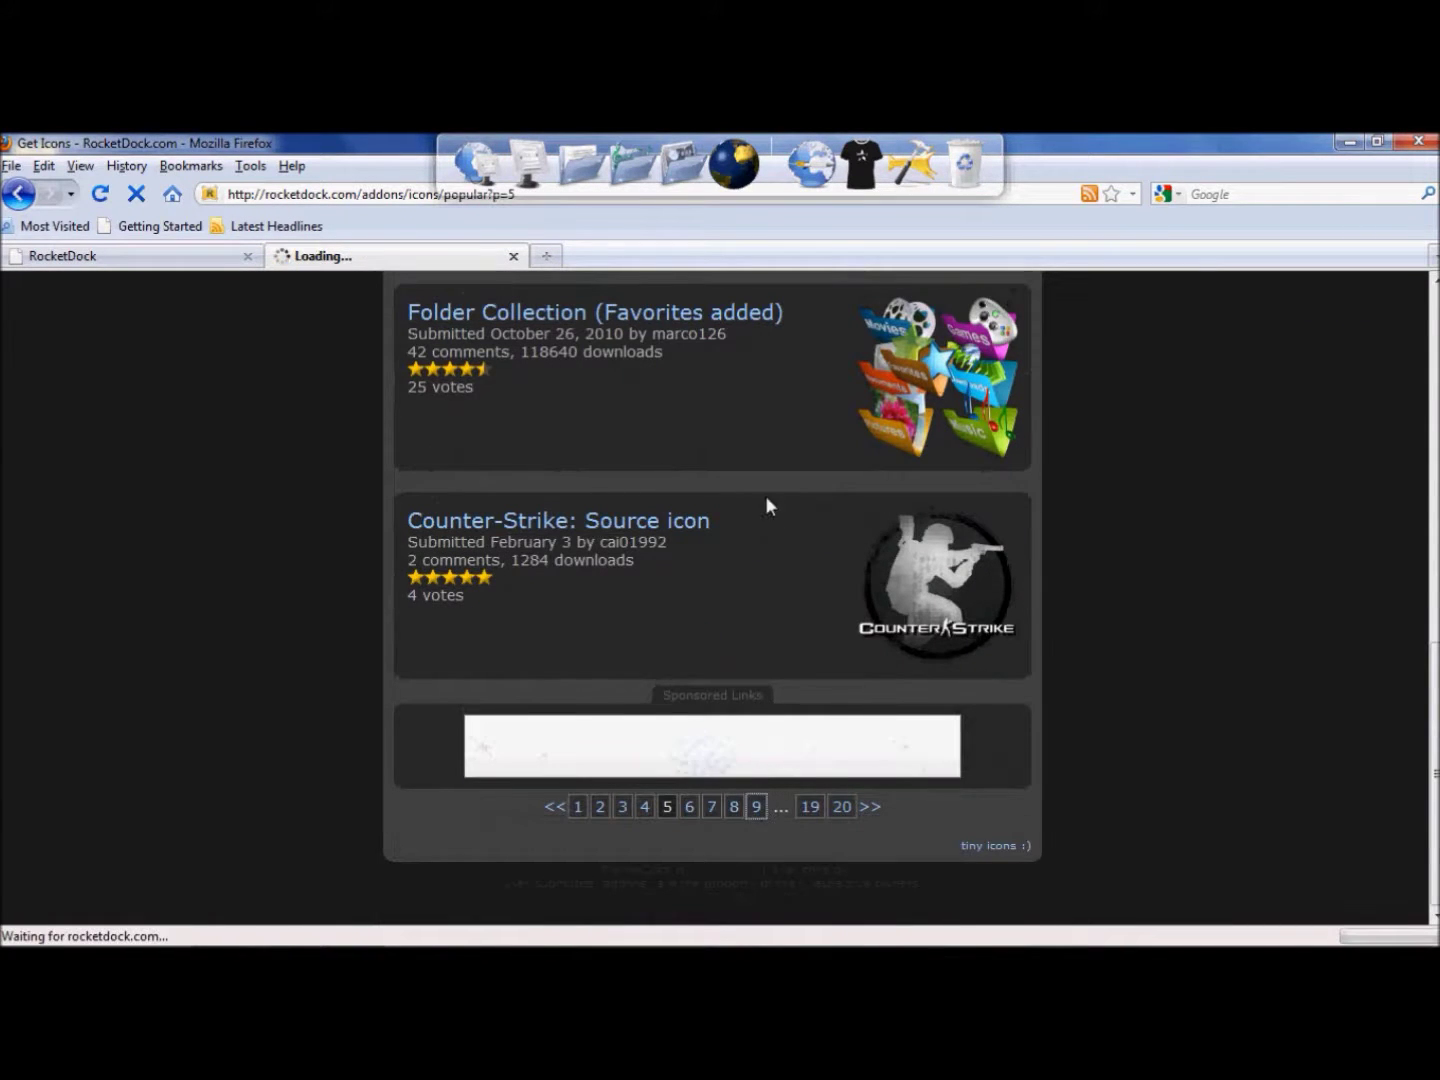
scroll(730, 409, down, 5)
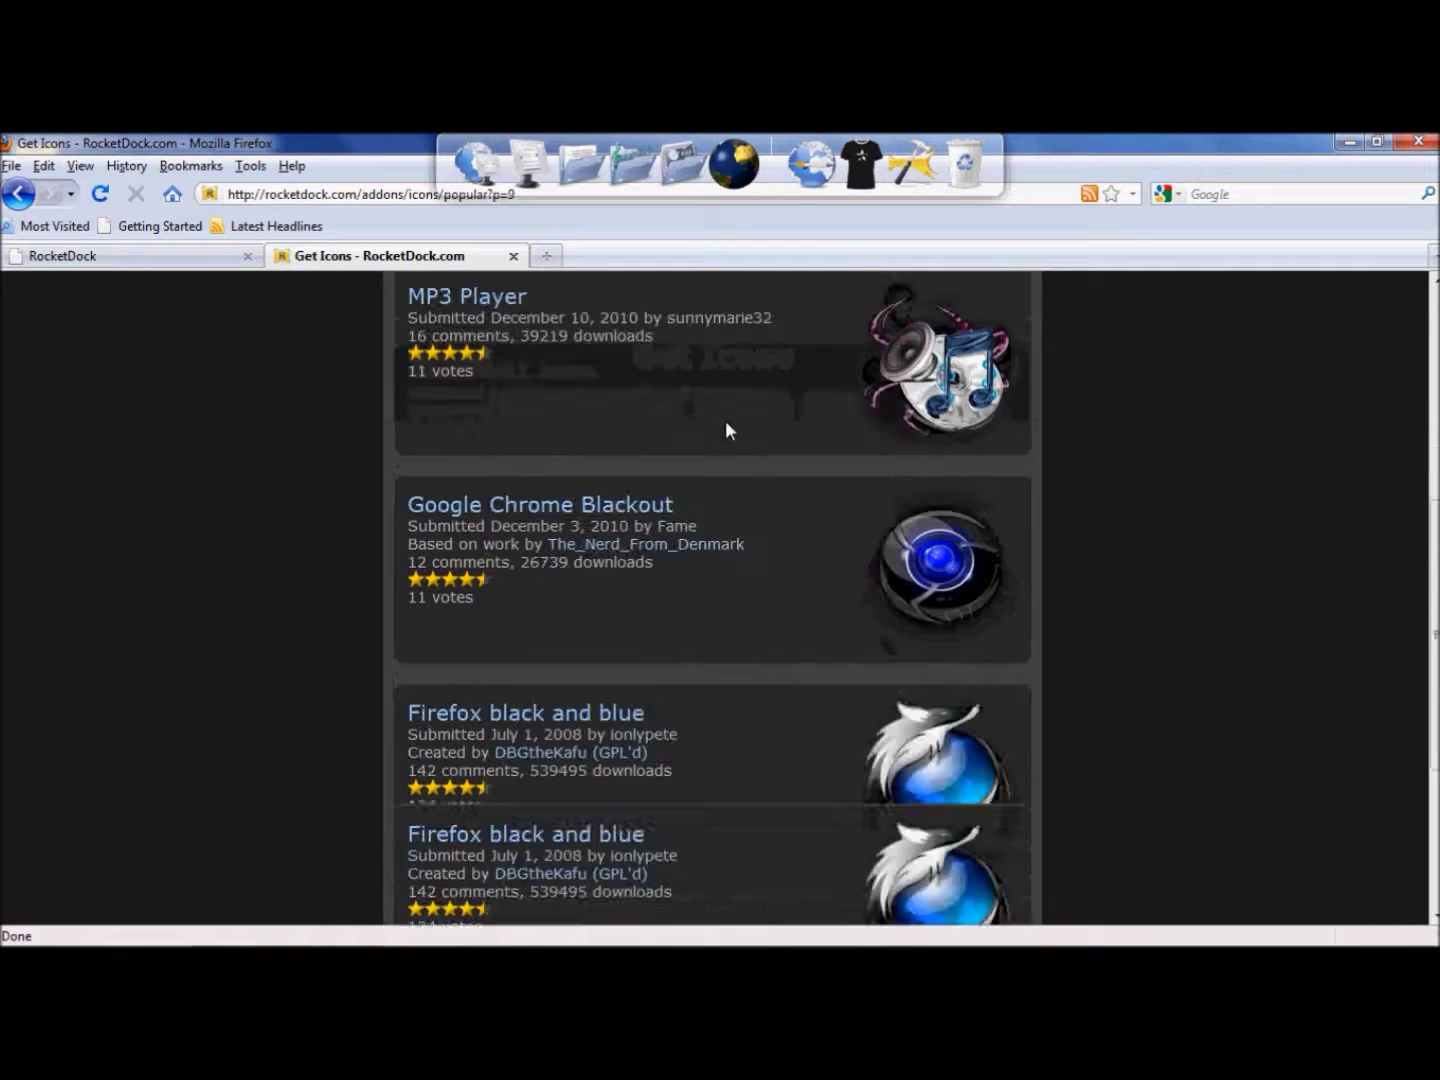
scroll(726, 655, down, 3)
click(710, 807)
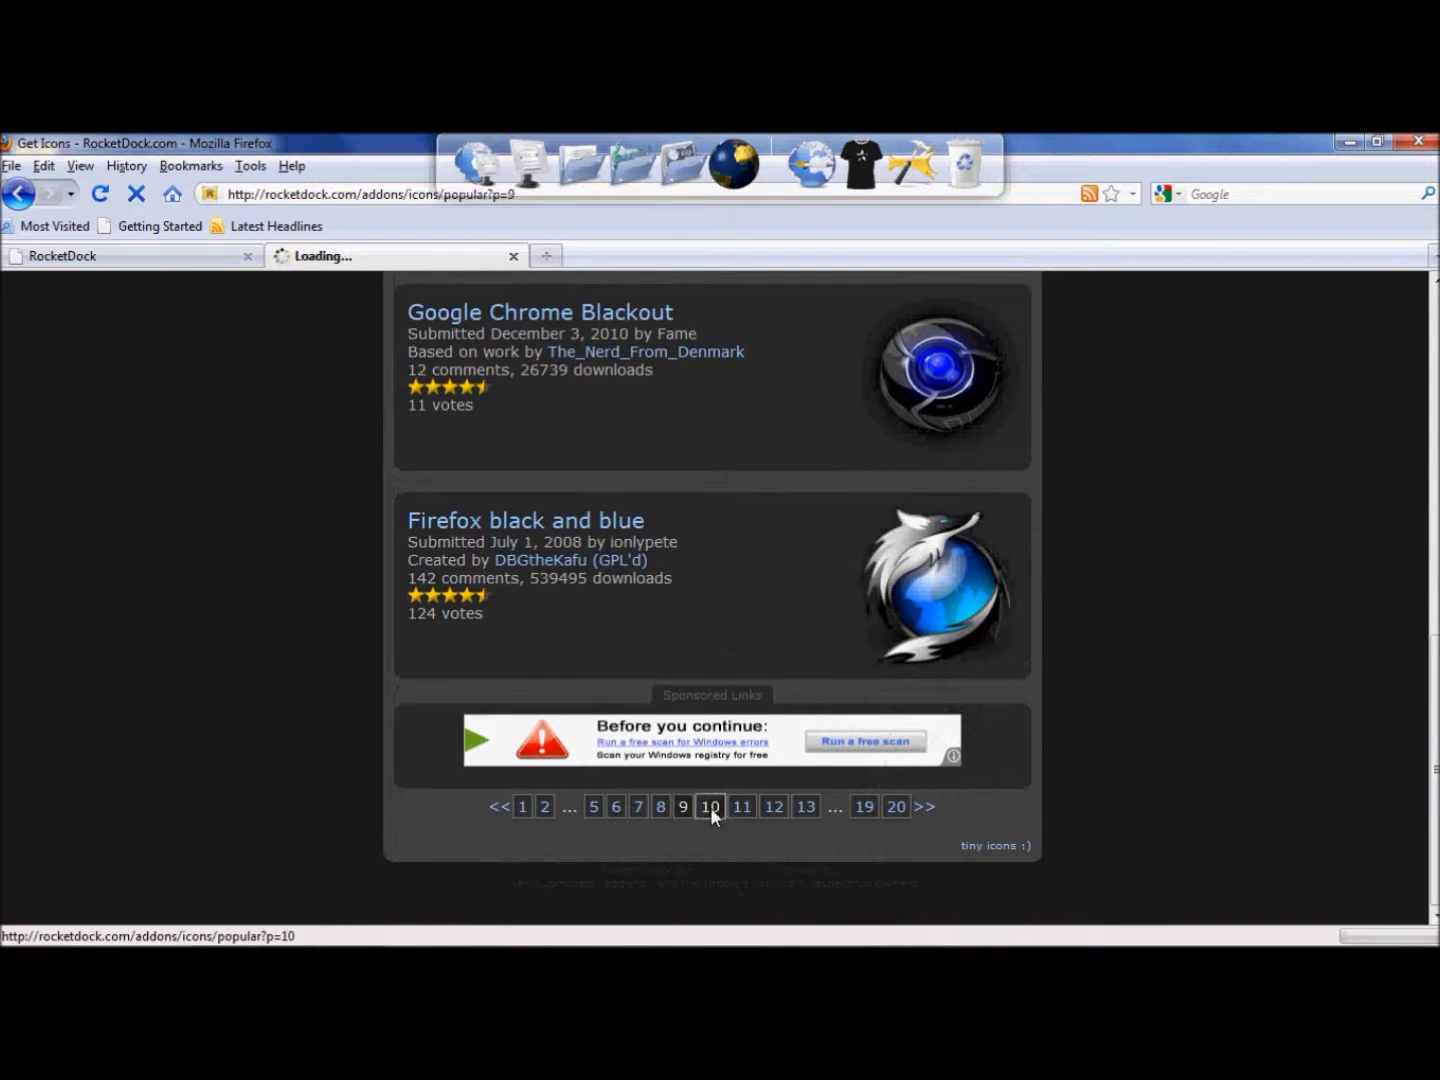
scroll(690, 502, down, 5)
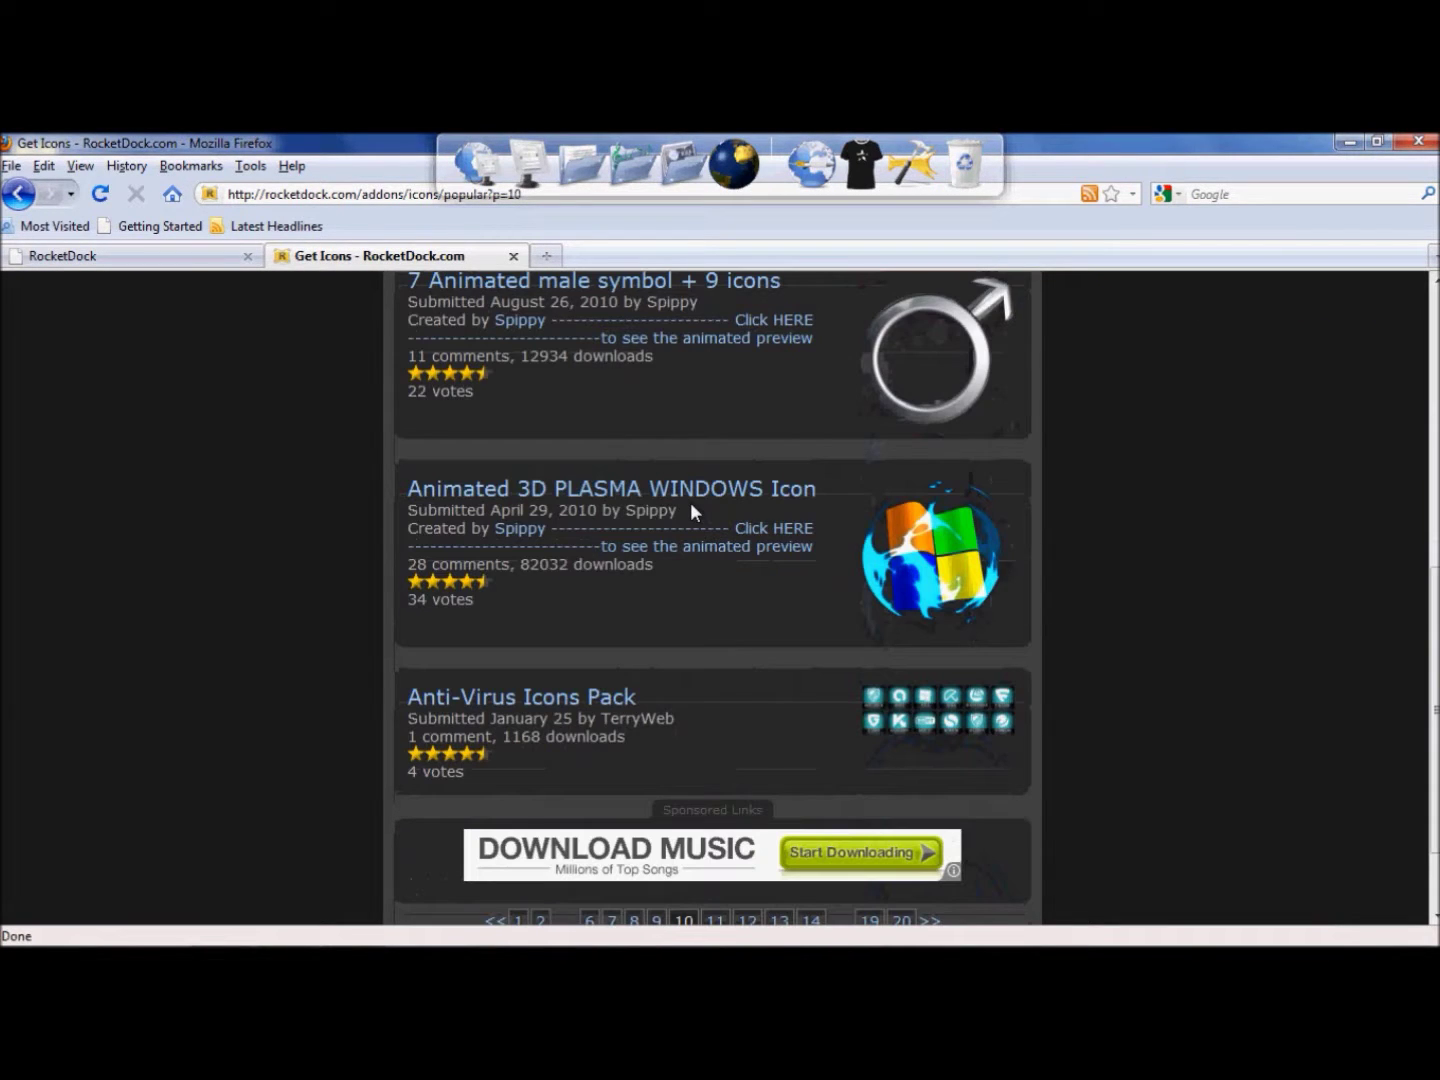
click(546, 491)
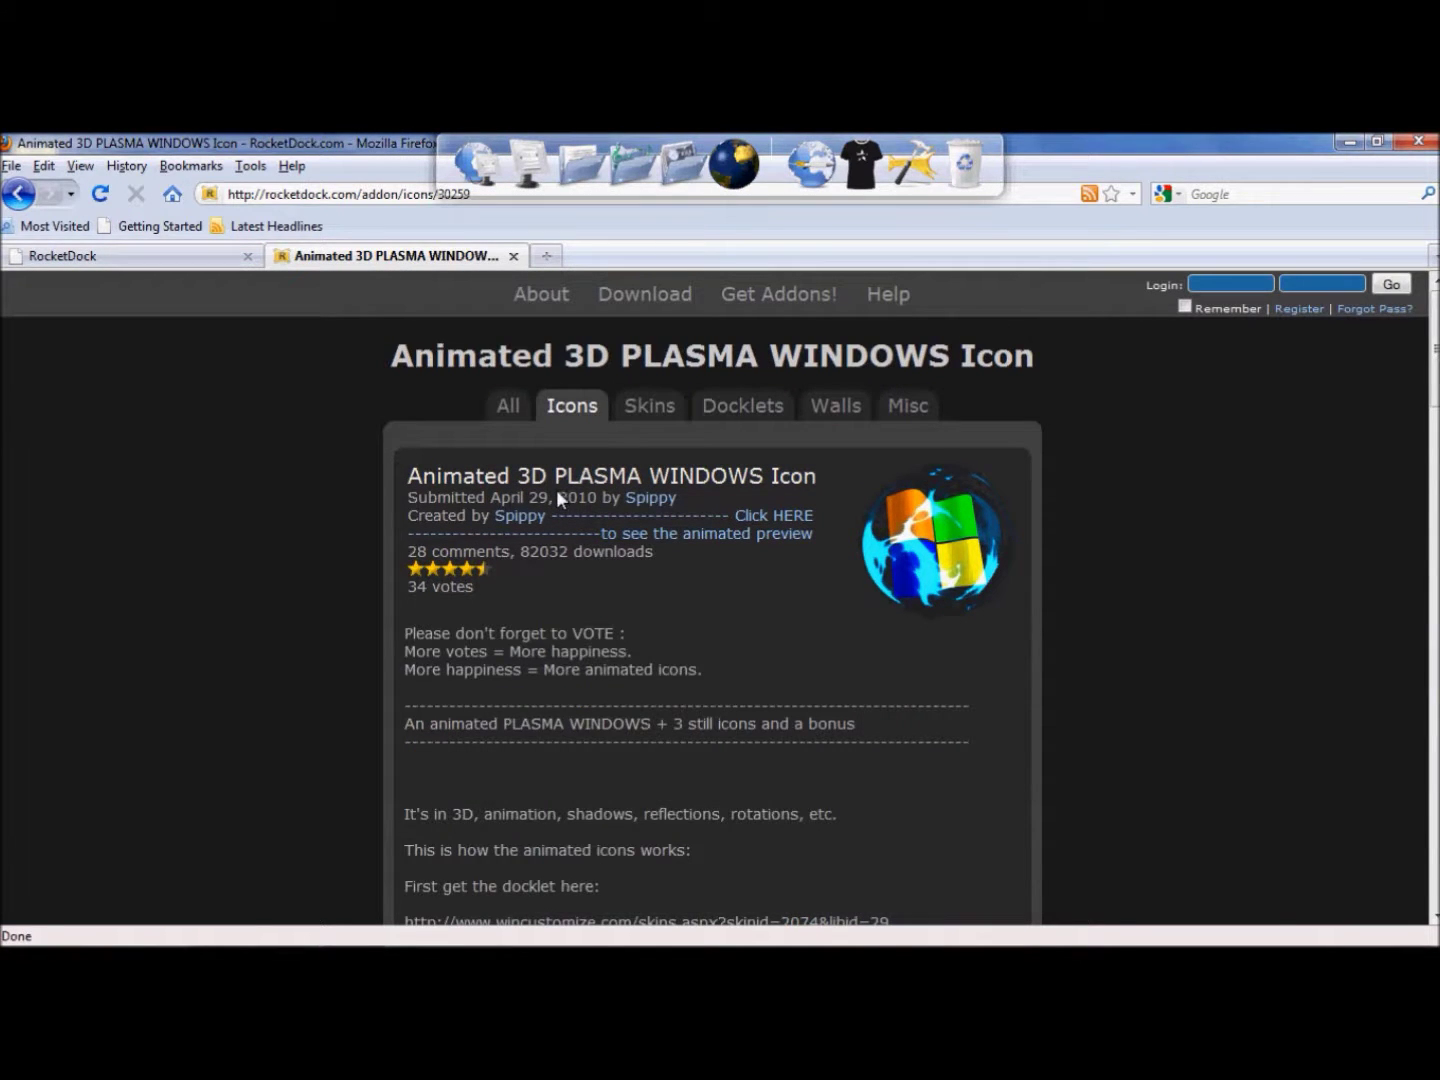
Step: Read through the PLASMA WINDOWS icon instructions and download the icon file with Download File!
scroll(562, 517, down, 10)
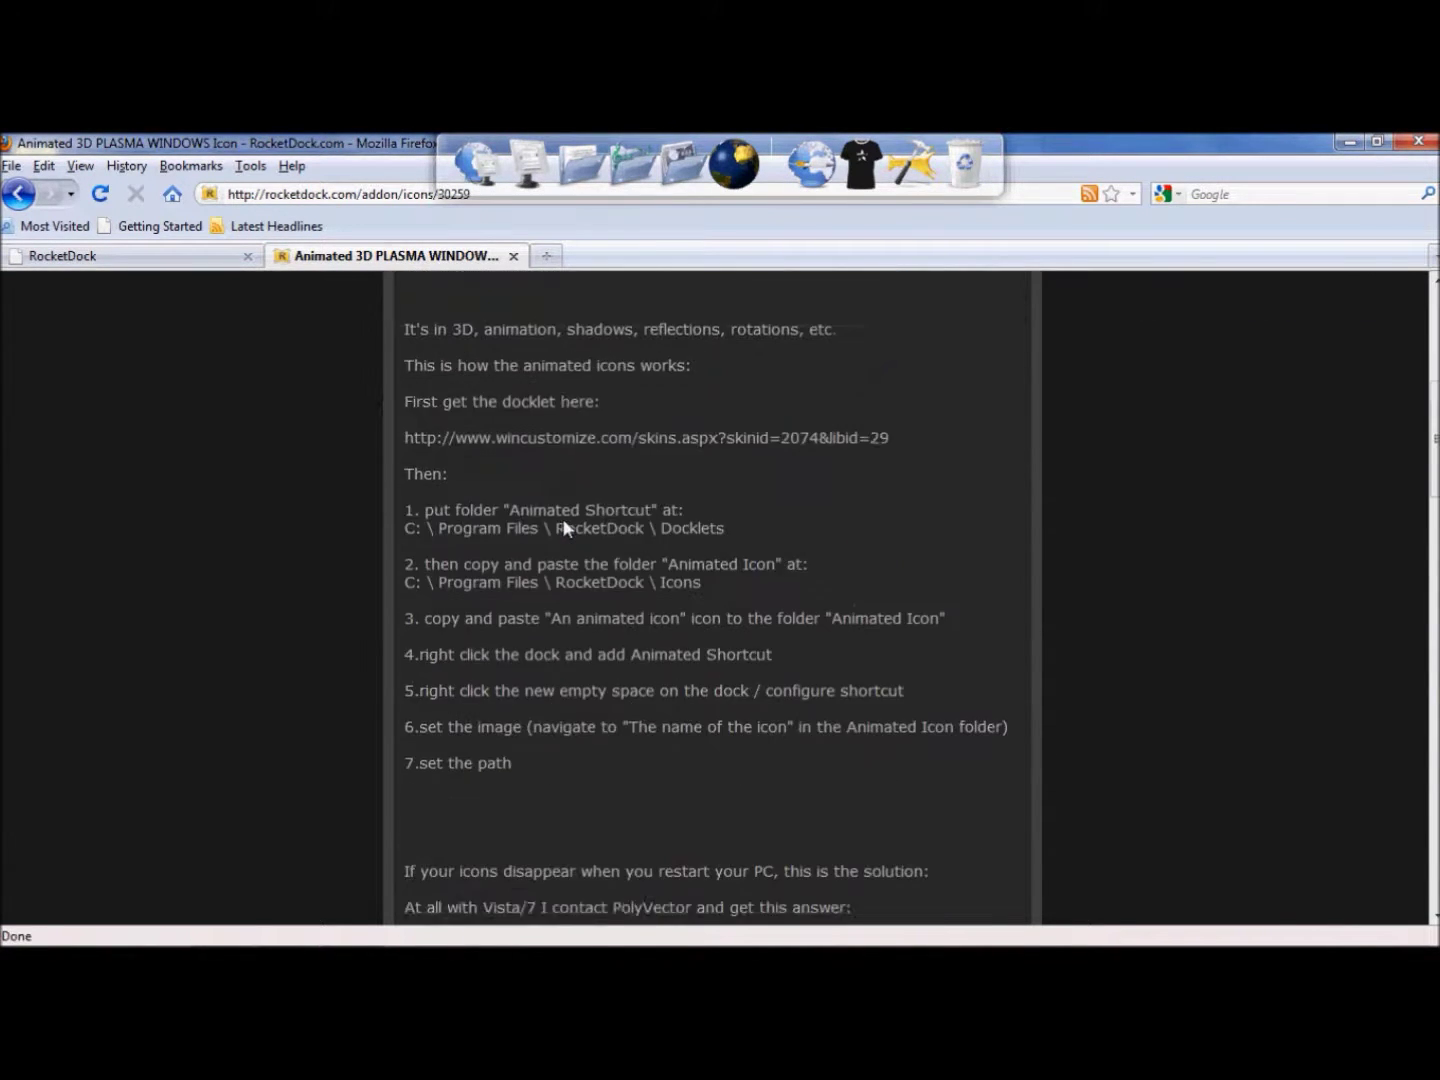
scroll(577, 478, down, 6)
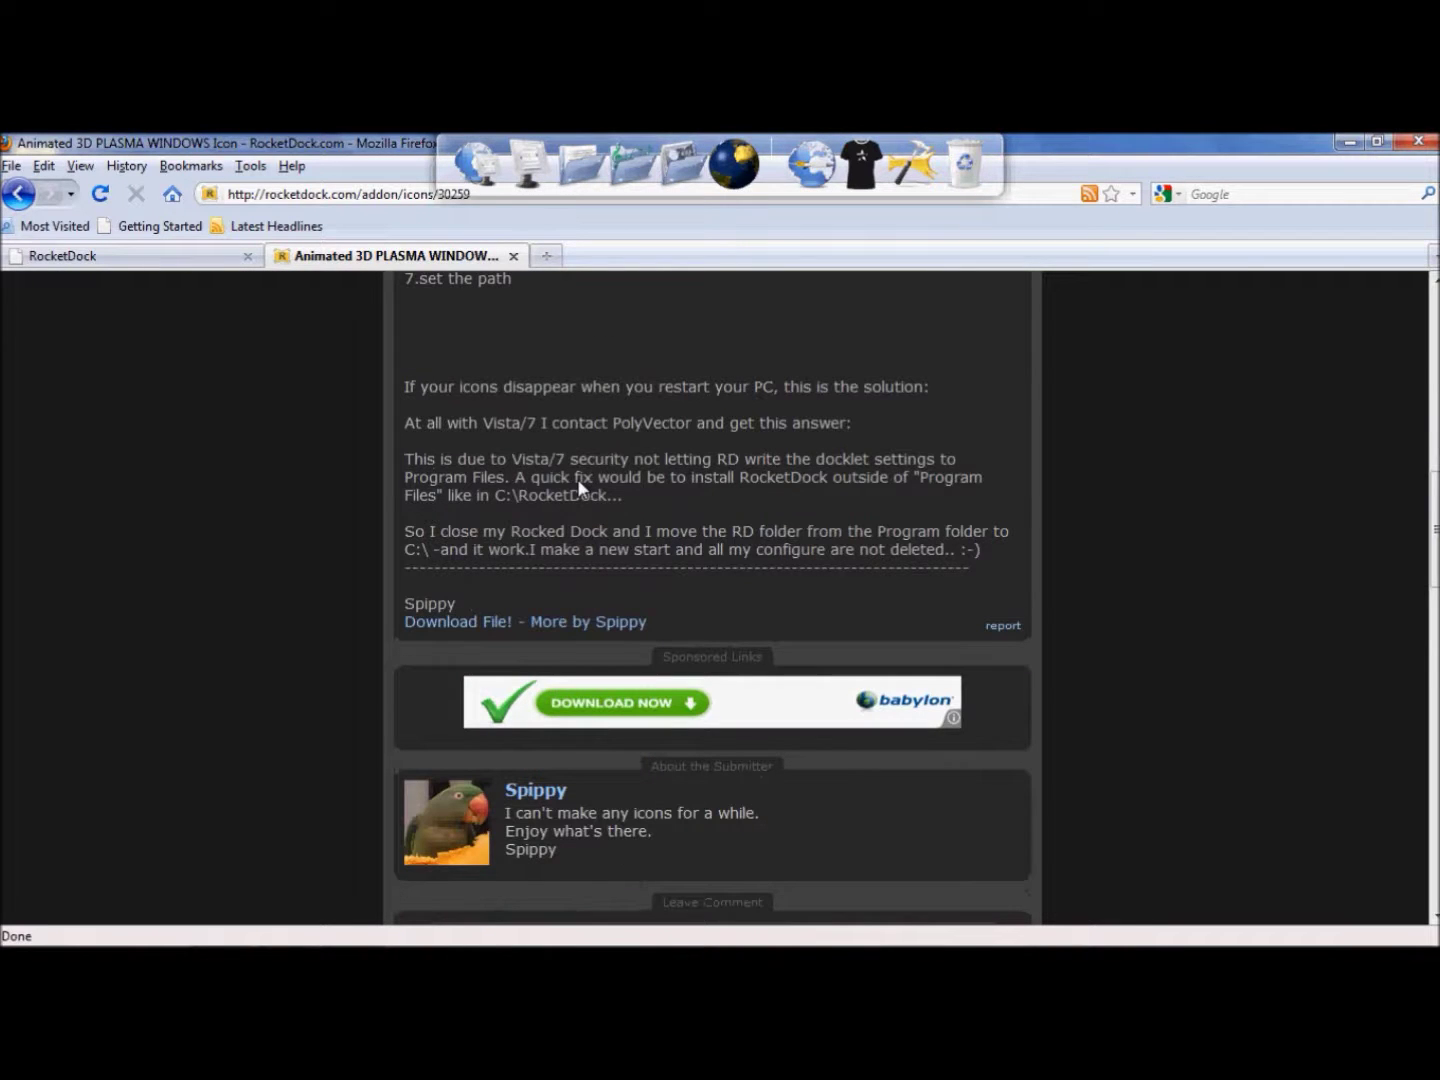
scroll(578, 480, up, 4)
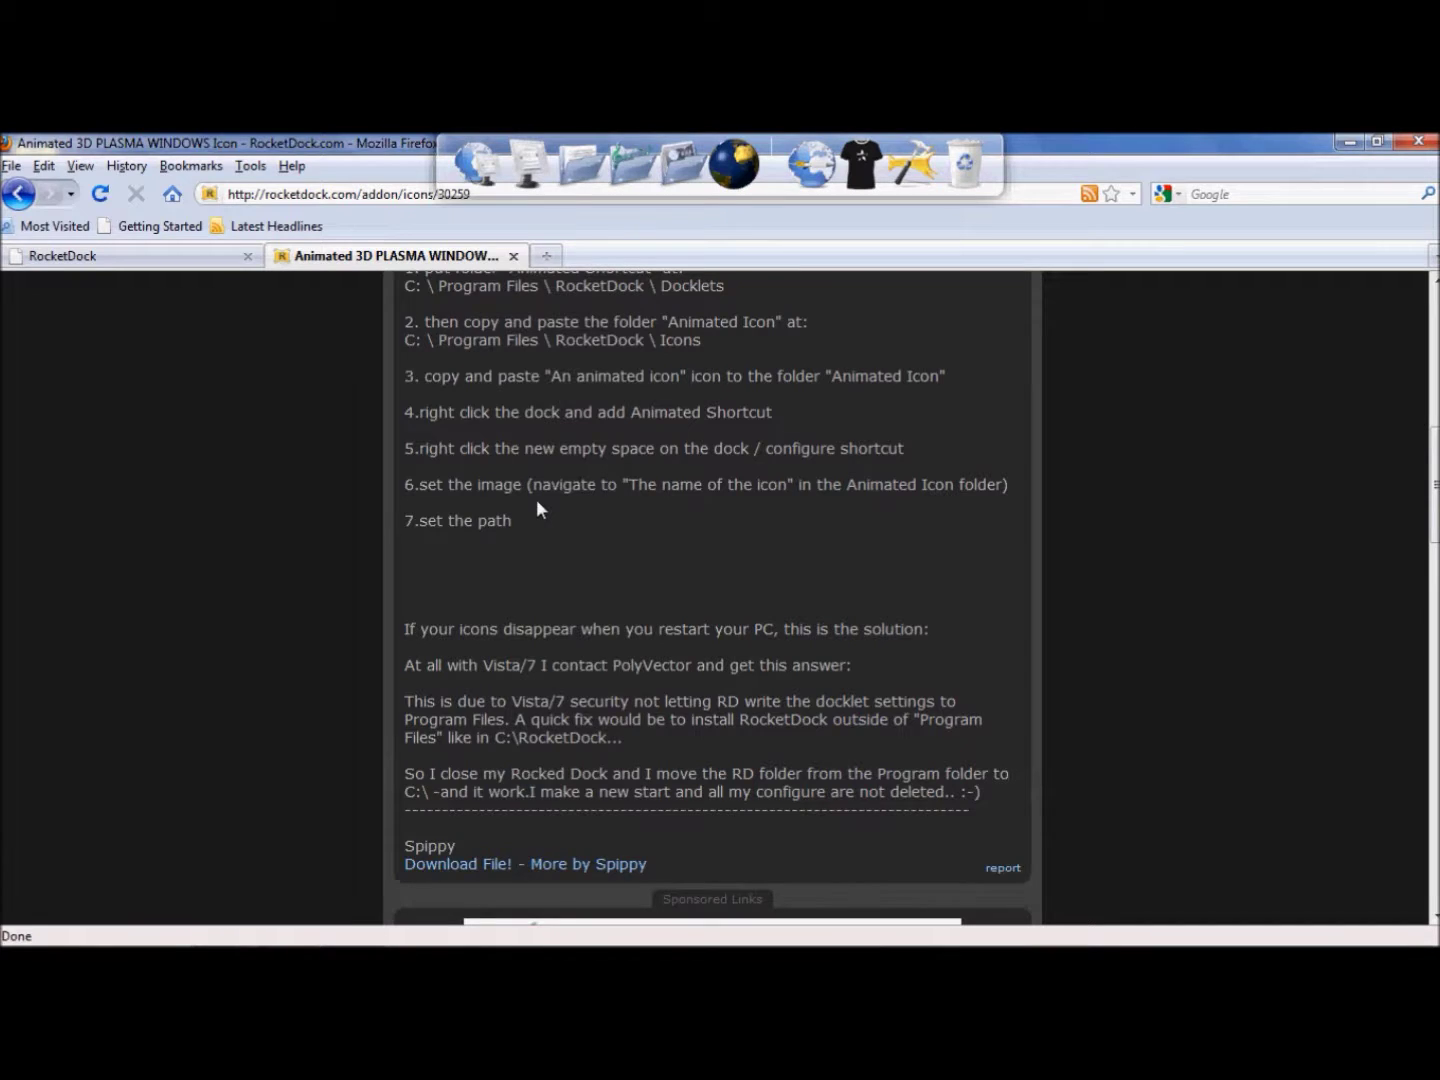
scroll(535, 499, down, 2)
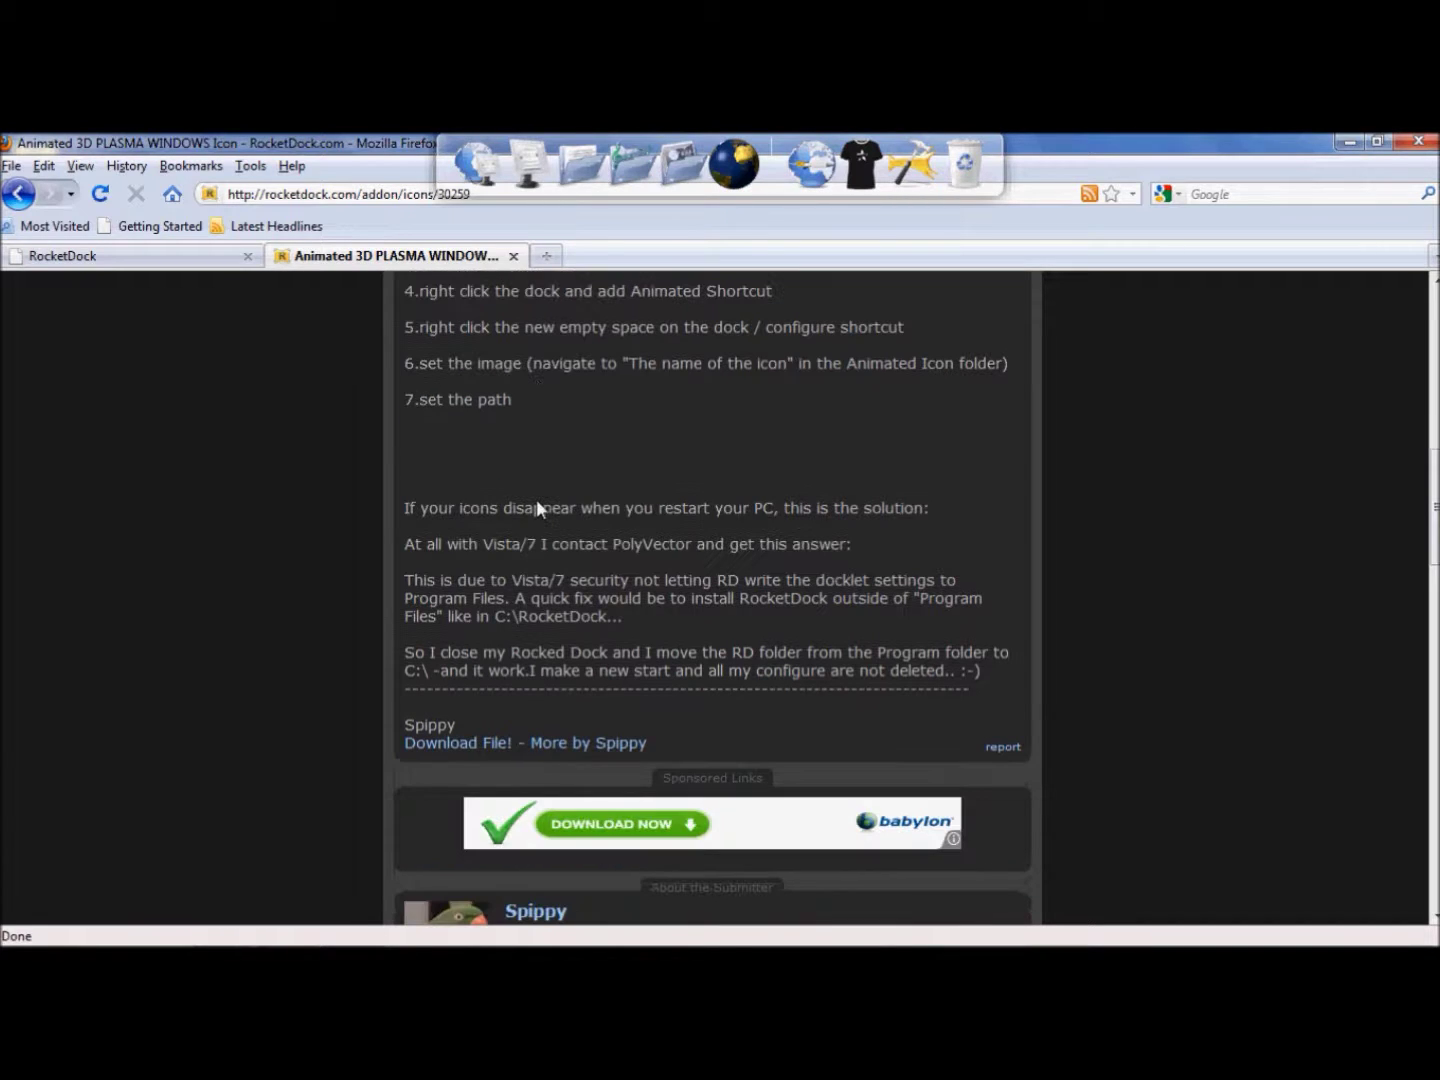
click(494, 742)
key(super+e)
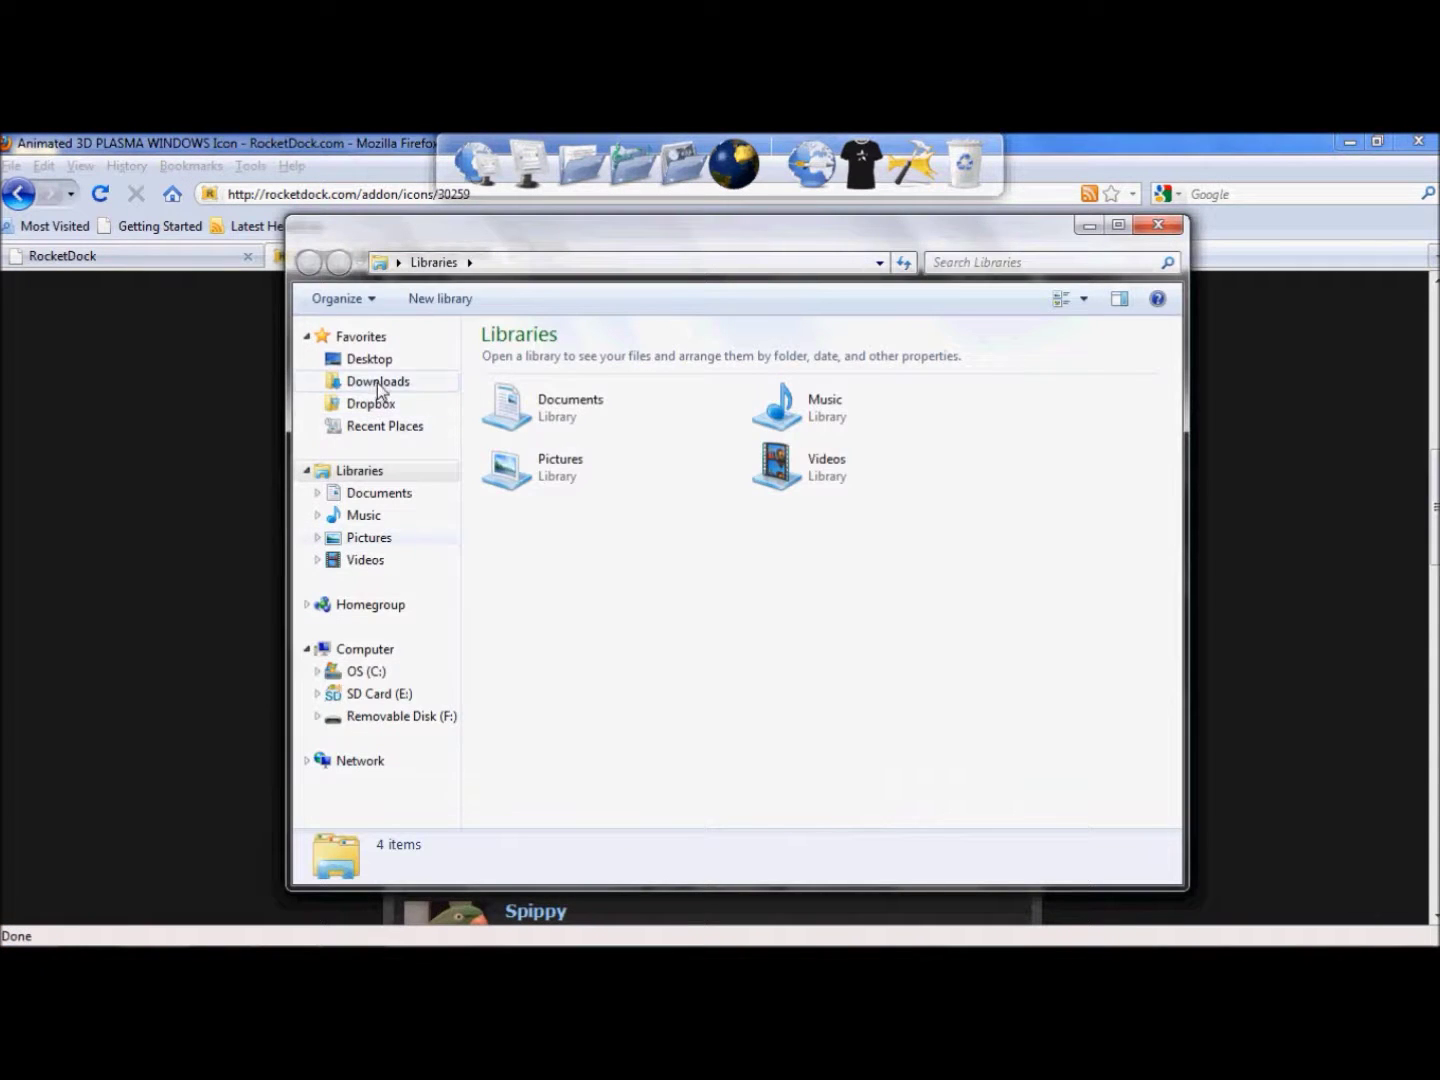
Step: Extract the Animated-ELECTRIC-WINDOWS zip in Downloads to its suggested folder
click(377, 382)
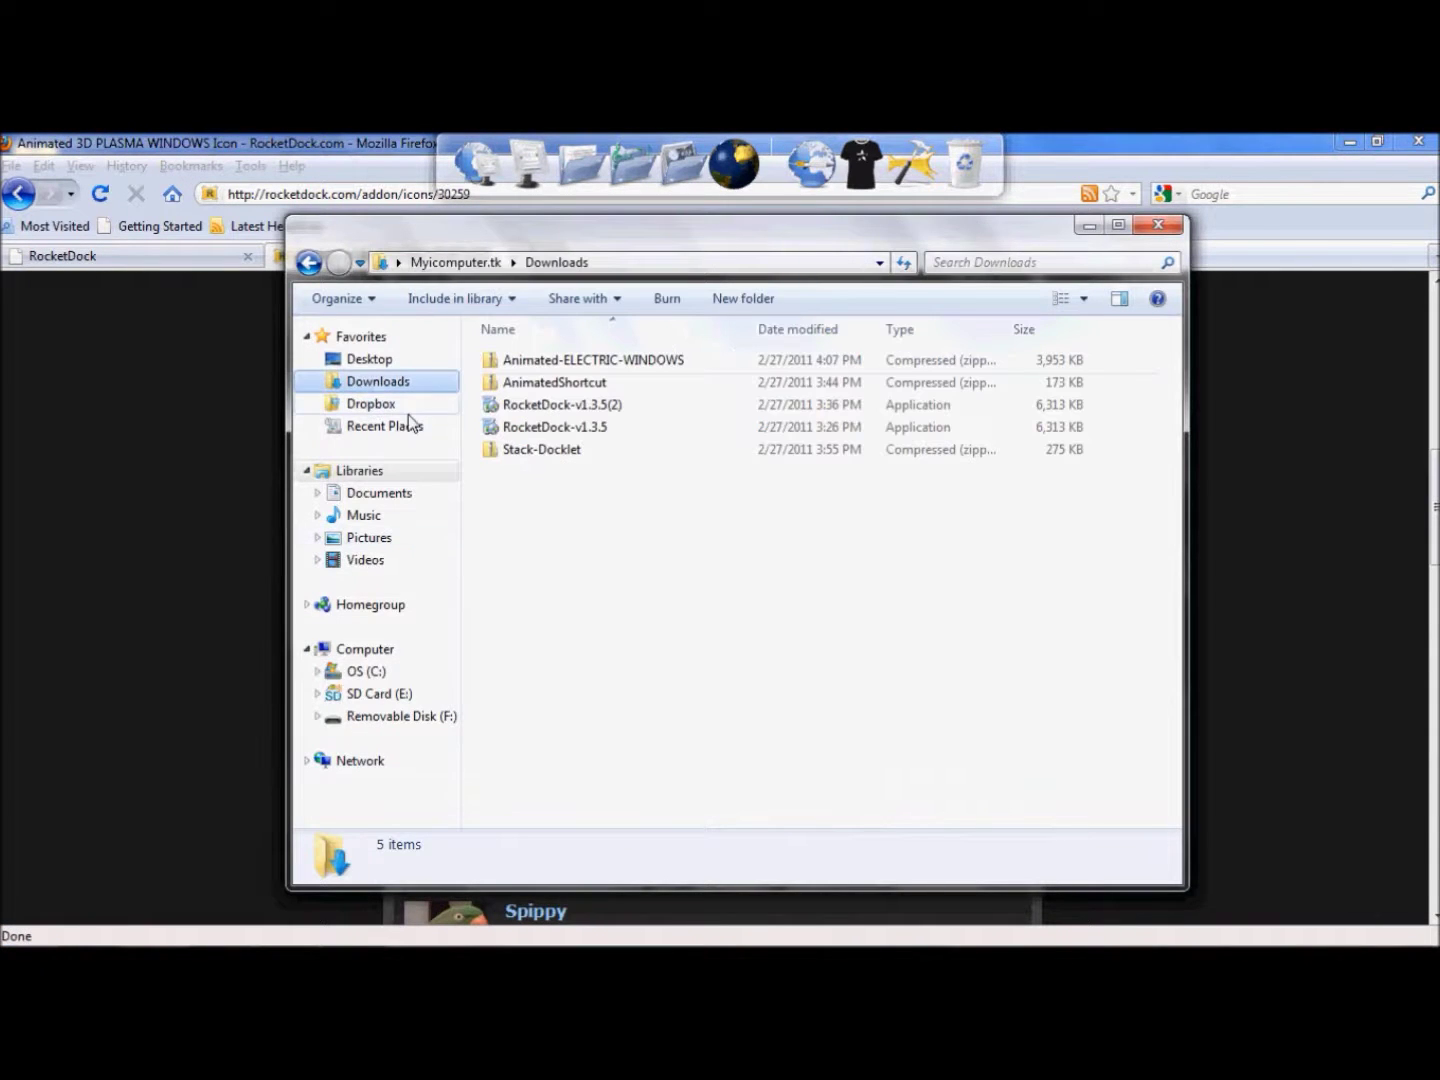
click(546, 362)
right_click(546, 363)
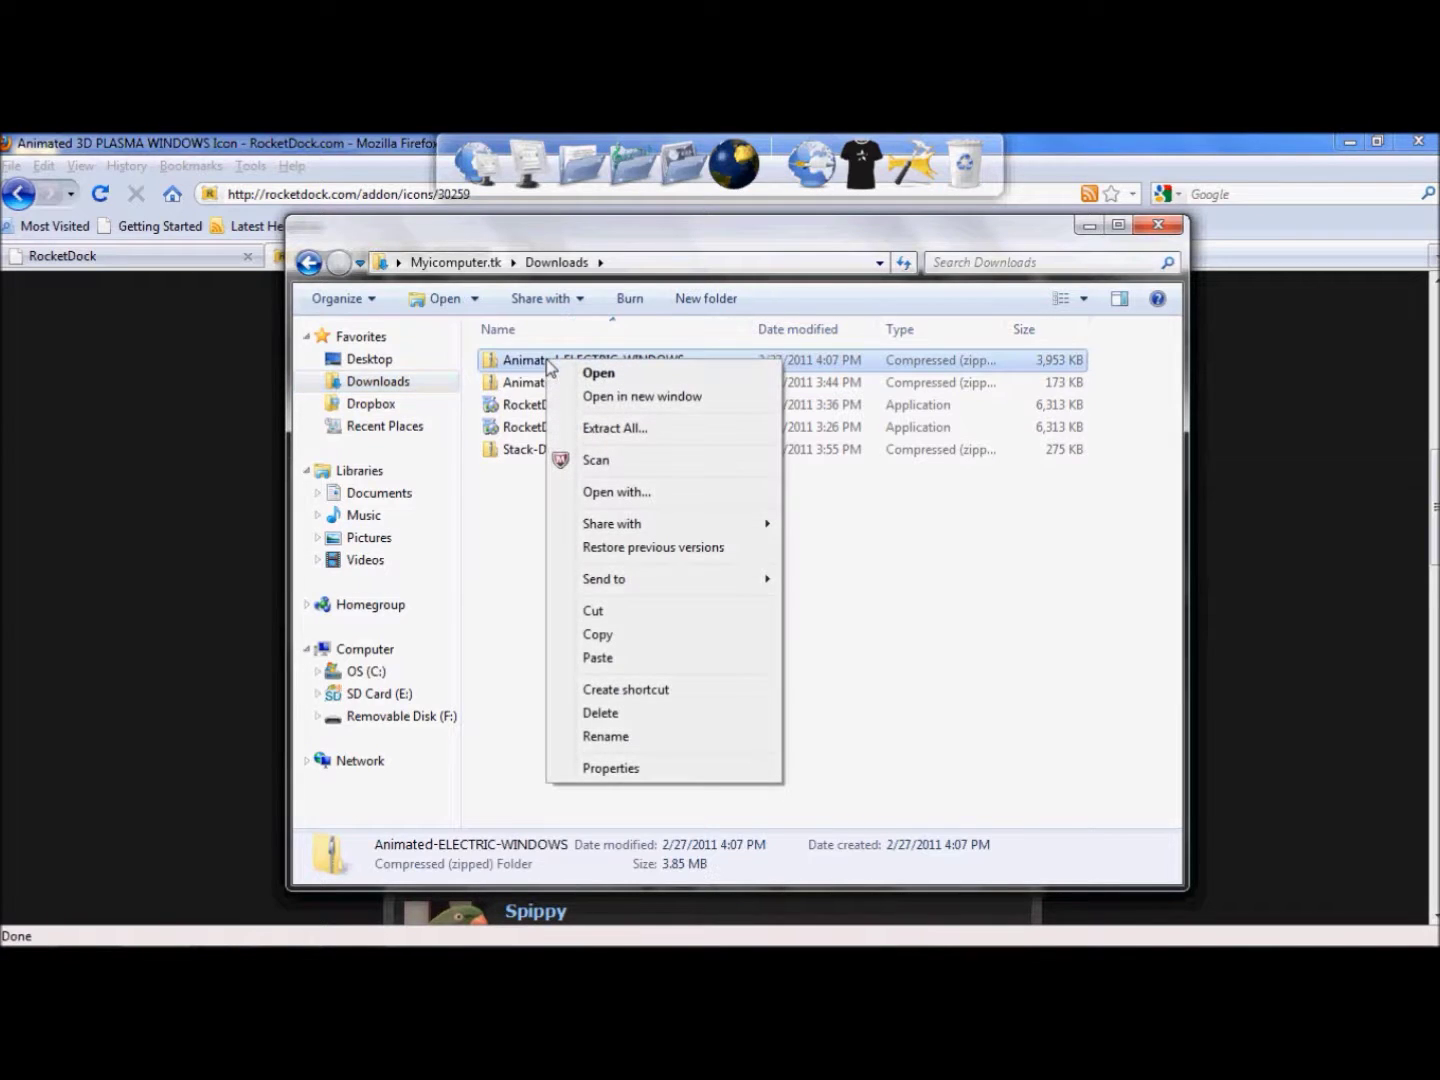
click(589, 428)
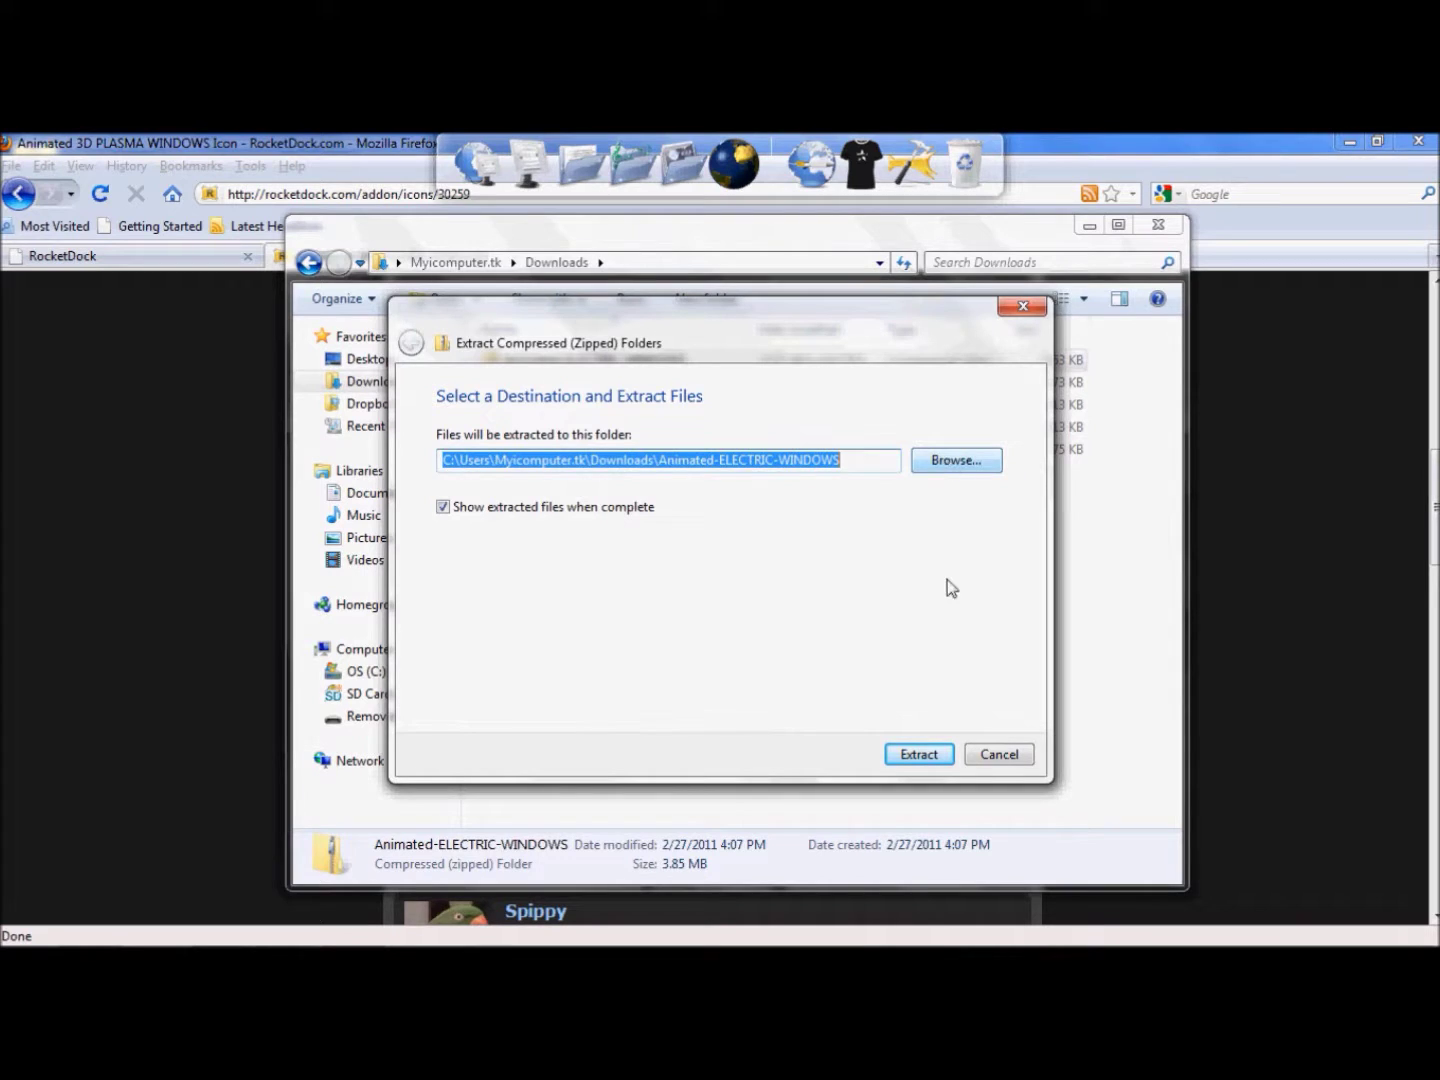
click(927, 760)
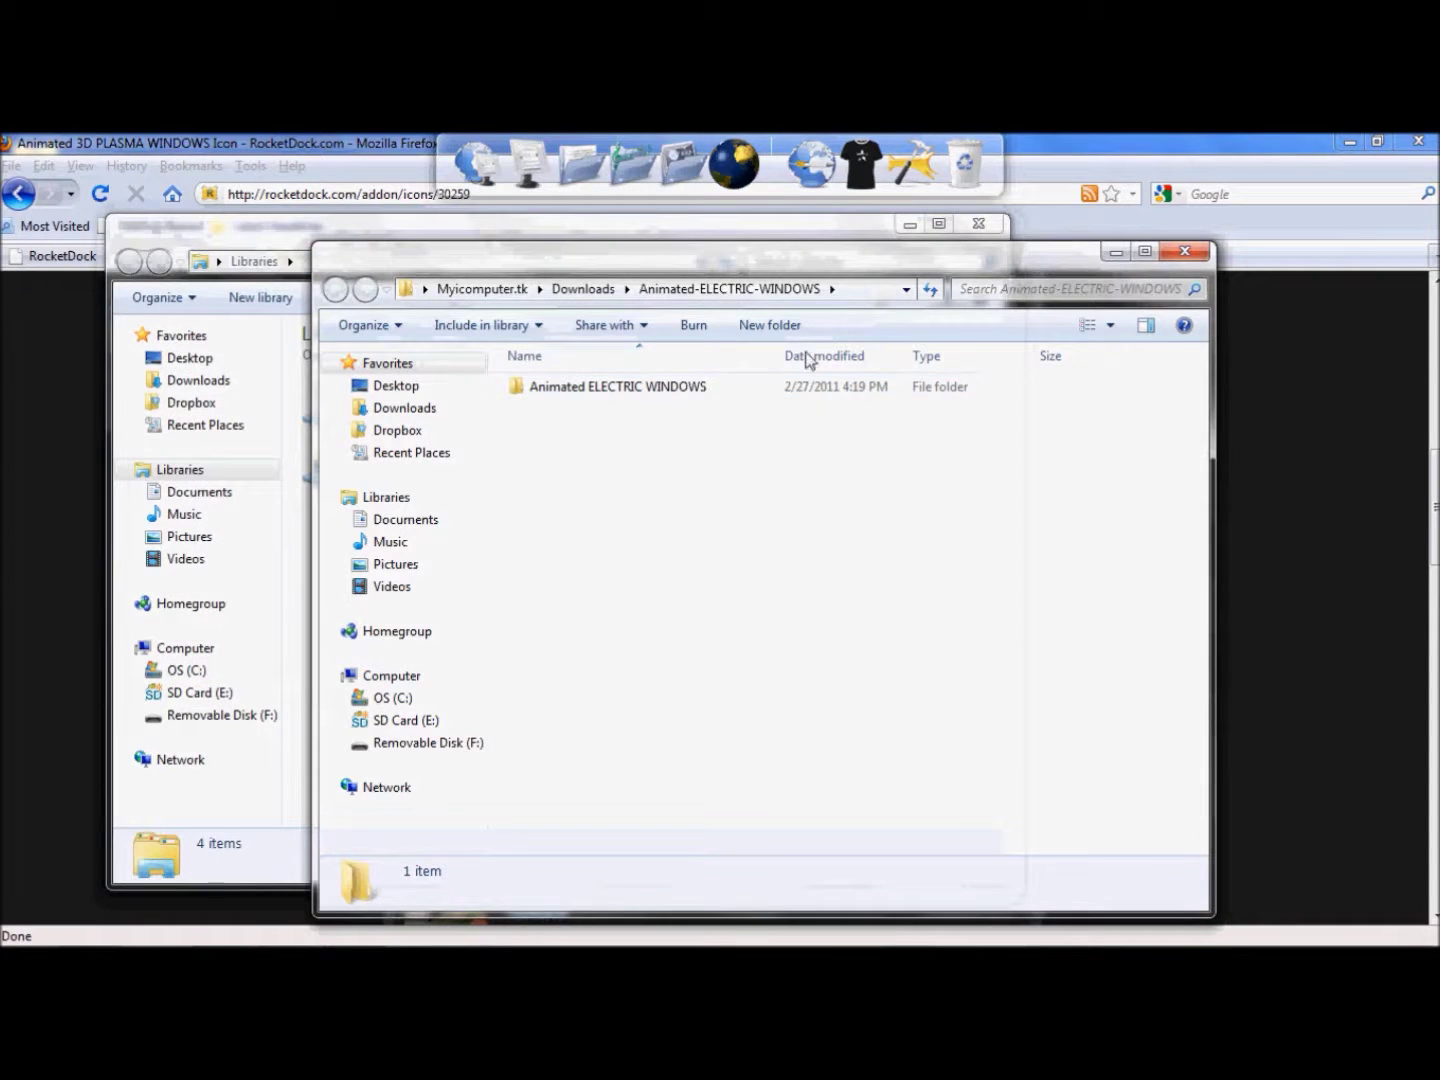
Step: Open C:\Program Files (x86)\RocketDock\Icons\Animated Icons in Explorer and position that window
click(185, 671)
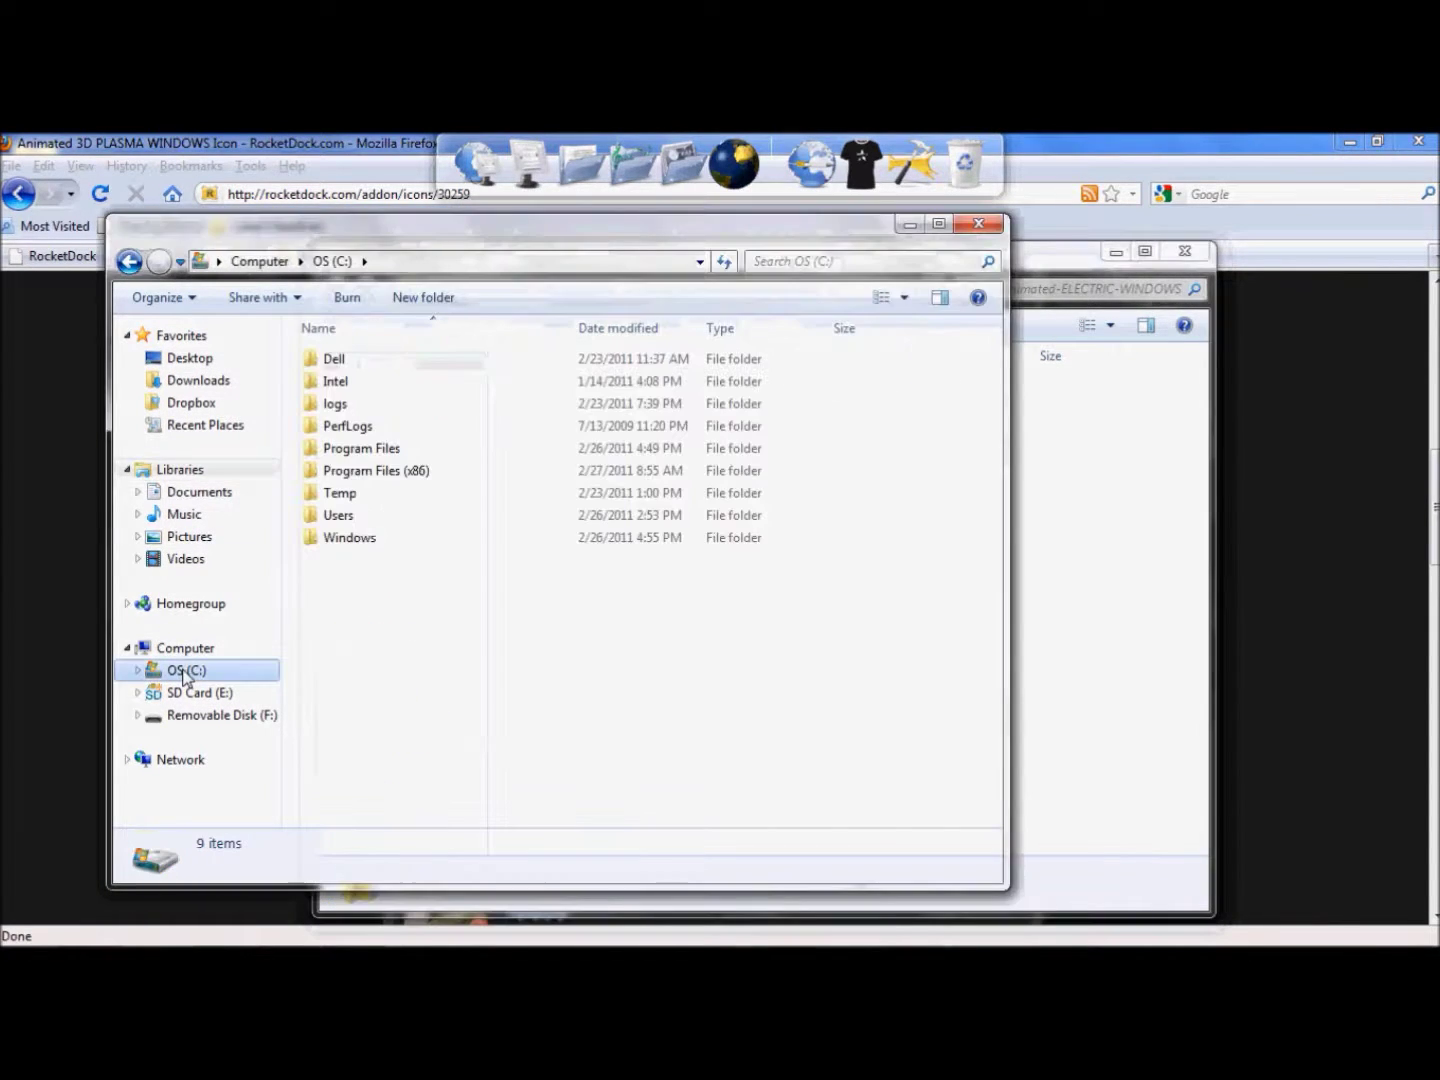
double_click(362, 470)
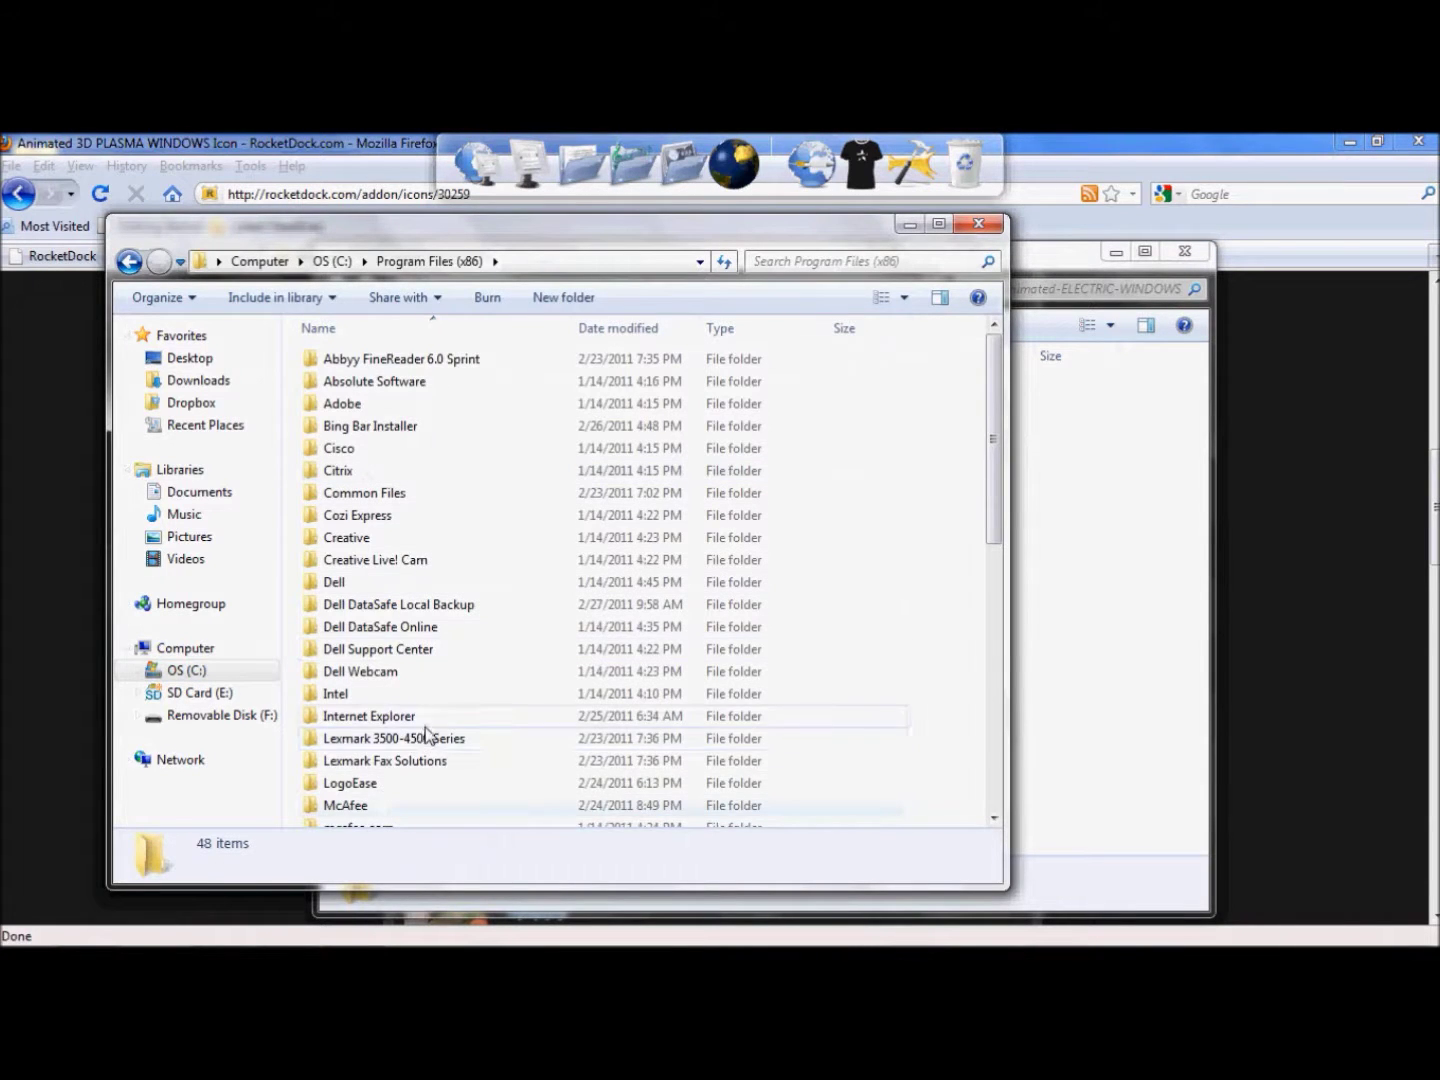
scroll(425, 727, down, 5)
scroll(401, 726, down, 1)
double_click(345, 692)
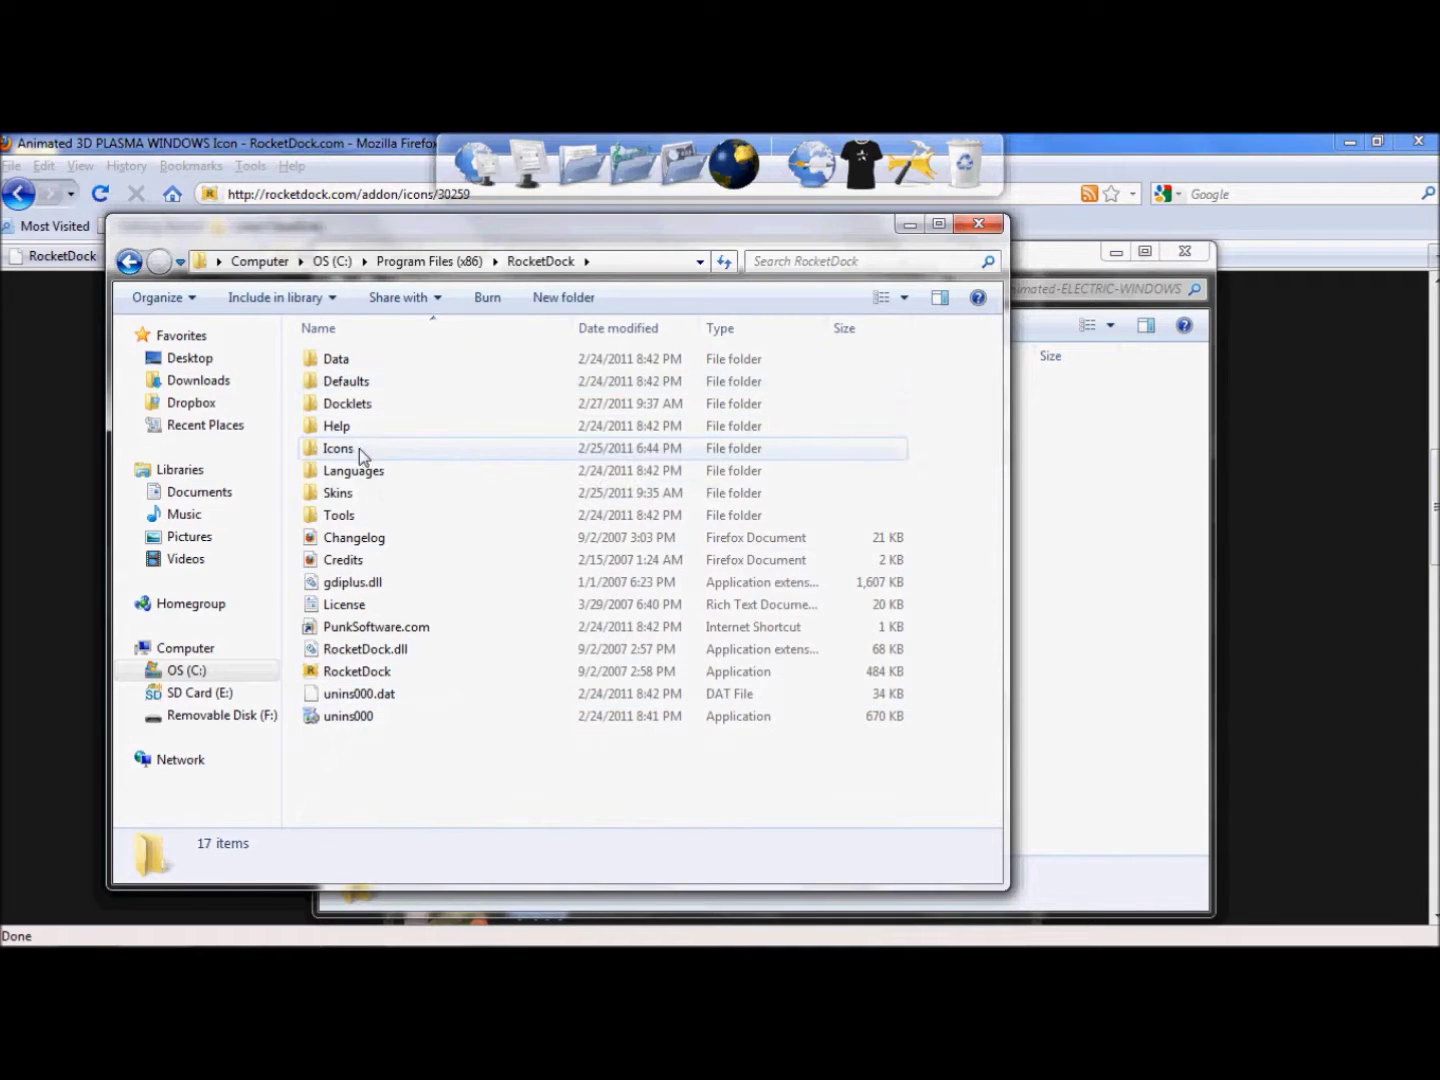
double_click(359, 448)
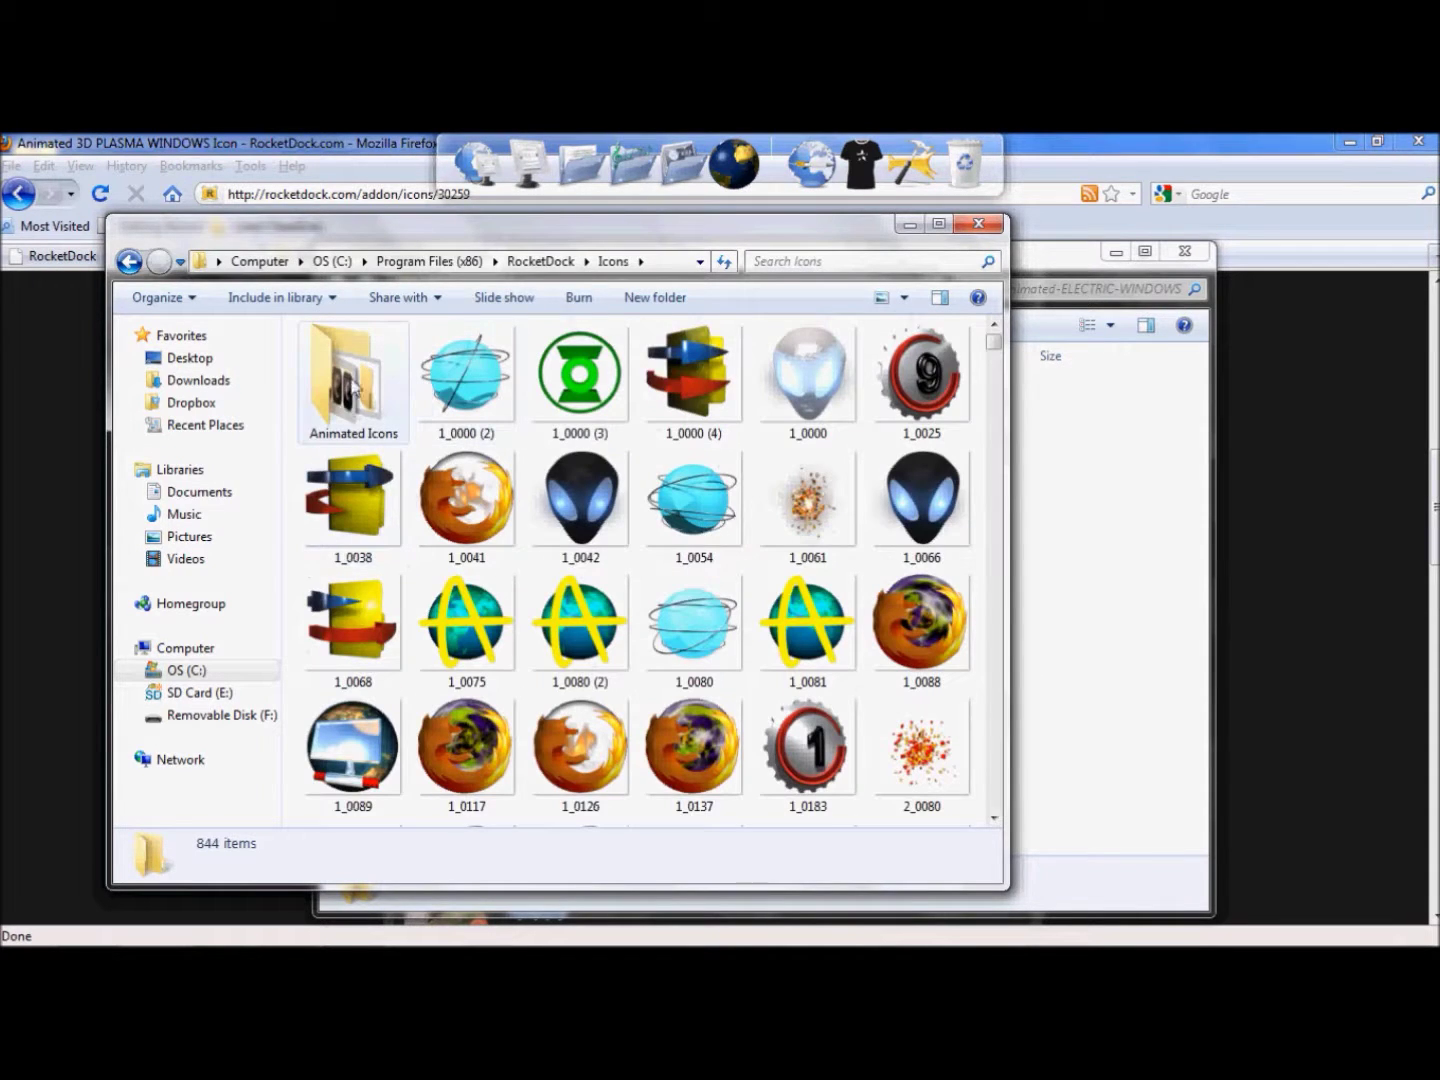
double_click(352, 412)
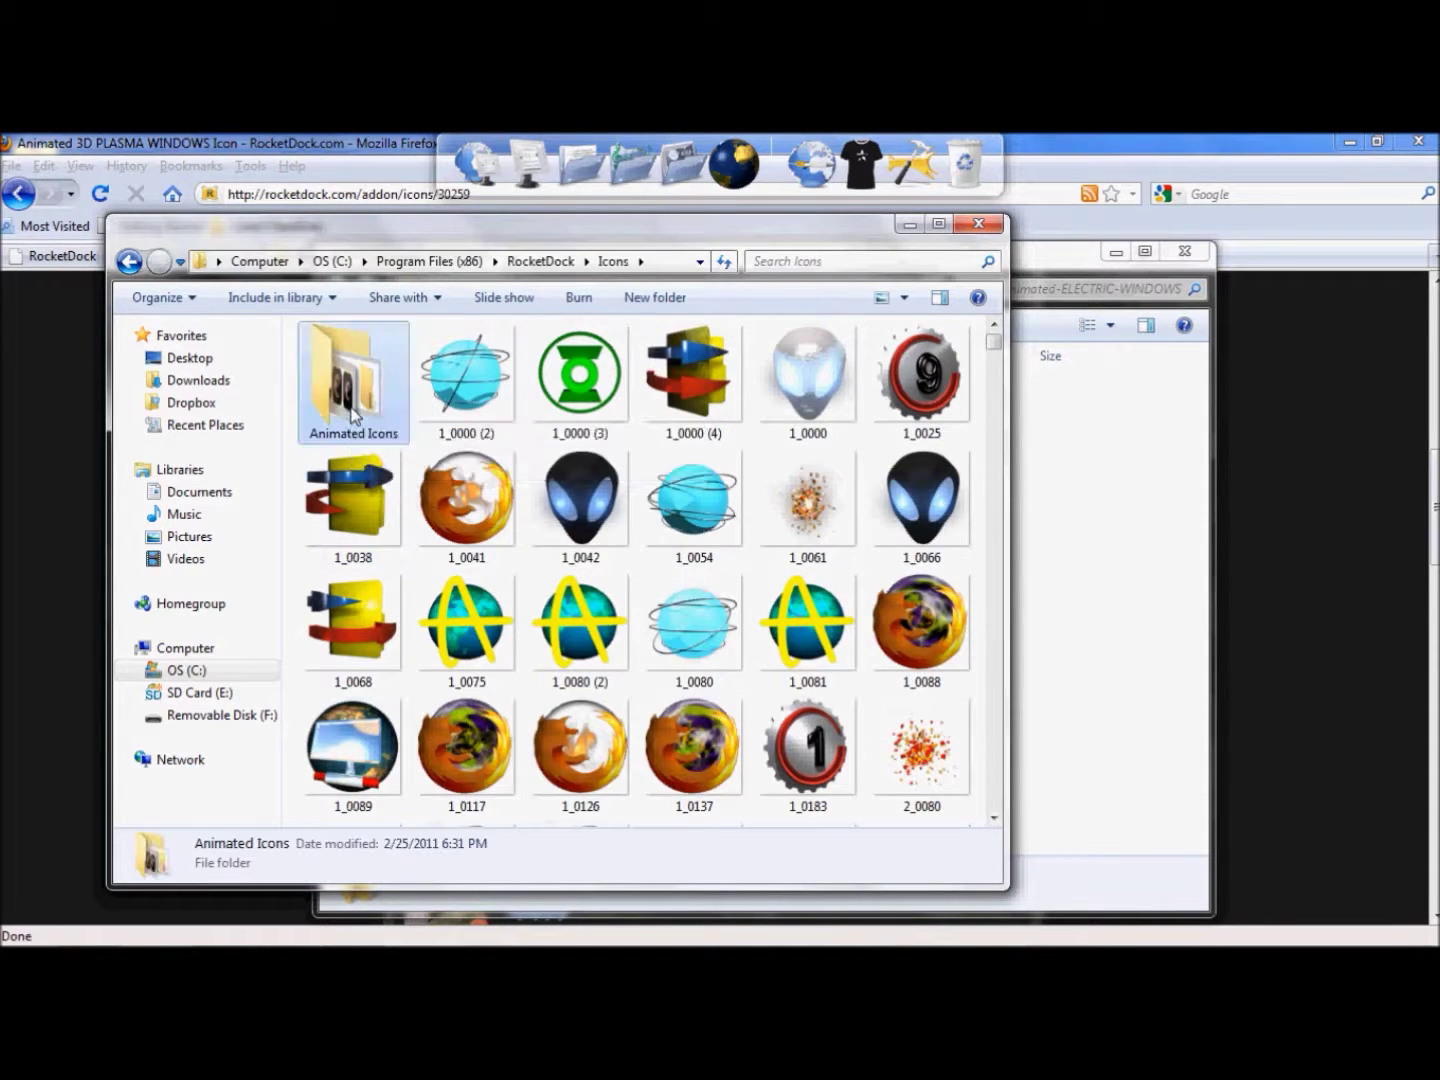
drag(505, 254, 335, 313)
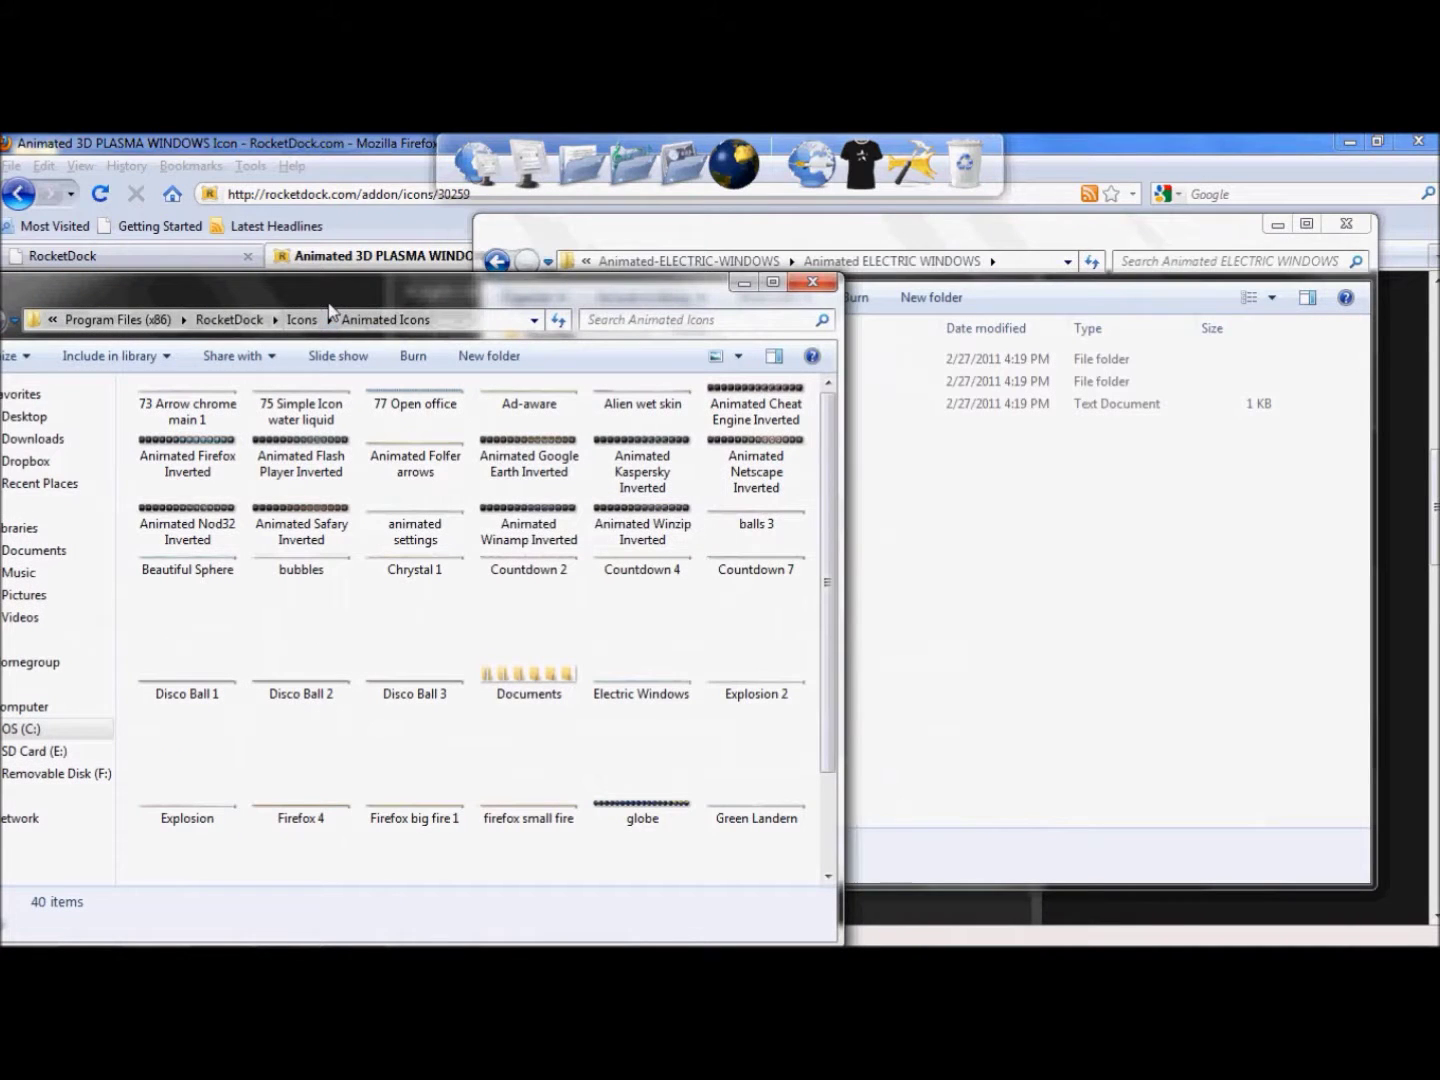
drag(330, 311, 379, 264)
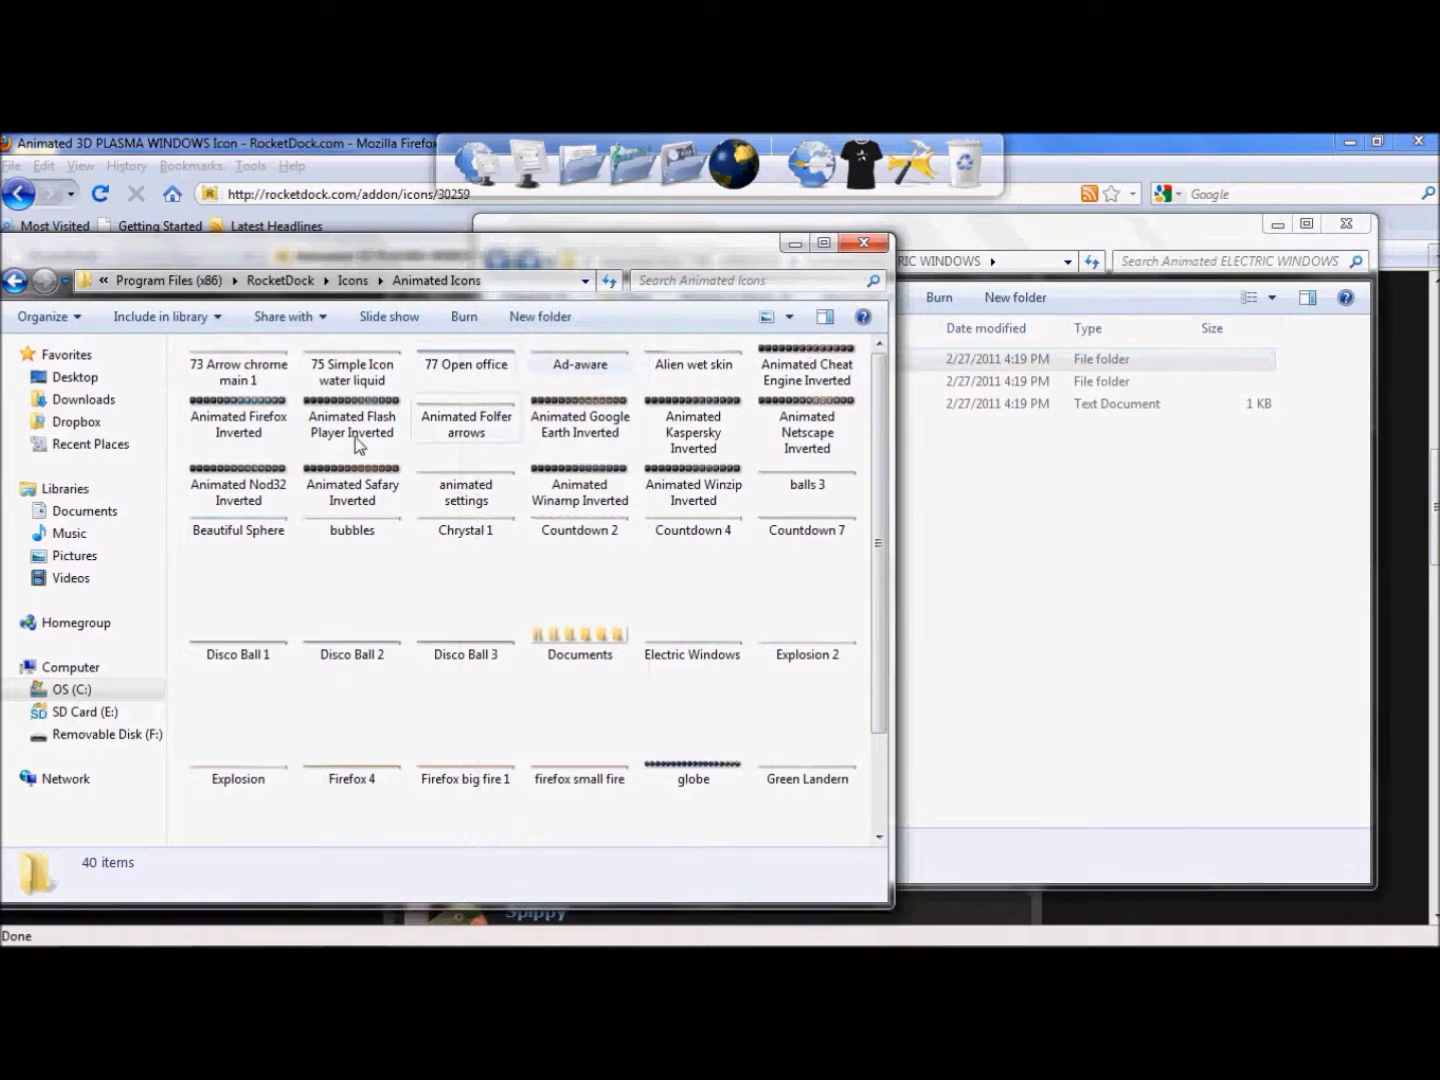
Step: Drag Electric Windows from the extracted ANIMATED folder into Animated Icons, then close both windows
click(1017, 236)
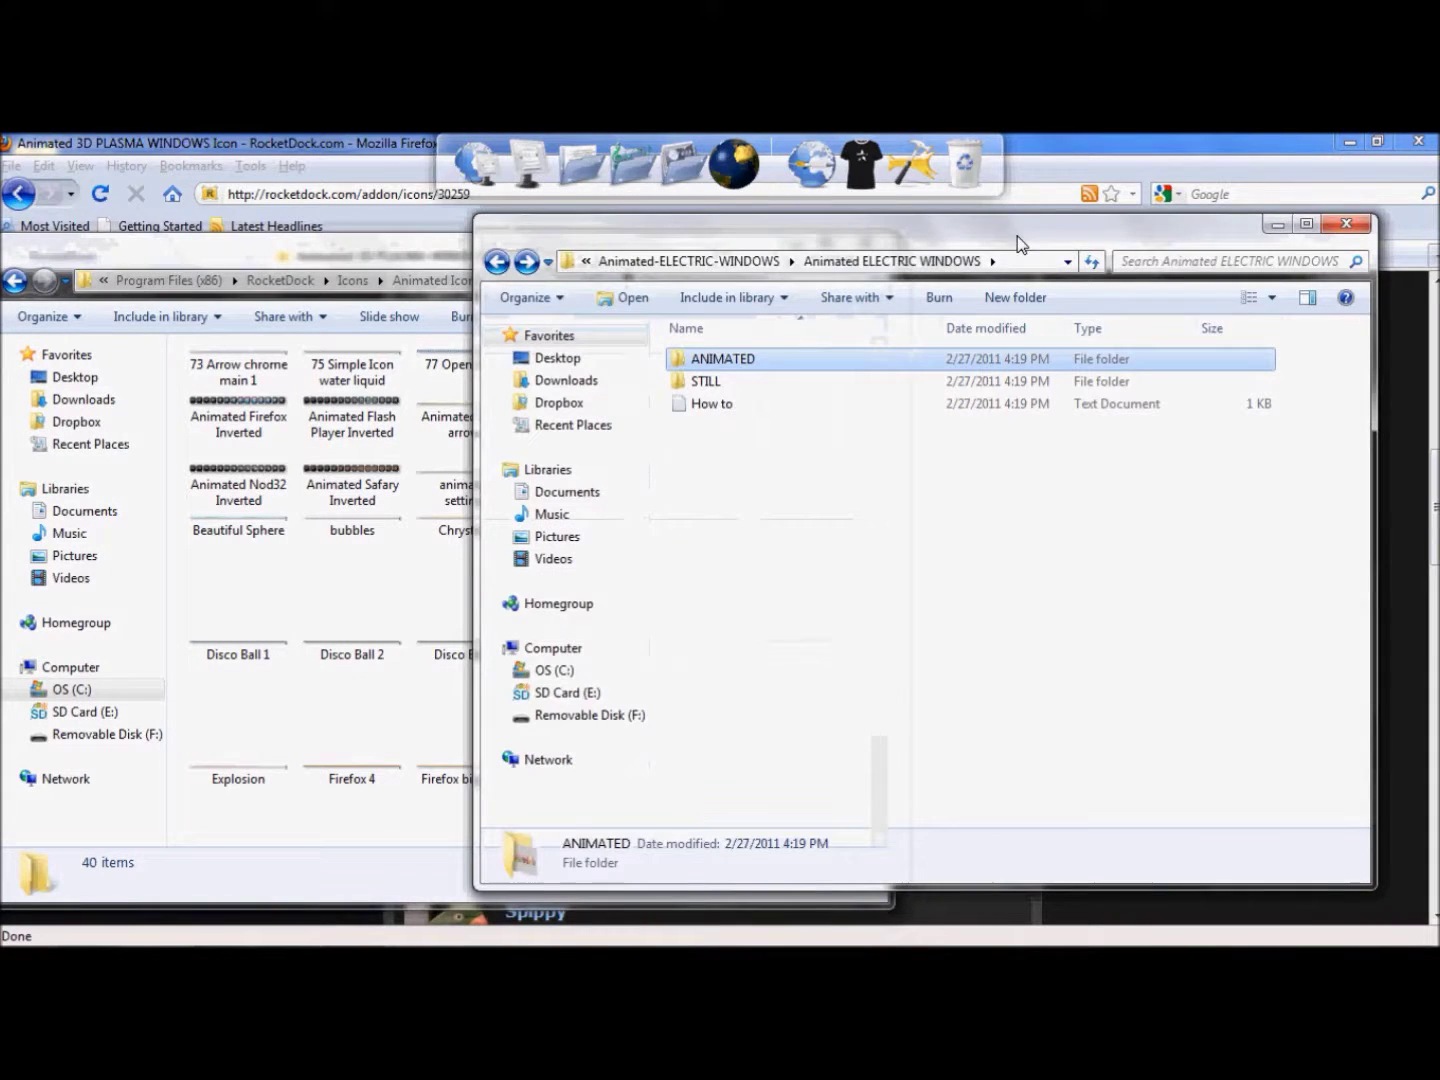
double_click(717, 362)
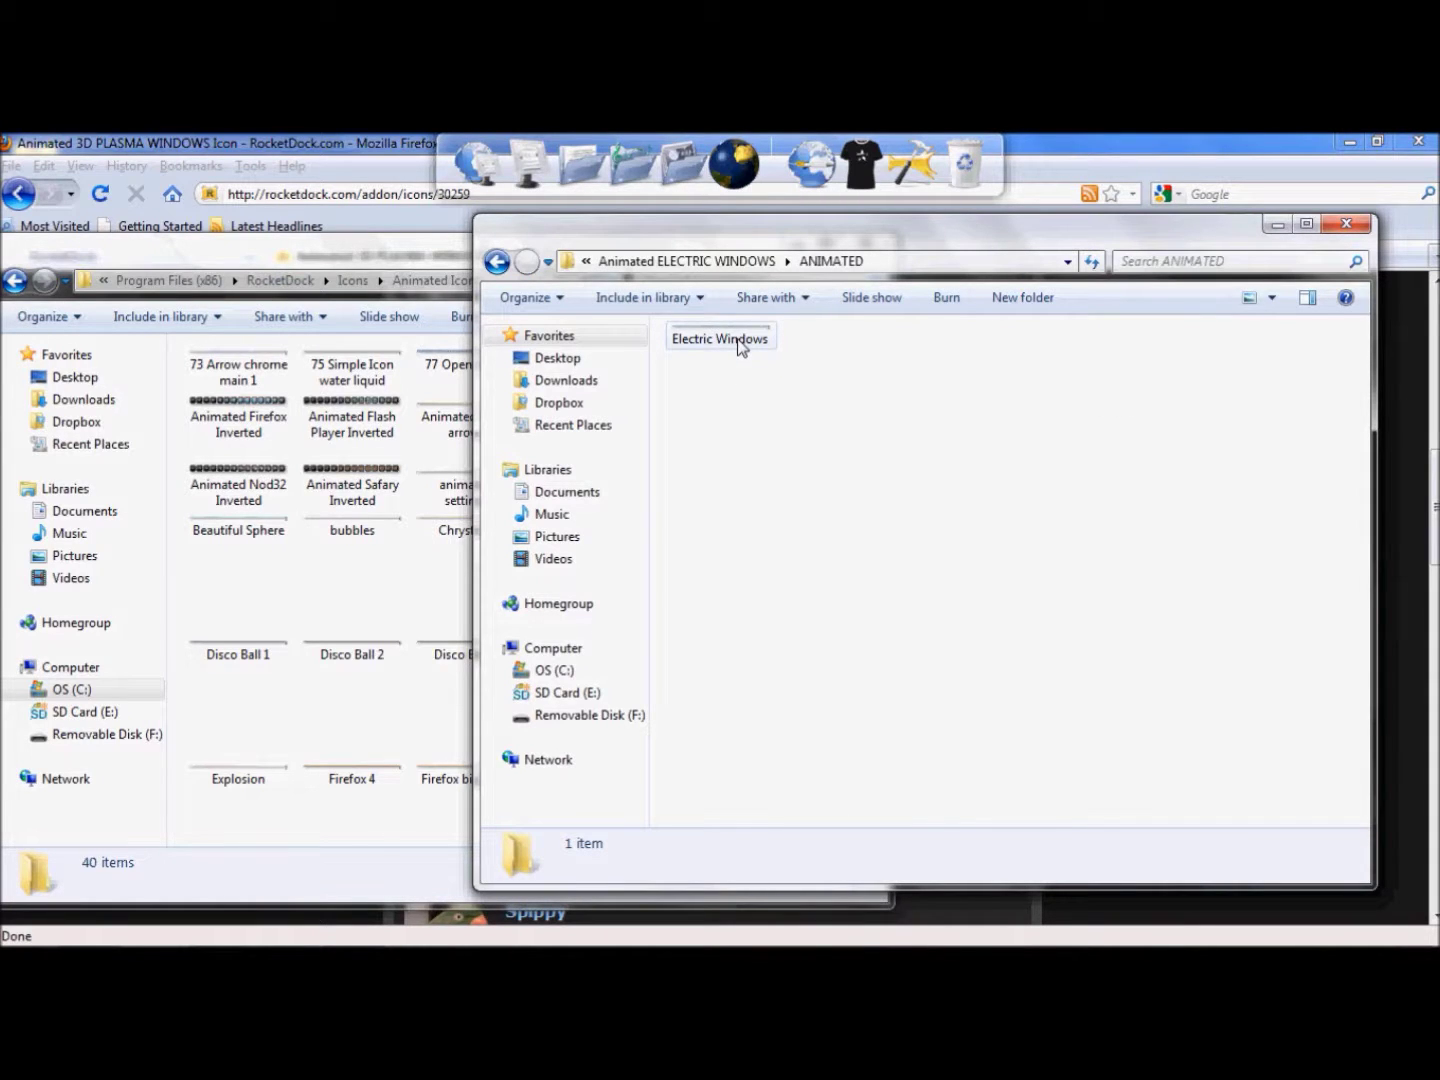
click(740, 346)
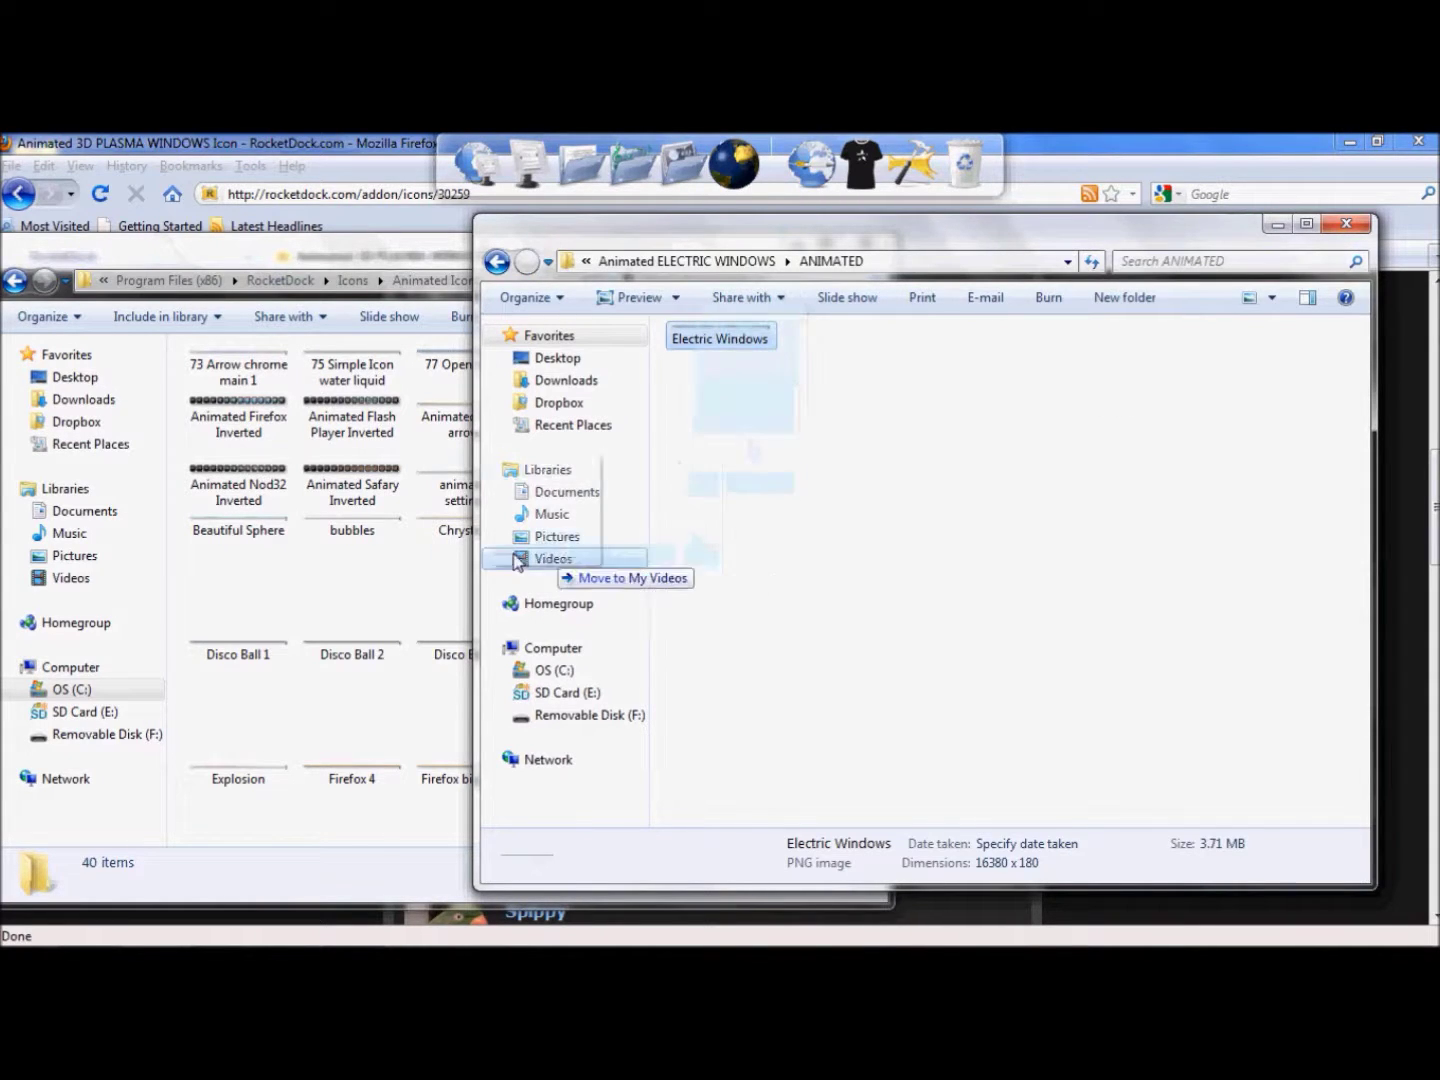
drag(517, 561, 365, 579)
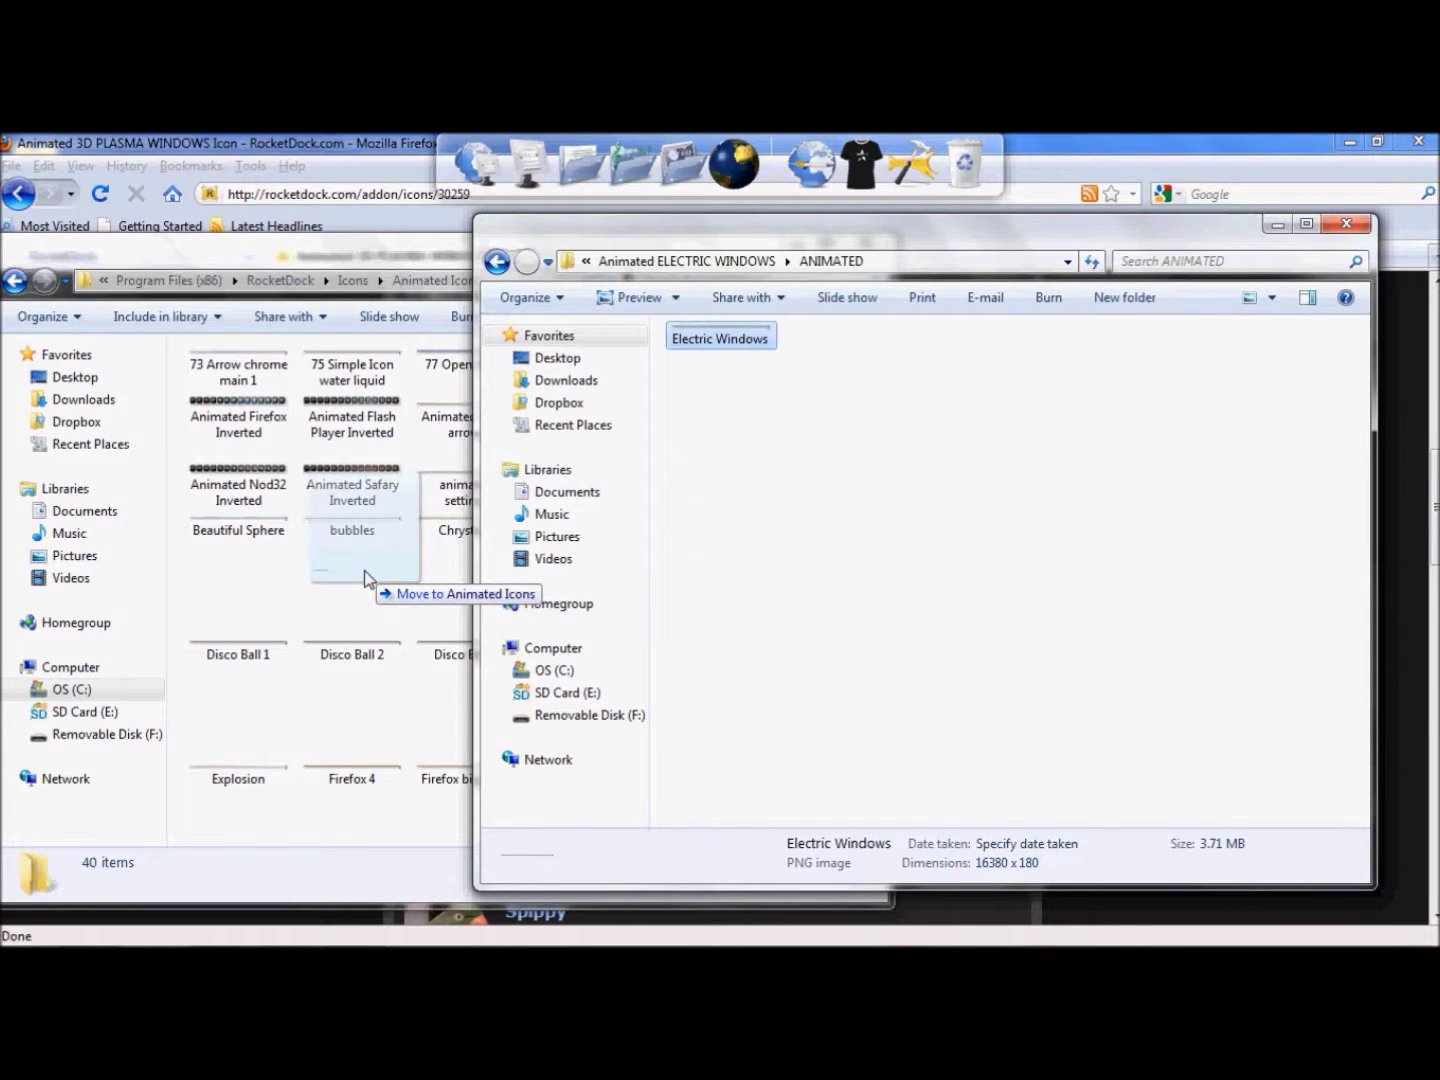
drag(365, 578, 712, 559)
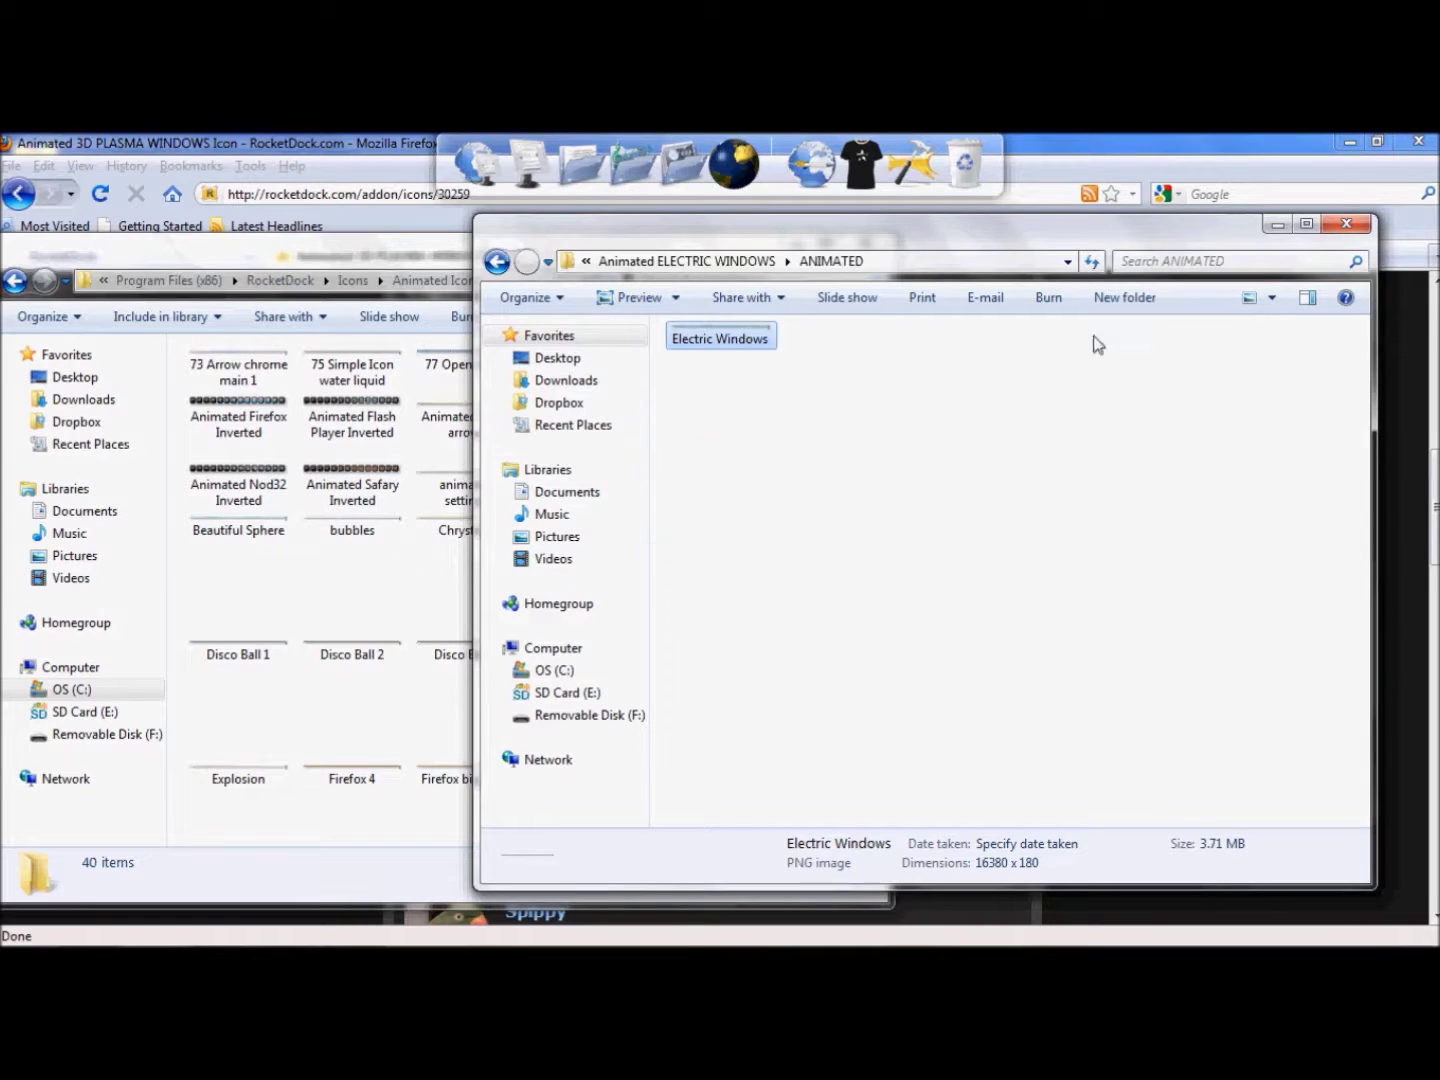
click(1346, 226)
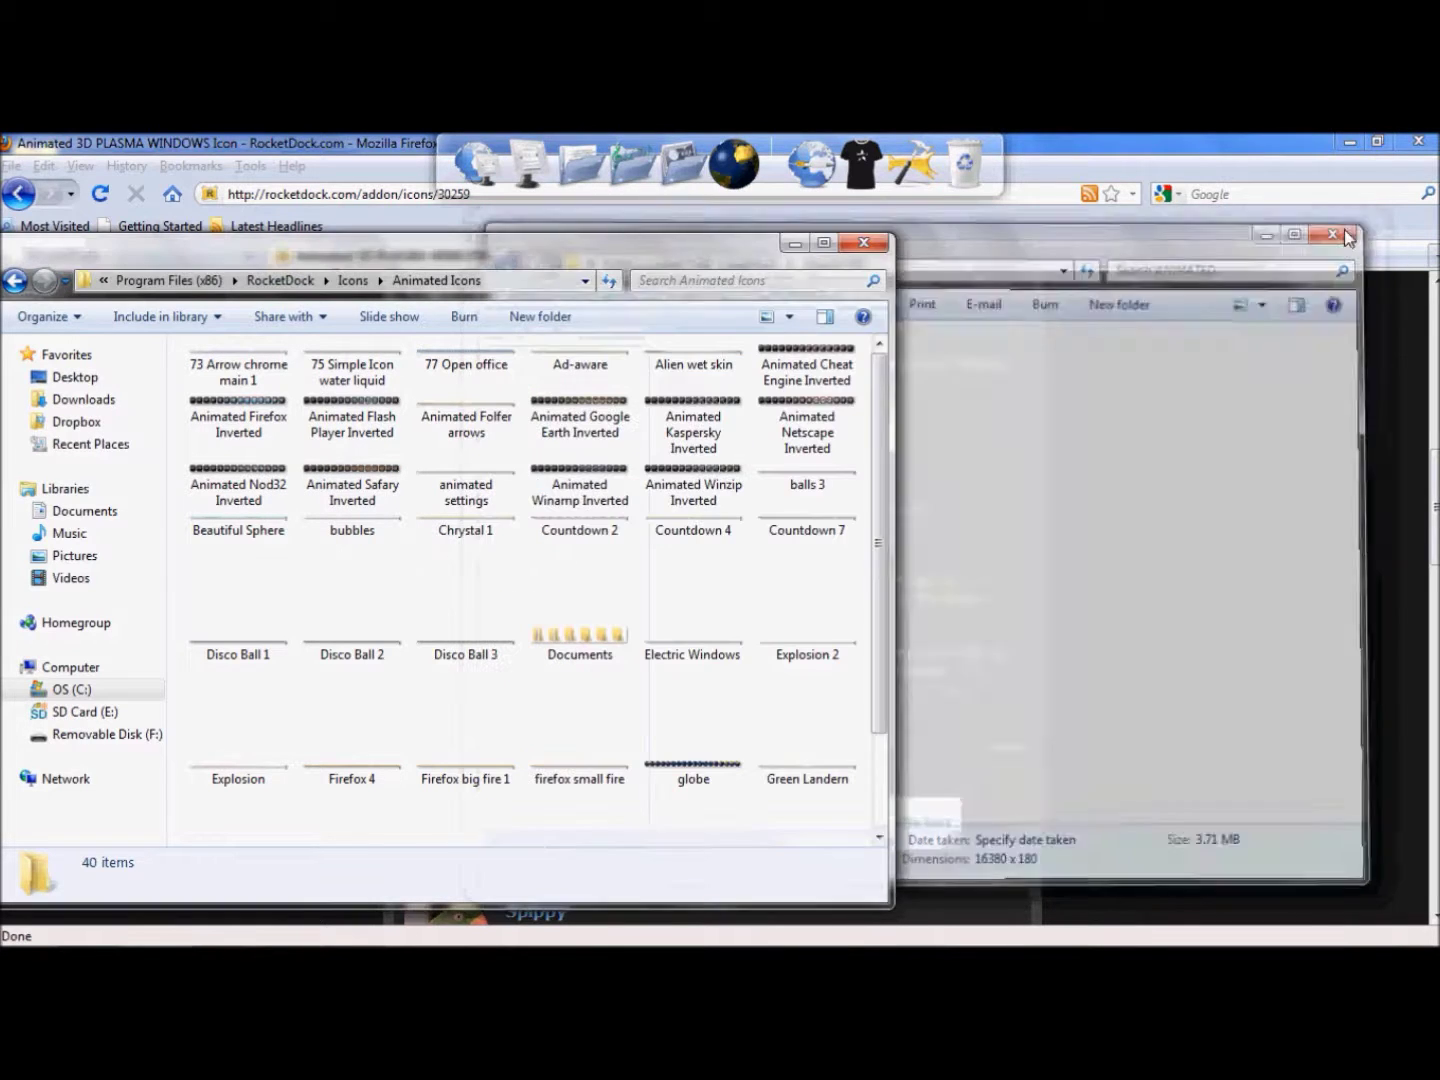
click(879, 250)
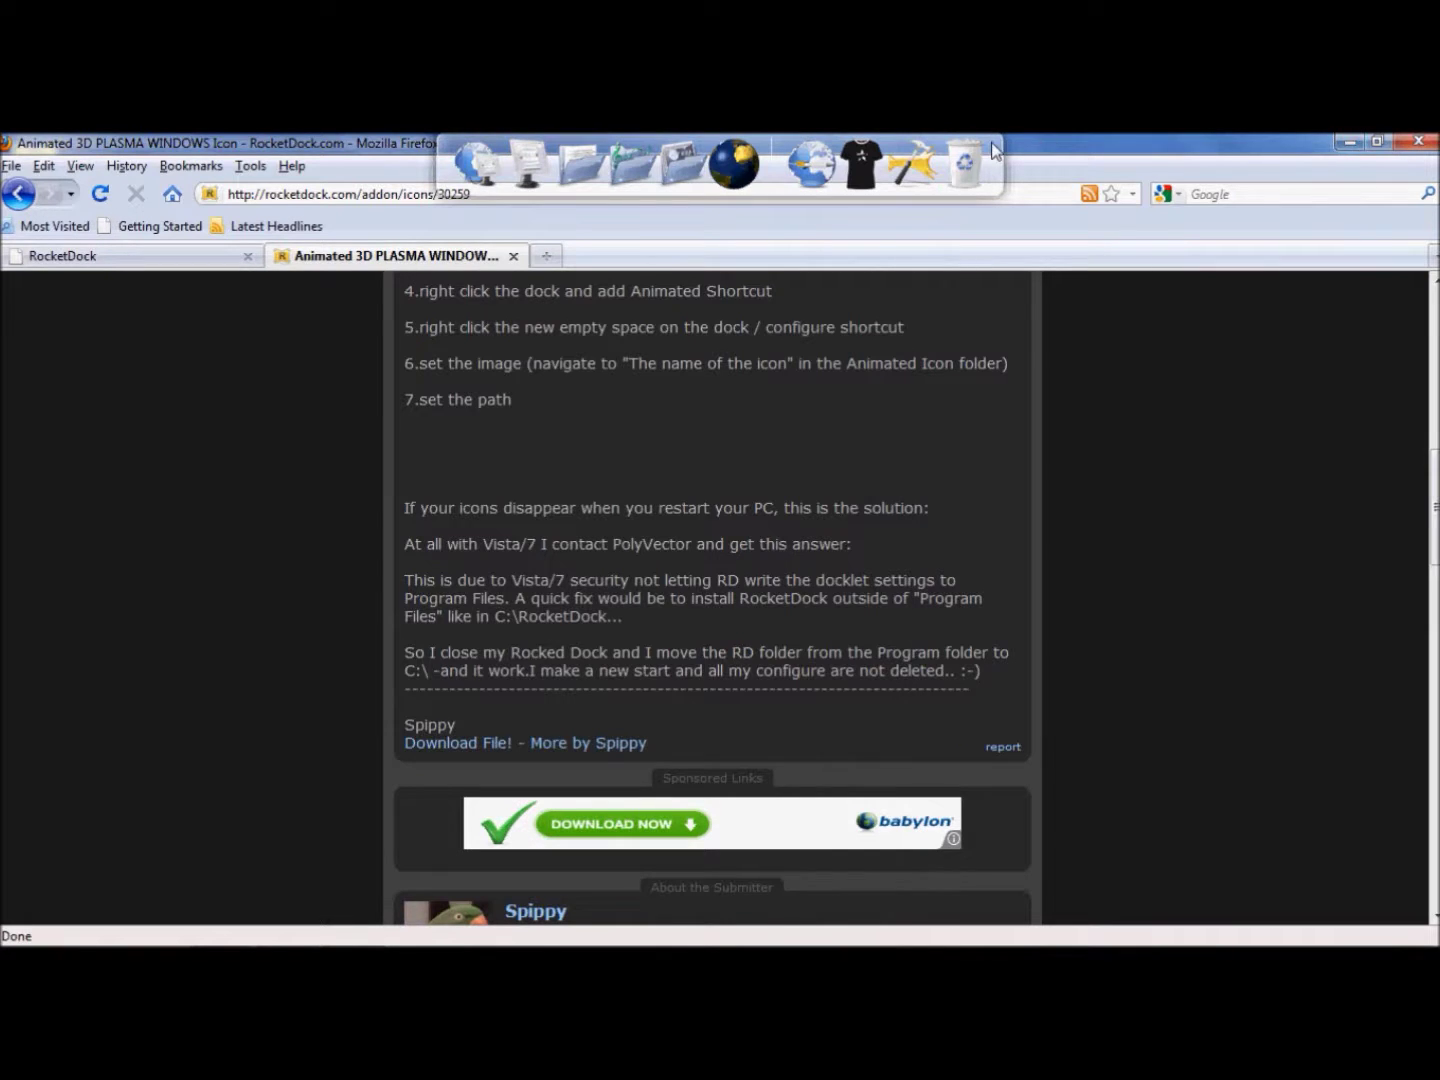
Step: Close the PLASMA WINDOWS tab and open Configure Shortcut for the dock's FireFox globe icon
click(513, 257)
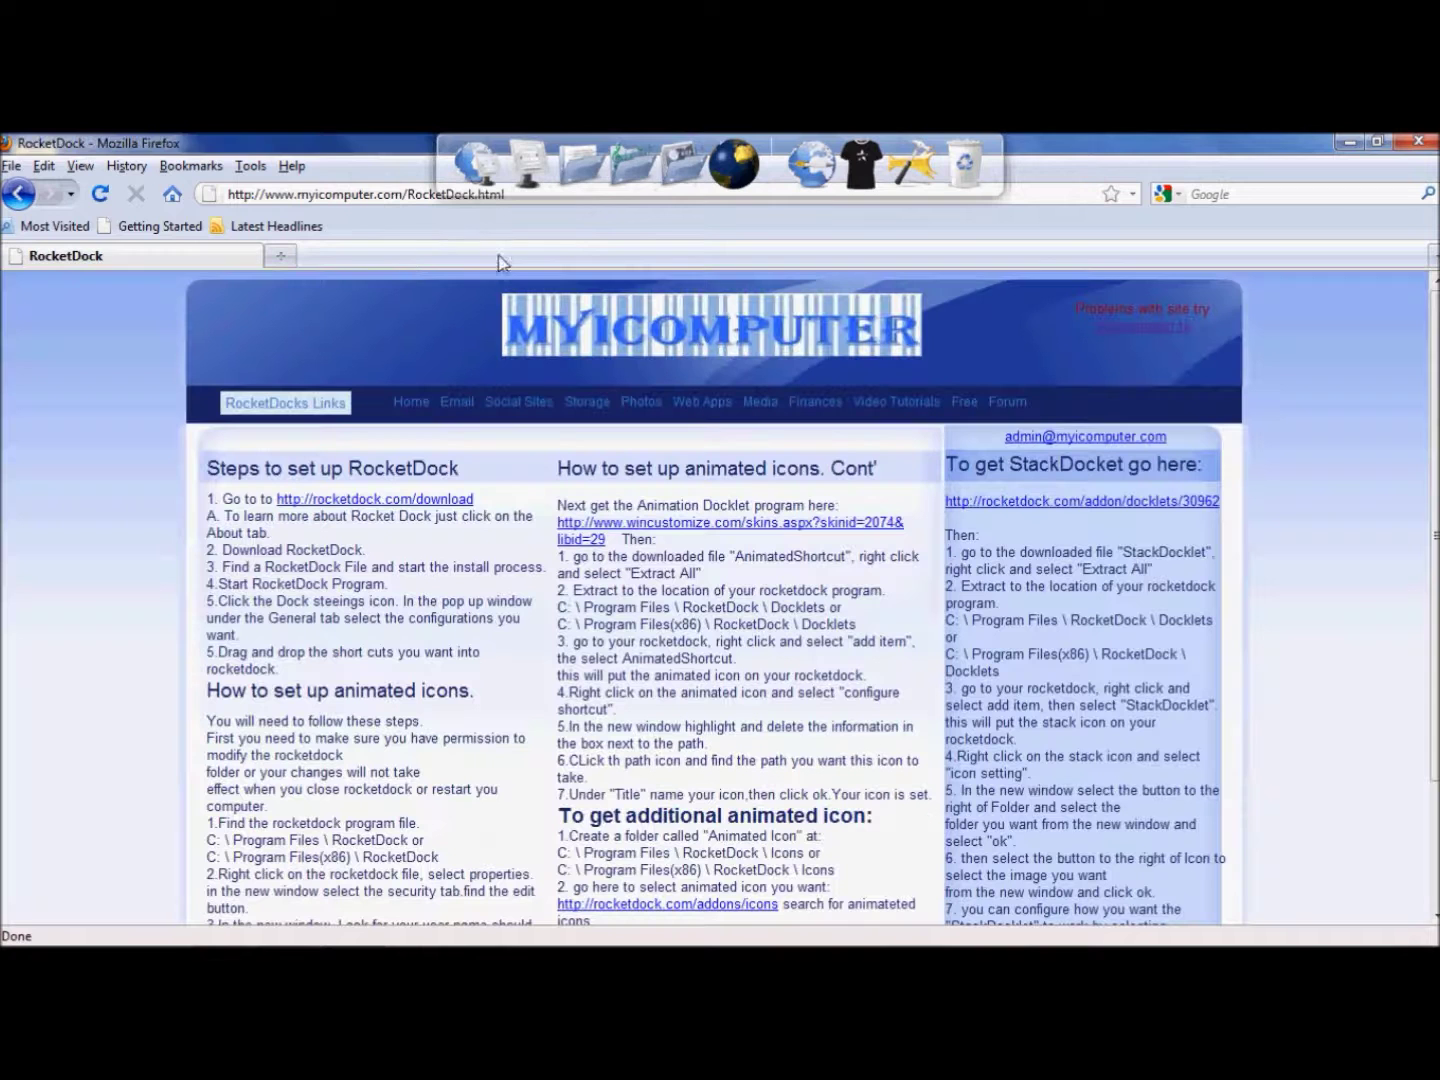
right_click(737, 190)
click(776, 224)
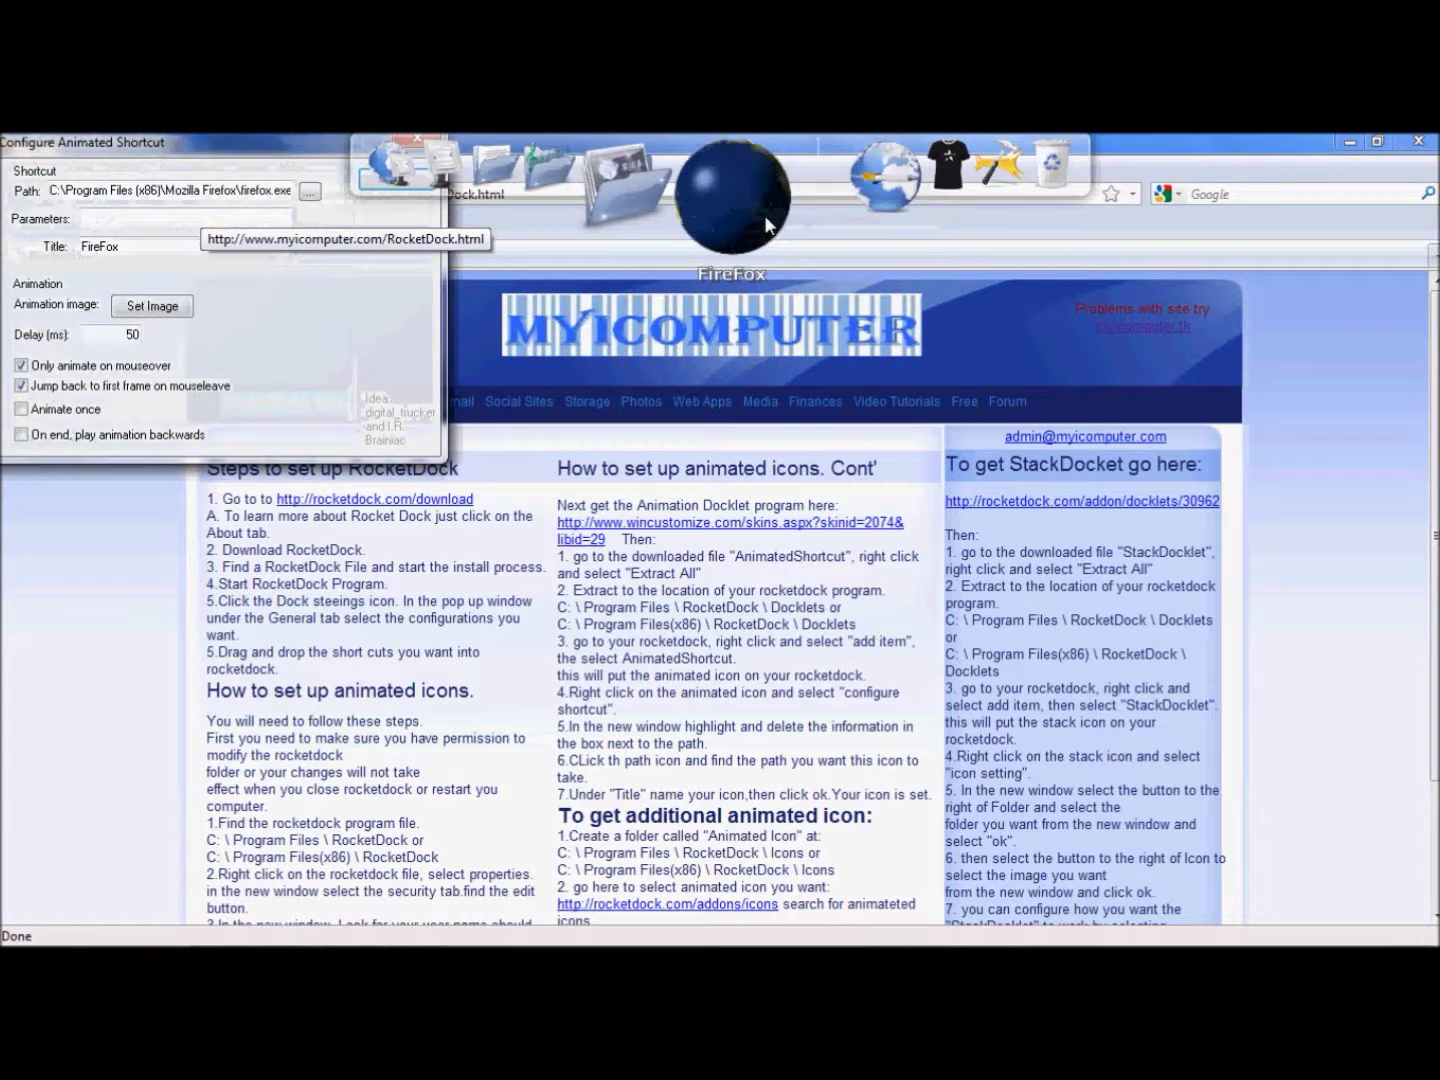
Step: Set the FireFox shortcut's animation image to Electric Windows.png from the Animated Icons folder
click(156, 306)
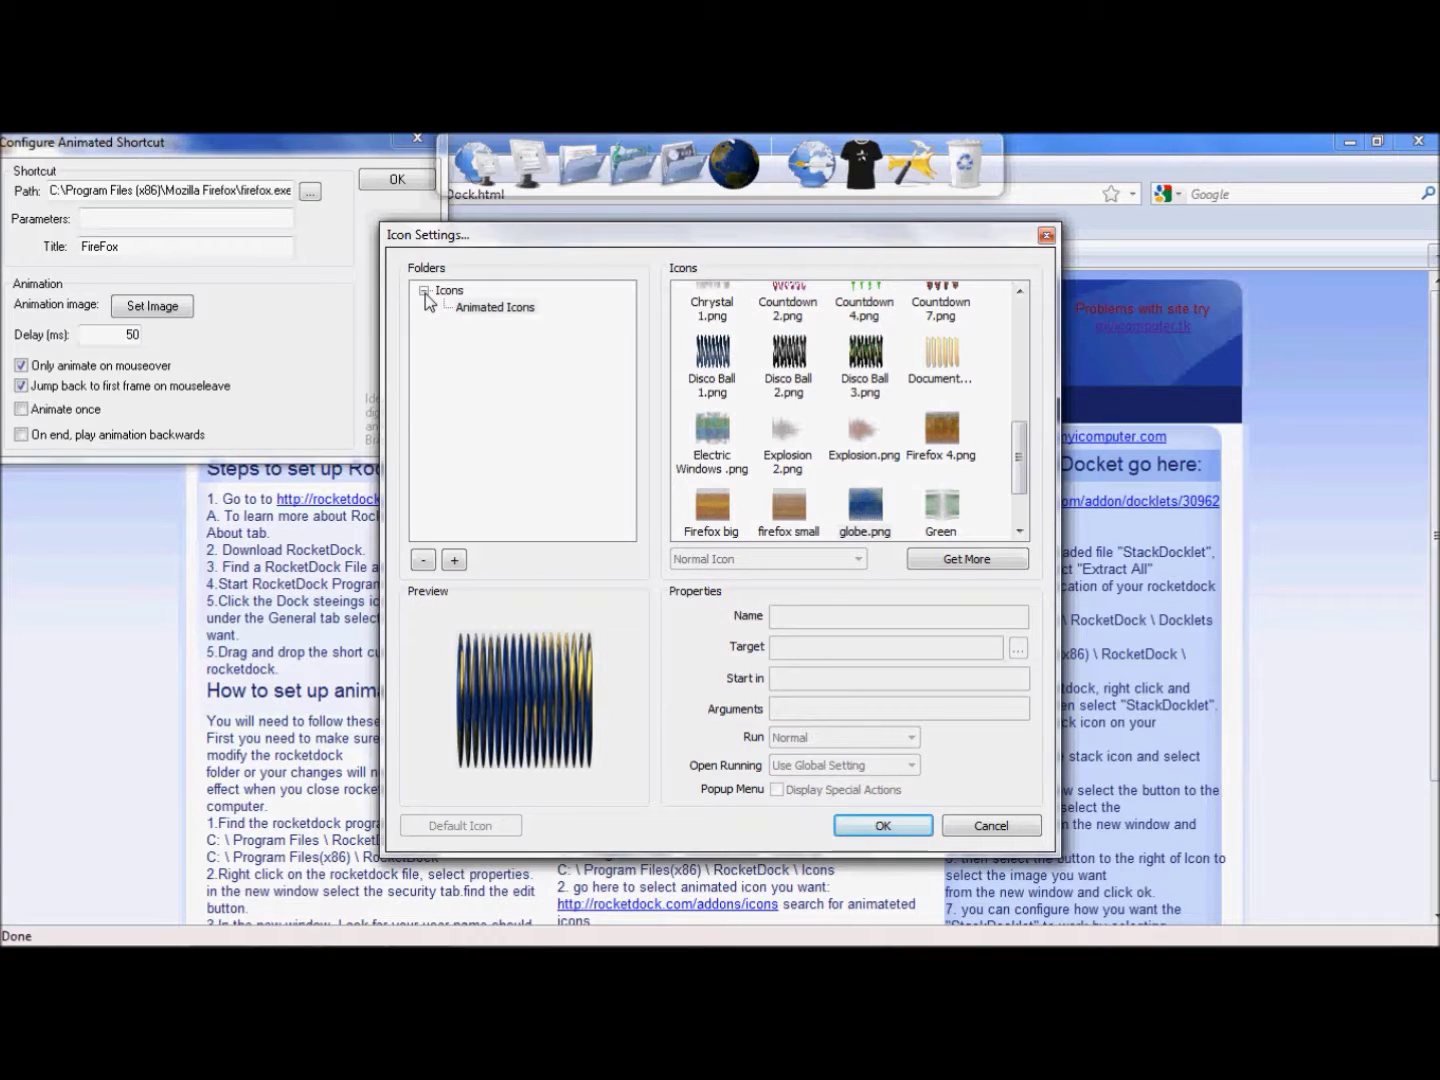
click(487, 311)
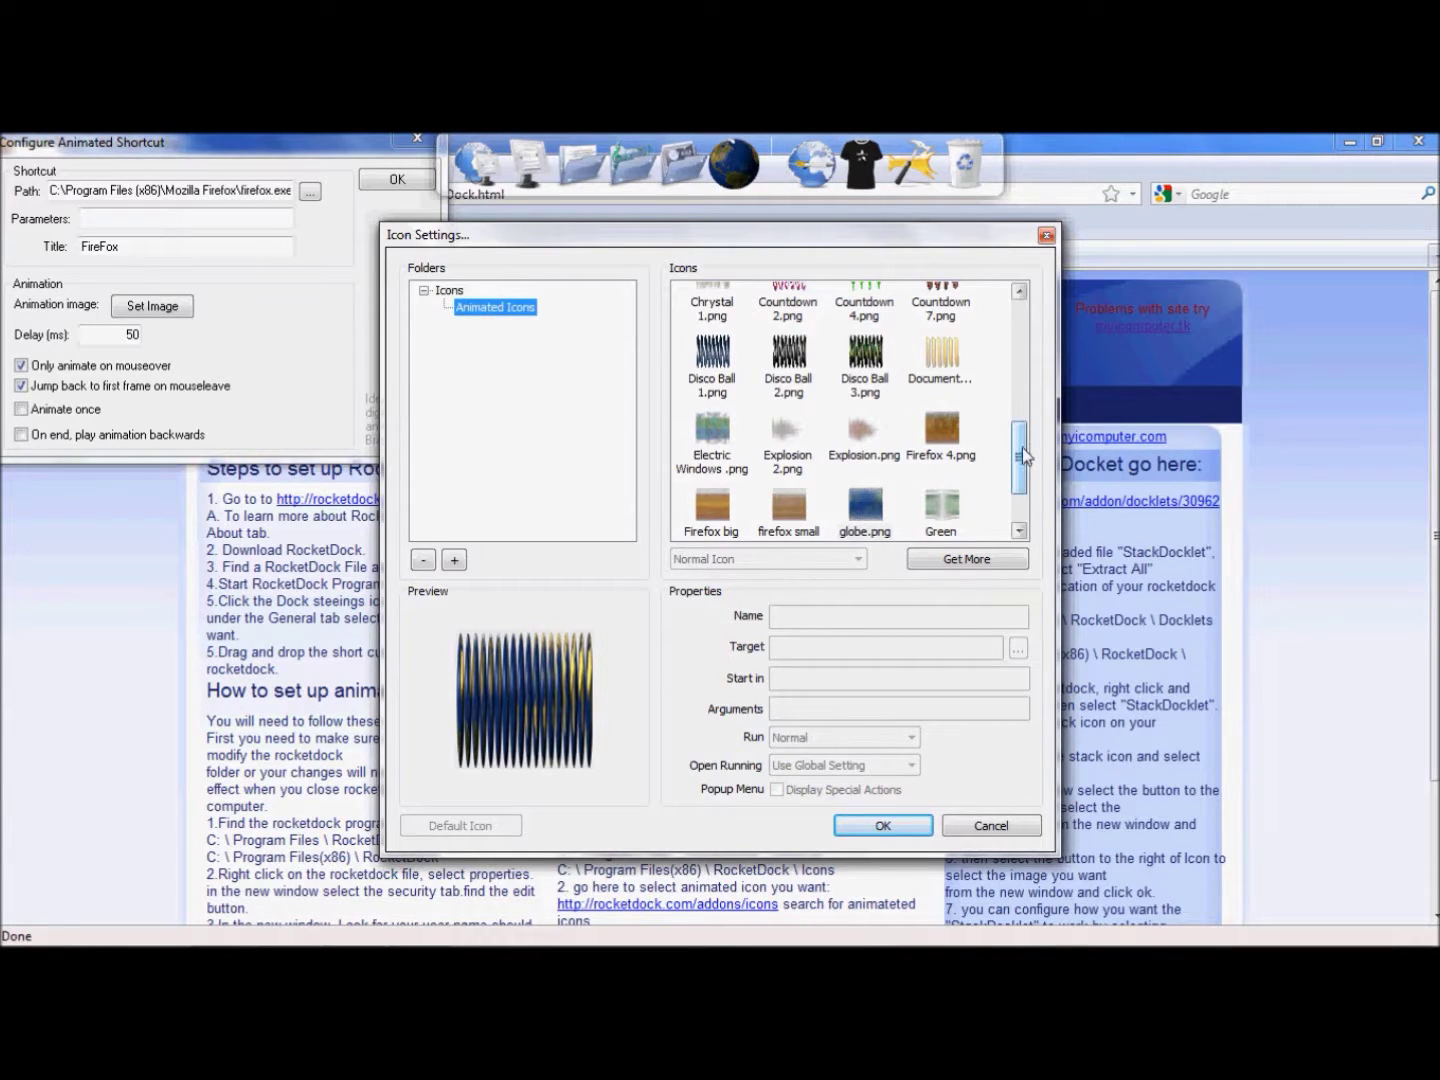
mouse_move(1021, 457)
mouse_down()
mouse_move(1022, 430)
mouse_move(1032, 499)
mouse_move(1030, 488)
mouse_up()
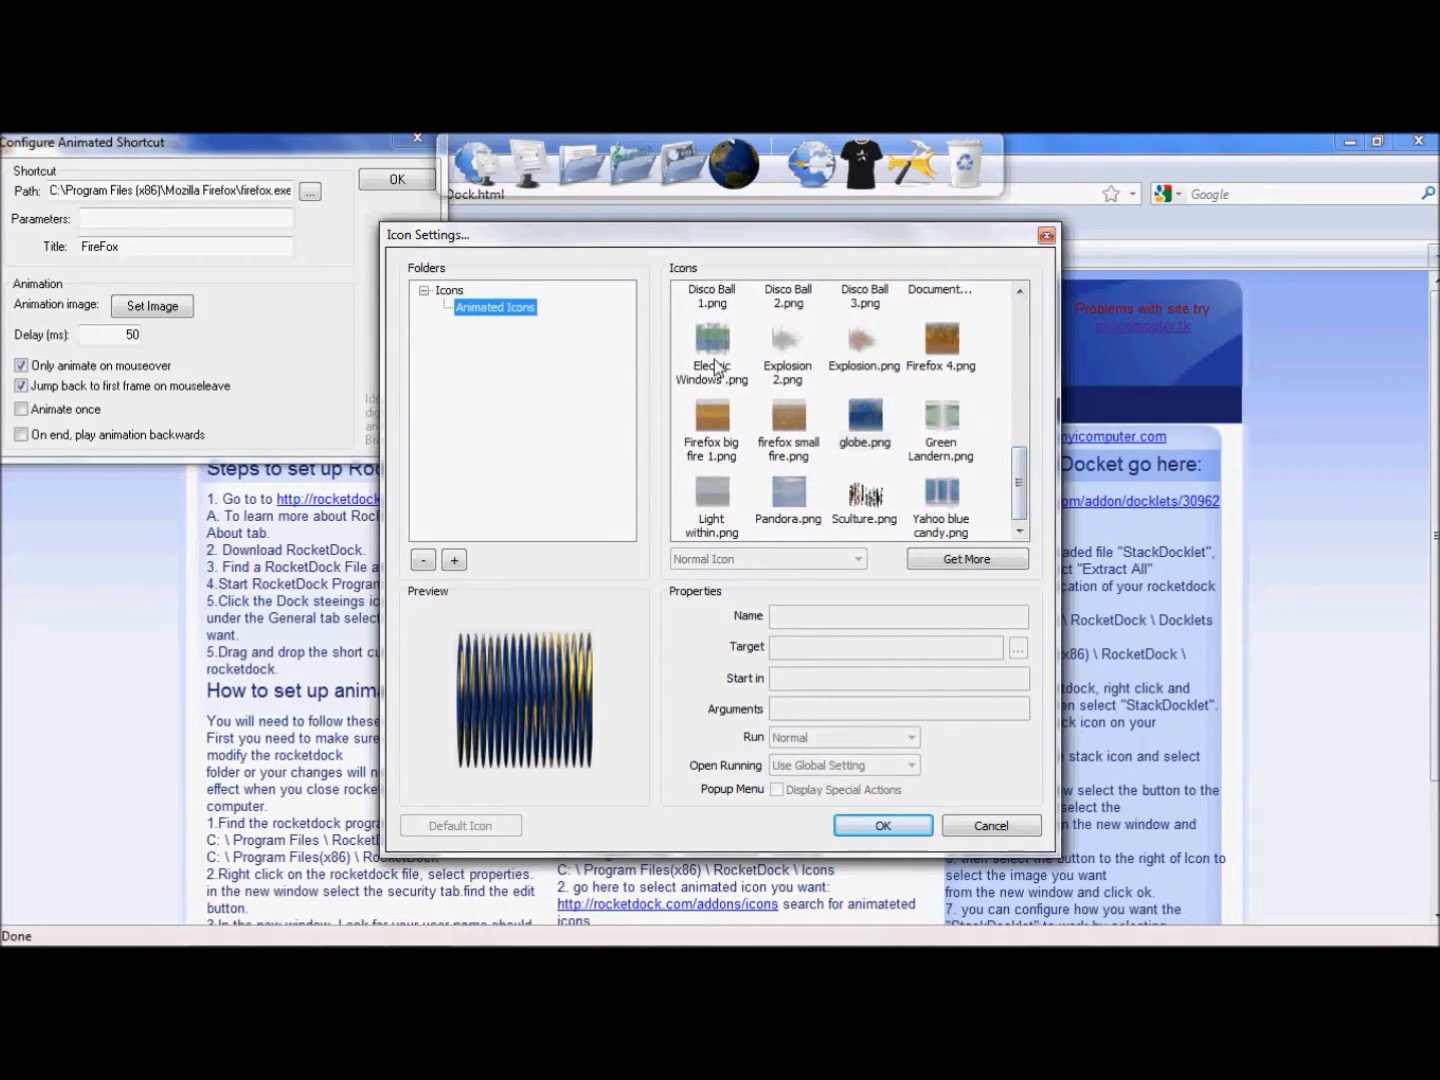
click(716, 364)
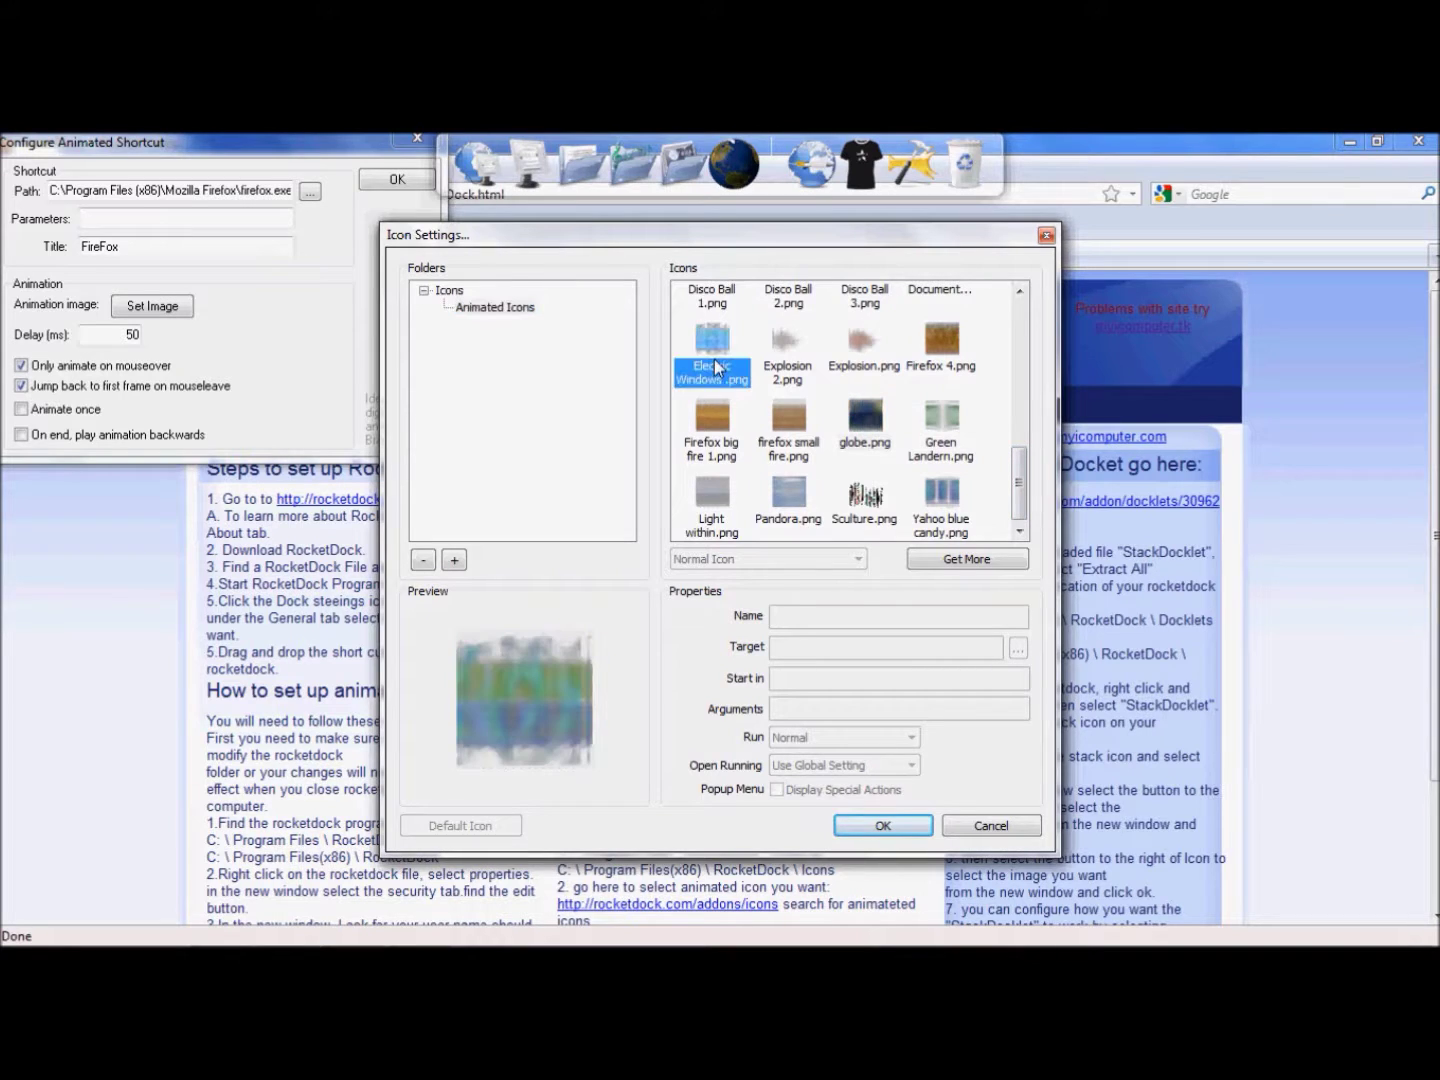
click(896, 828)
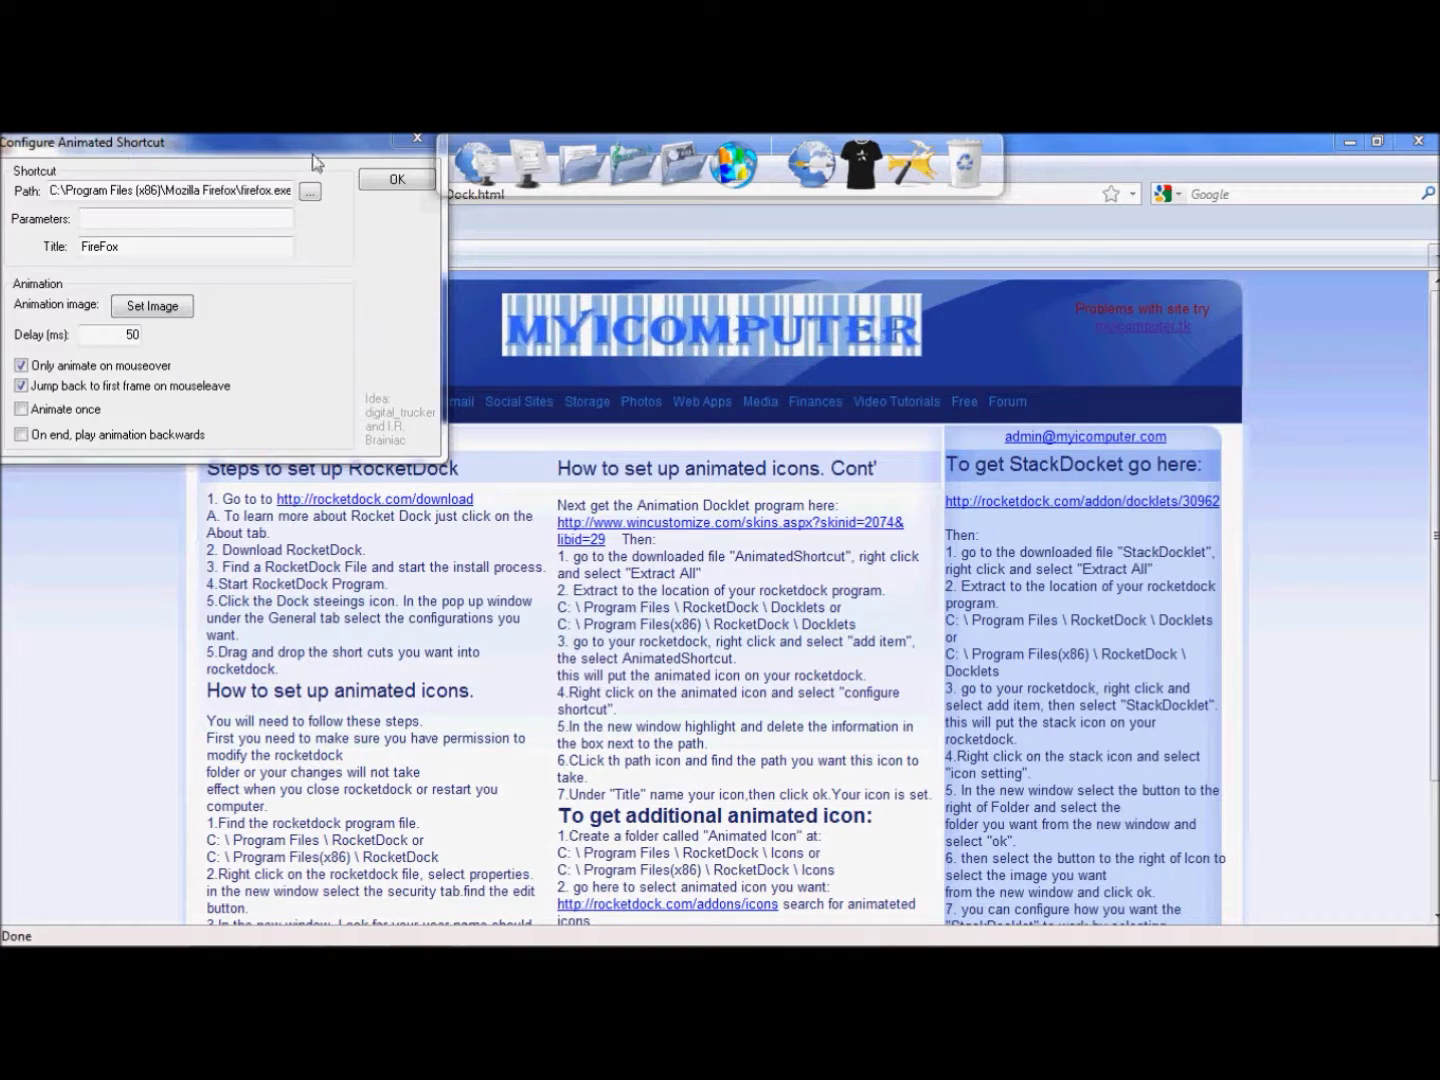
Step: Confirm the Configure Animated Shortcut dialog with OK to apply the Electric Windows image
click(390, 180)
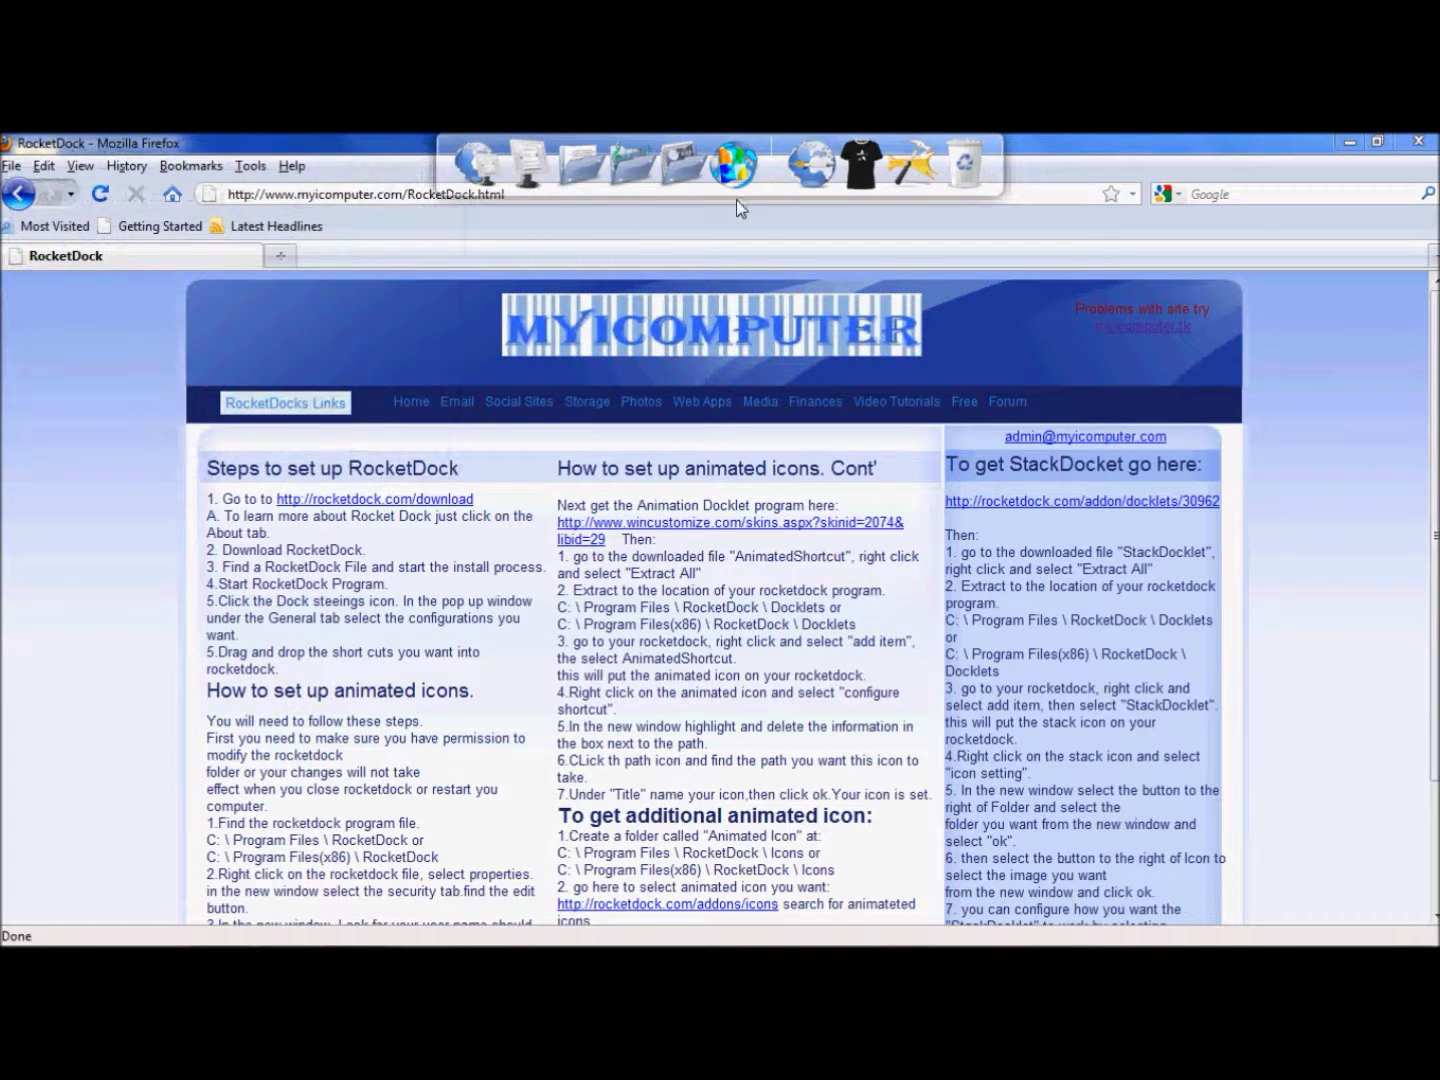